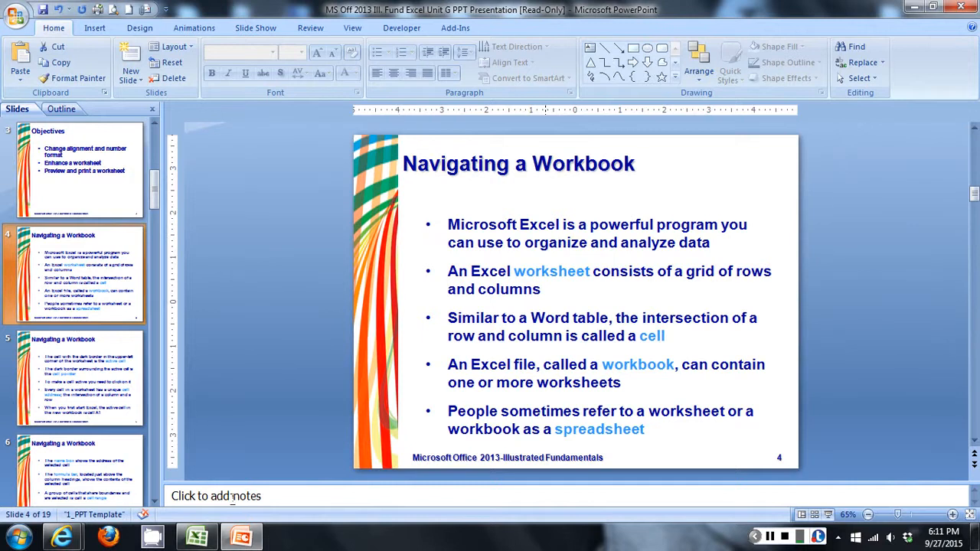
Switch to the Excel workbook, open Sheet2 and highlight columns A and B in turn, finishing on column A.
{"action": "left_click", "coordinate": [197, 538]}
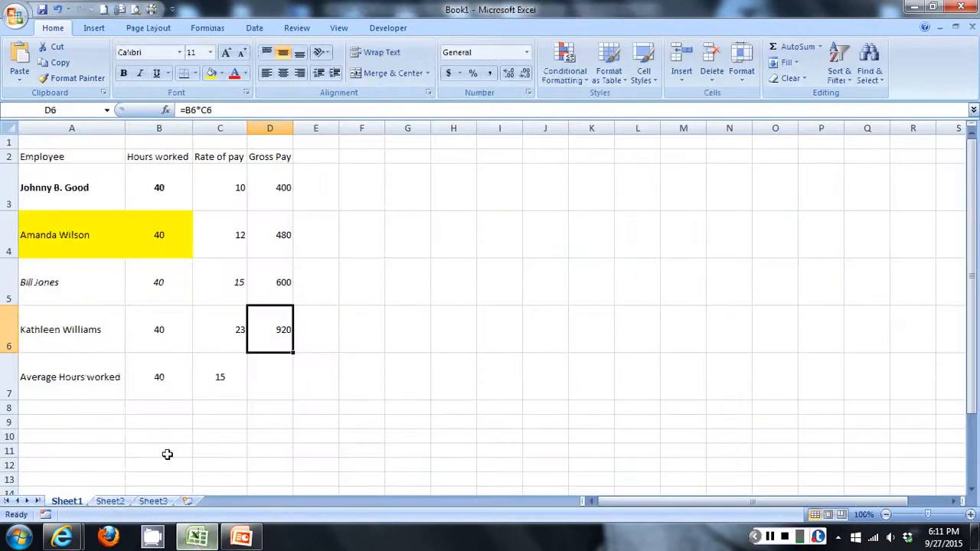
{"action": "left_click", "coordinate": [110, 502]}
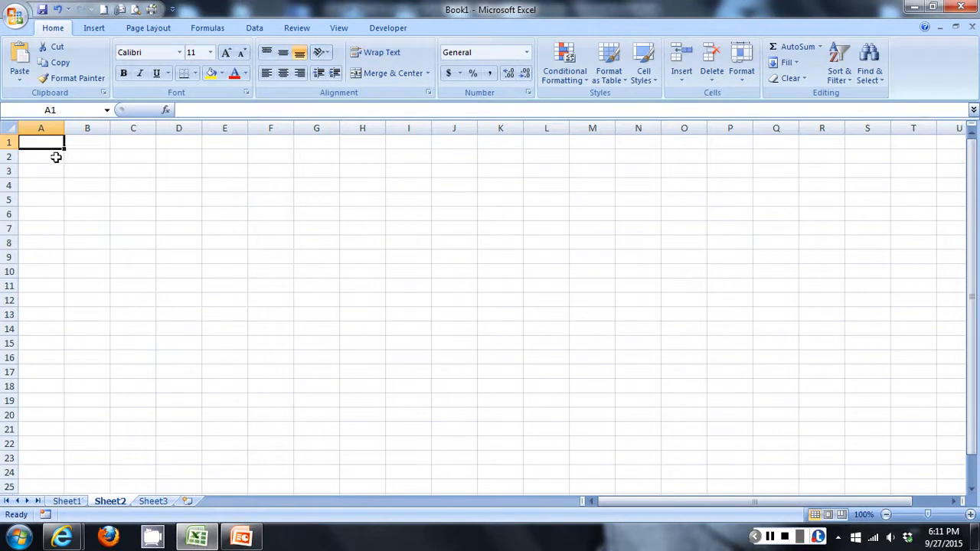
{"action": "left_click", "coordinate": [38, 128]}
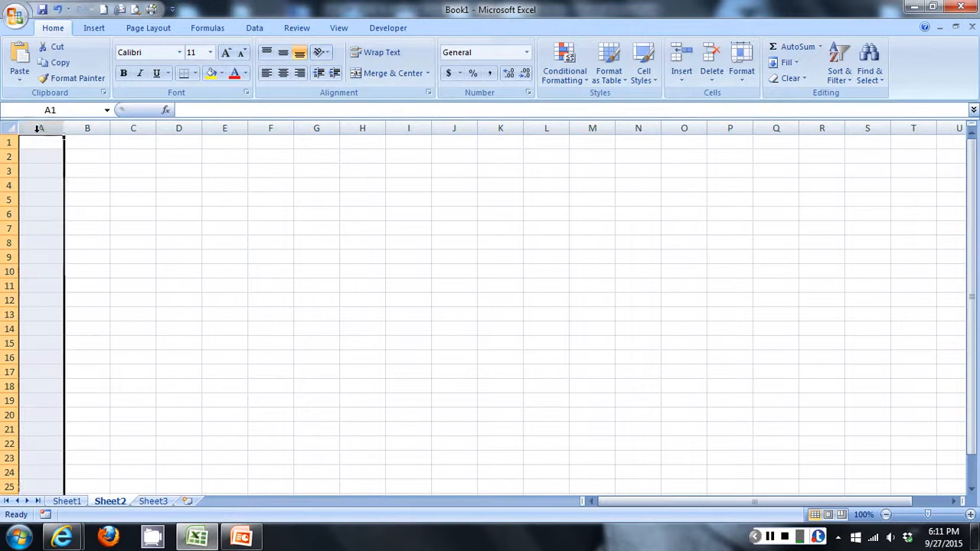
{"action": "left_click", "coordinate": [89, 128]}
{"action": "left_click", "coordinate": [41, 128]}
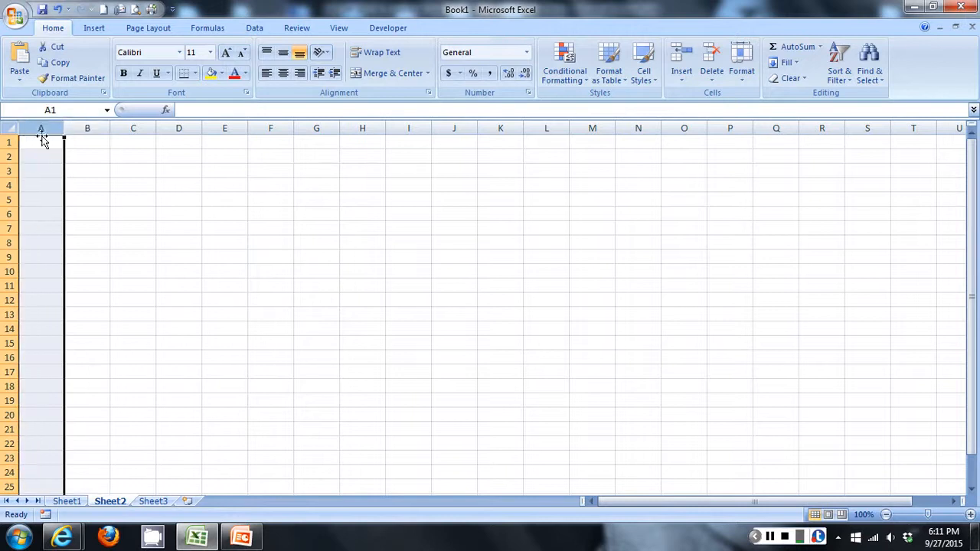
{"action": "left_click", "coordinate": [85, 128]}
{"action": "left_click", "coordinate": [42, 127]}
Examine how the column headings continue past Z on Sheet2, return to column A and select row 1.
{"action": "left_click_drag", "start_coordinate": [663, 504], "coordinate": [683, 504]}
{"action": "left_click", "coordinate": [955, 503]}
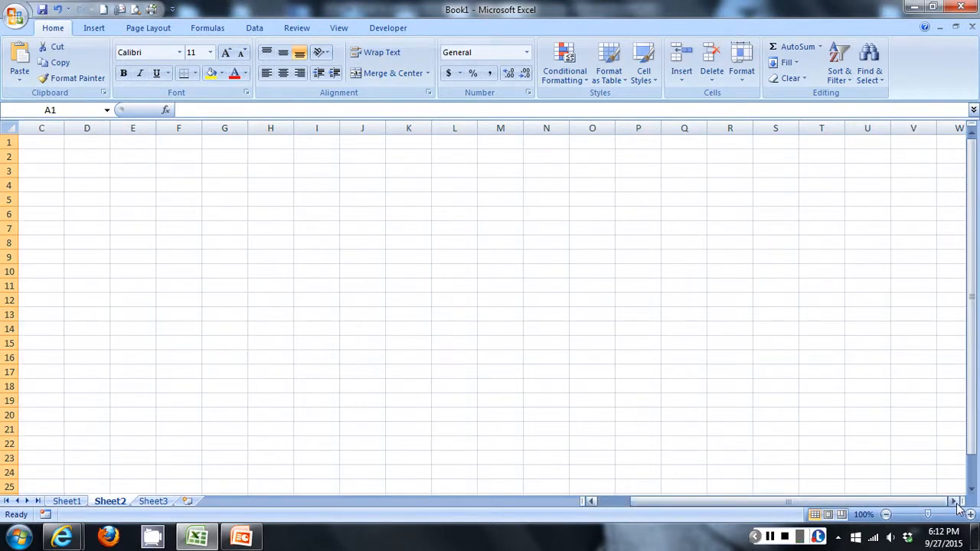
{"action": "left_click", "coordinate": [955, 502]}
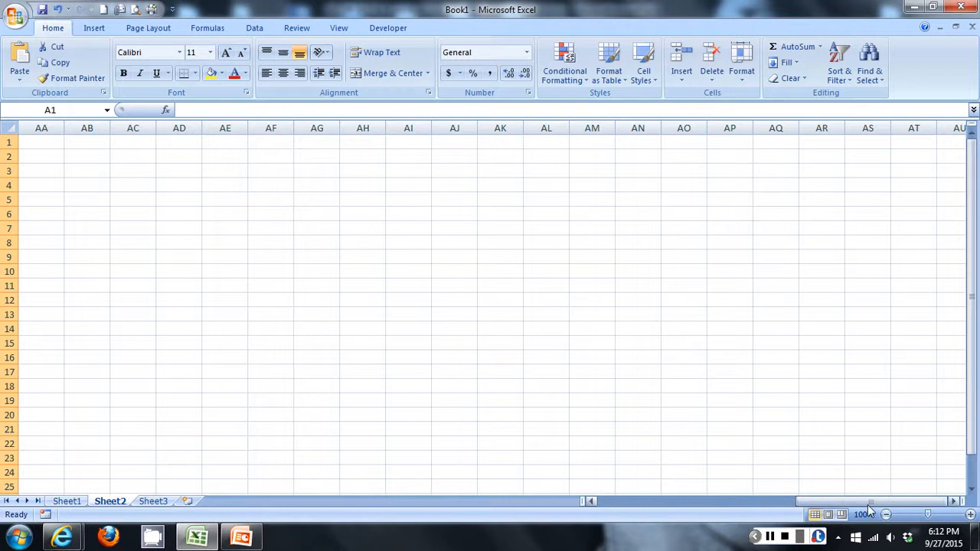
{"action": "left_click_drag", "start_coordinate": [869, 502], "coordinate": [221, 358]}
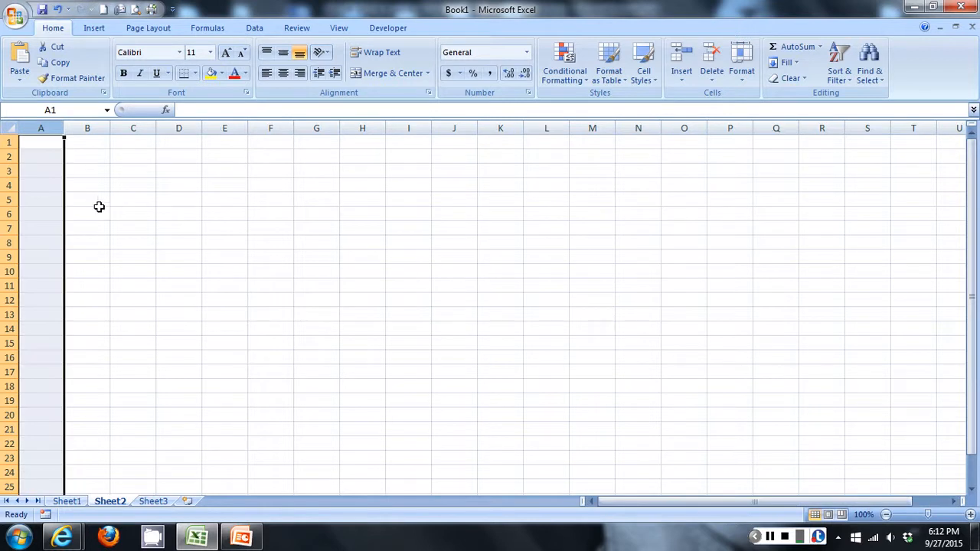
{"action": "left_click", "coordinate": [9, 142]}
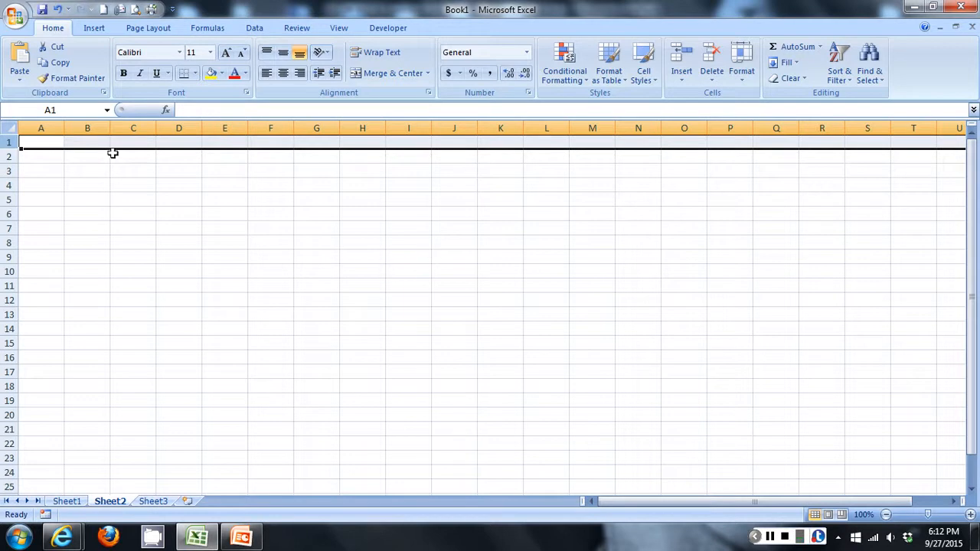
Highlight columns A, B, C and D one at a time, repeating the pass over columns A to C.
{"action": "left_click", "coordinate": [40, 128]}
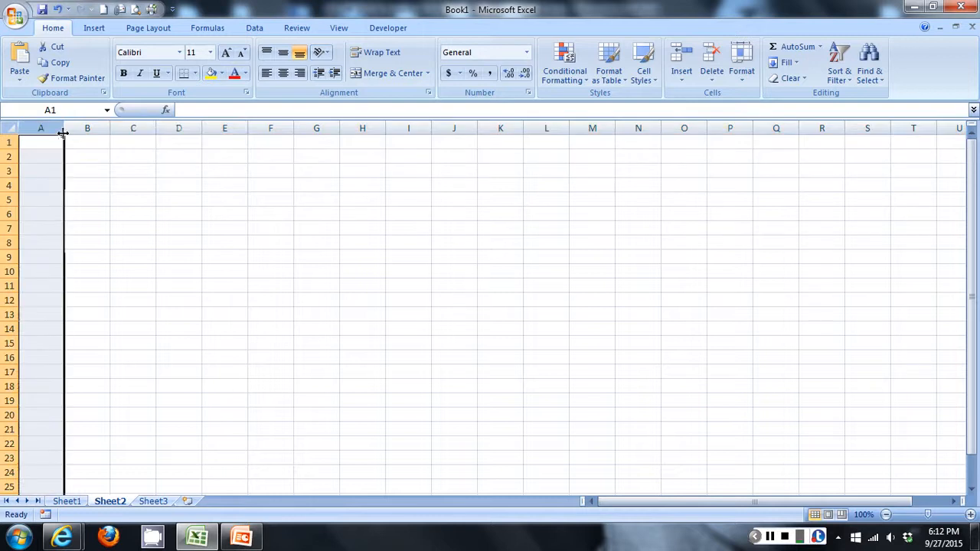
{"action": "left_click", "coordinate": [85, 127]}
{"action": "left_click", "coordinate": [132, 128]}
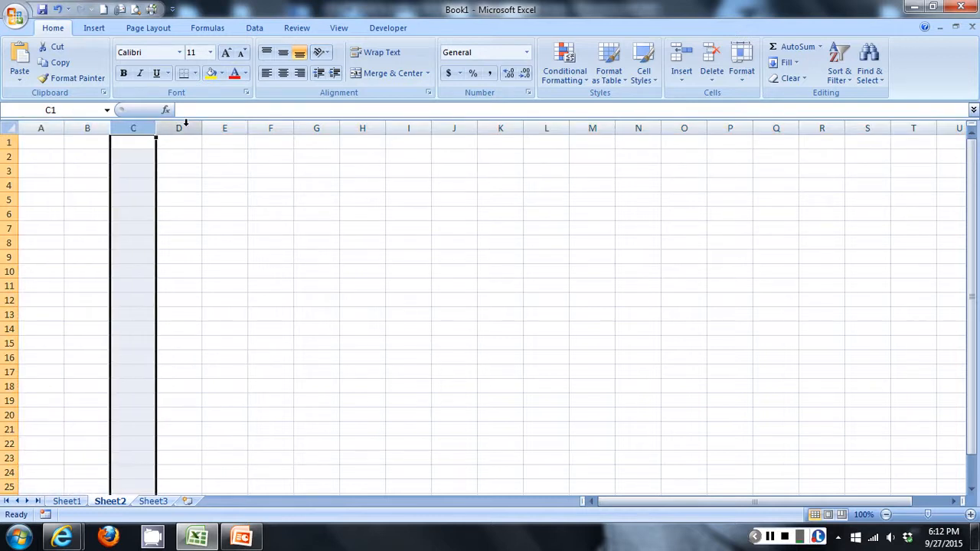
{"action": "left_click", "coordinate": [182, 127]}
{"action": "left_click", "coordinate": [41, 128]}
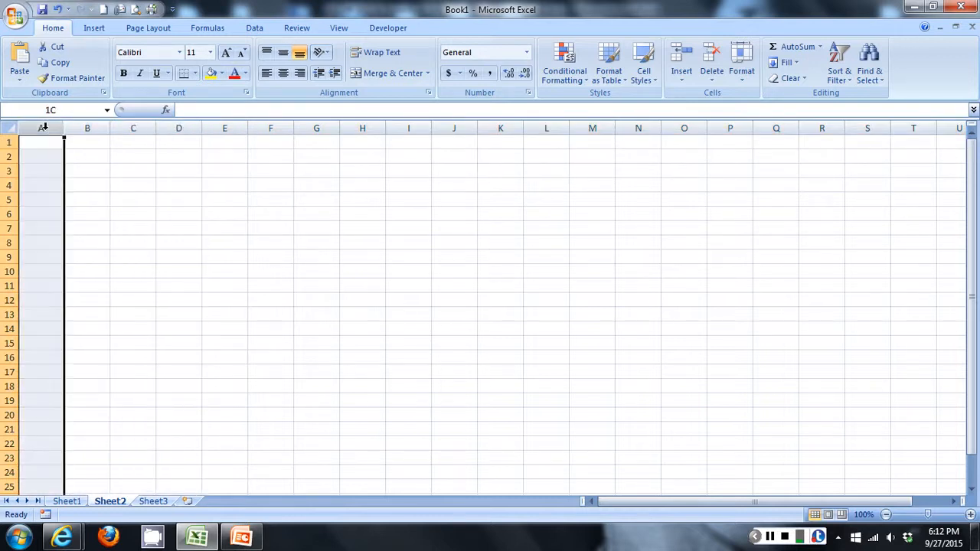
{"action": "left_click", "coordinate": [88, 127]}
{"action": "left_click", "coordinate": [128, 127]}
{"action": "left_click", "coordinate": [41, 128]}
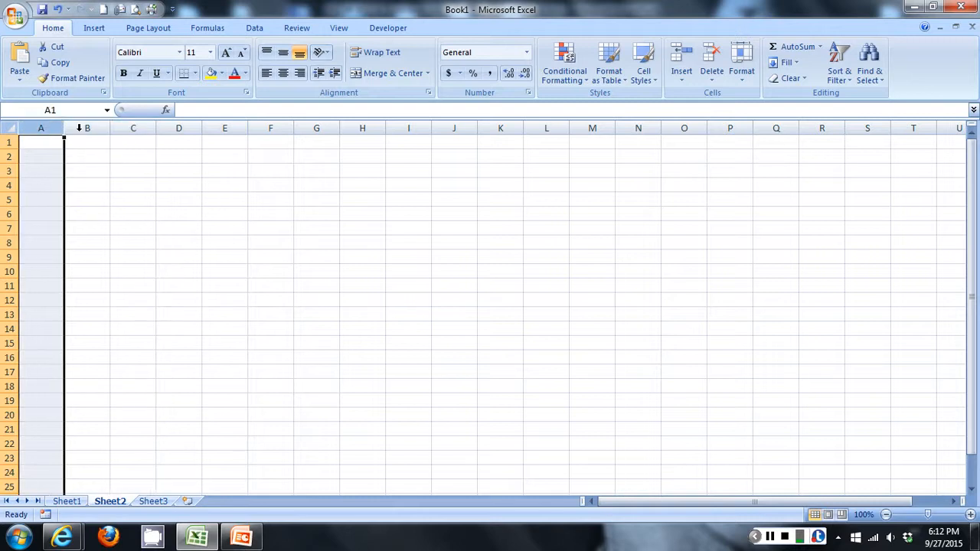
{"action": "left_click", "coordinate": [87, 127]}
{"action": "left_click", "coordinate": [125, 127]}
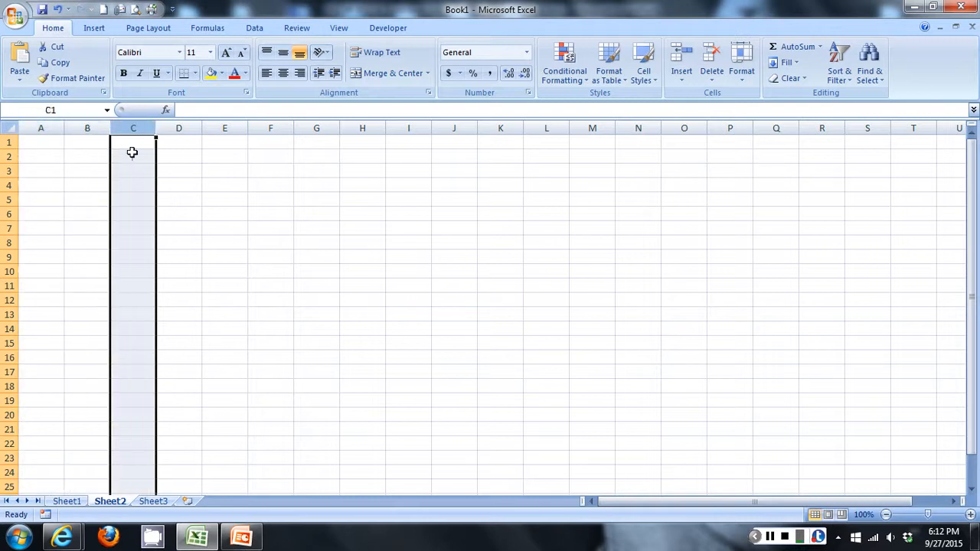
Highlight rows 1, 2, 4, 5 and 6 of Sheet2 one at a time.
{"action": "left_click", "coordinate": [6, 142]}
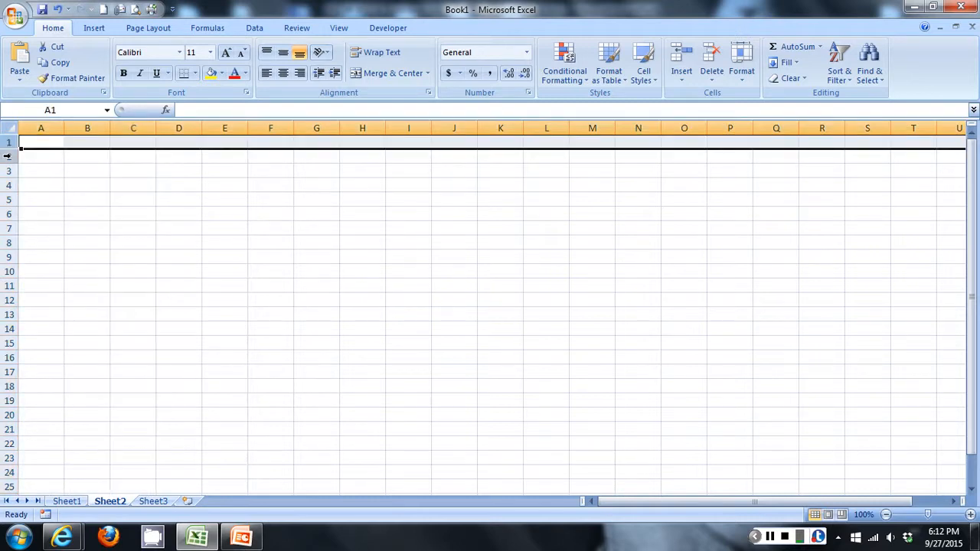
{"action": "left_click", "coordinate": [5, 157]}
{"action": "left_click", "coordinate": [5, 185]}
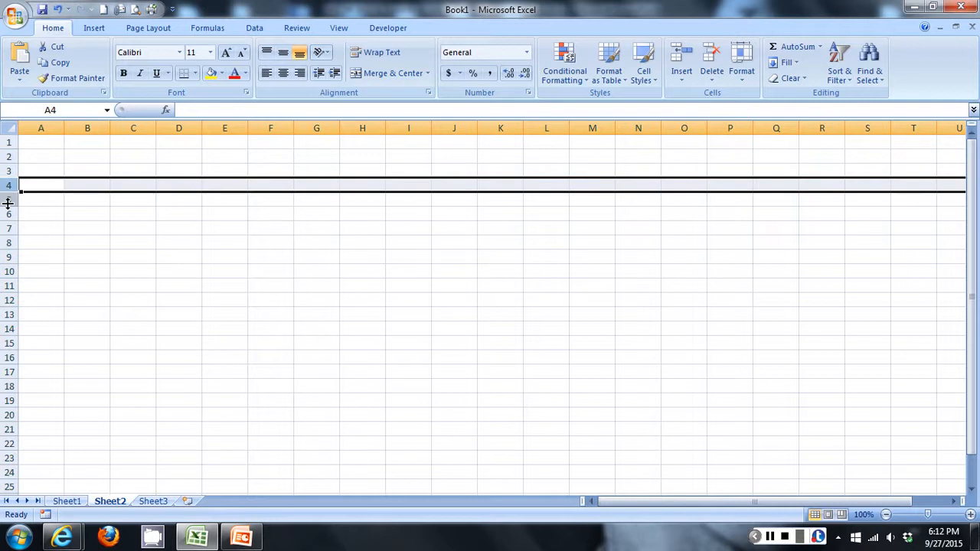
{"action": "left_click", "coordinate": [6, 200]}
{"action": "left_click", "coordinate": [6, 215]}
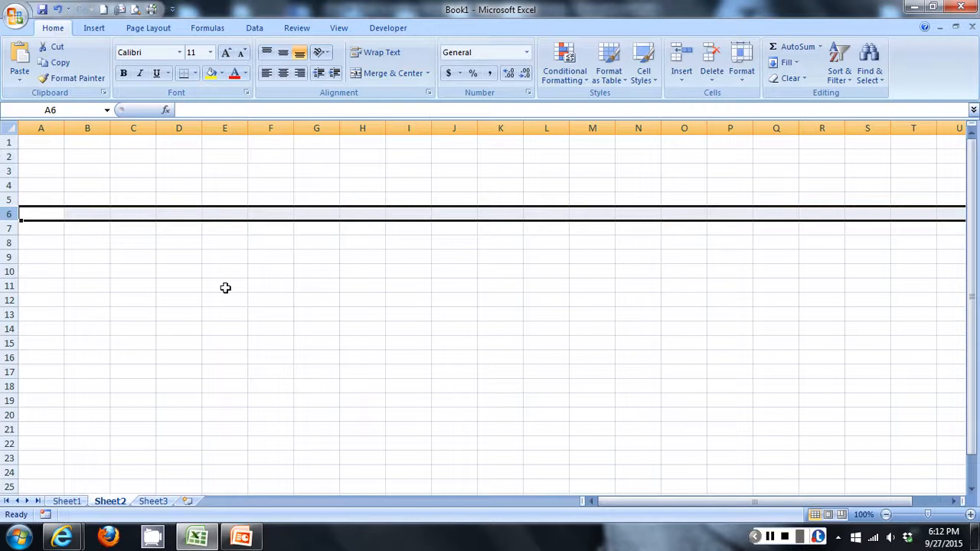
Check the Navigating a Workbook slide in PowerPoint, return to Excel and select cells A2 and C2.
{"action": "key", "text": "alt+Tab"}
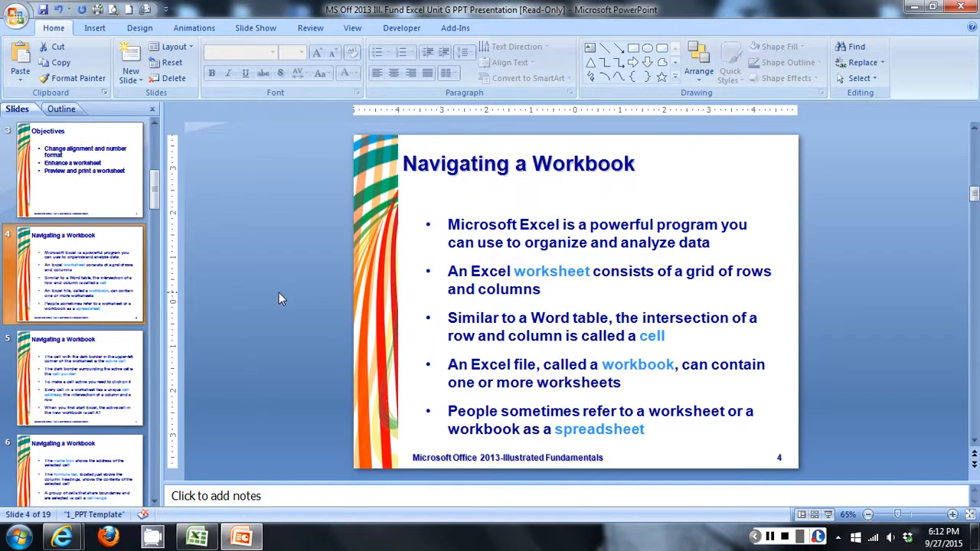
{"action": "key", "text": "alt+Tab"}
{"action": "left_click", "coordinate": [44, 158]}
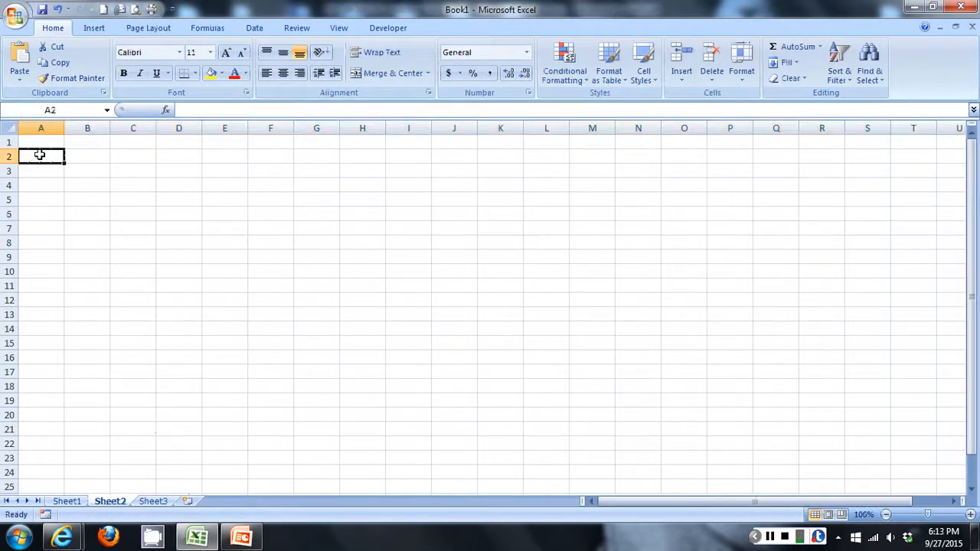
{"action": "double_click", "coordinate": [142, 158]}
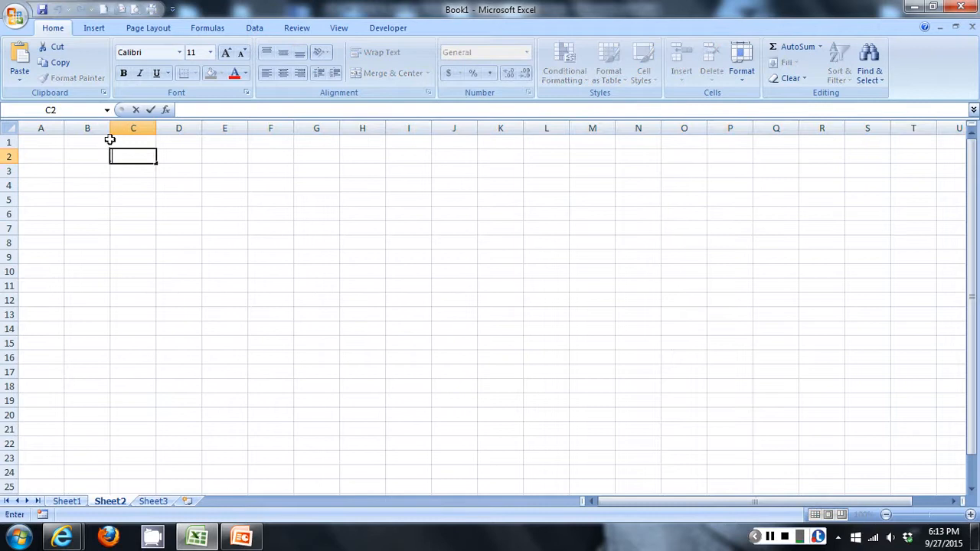
Select column C together with row 3 and make their intersection, cell C3, the active cell.
{"action": "left_click", "coordinate": [135, 127]}
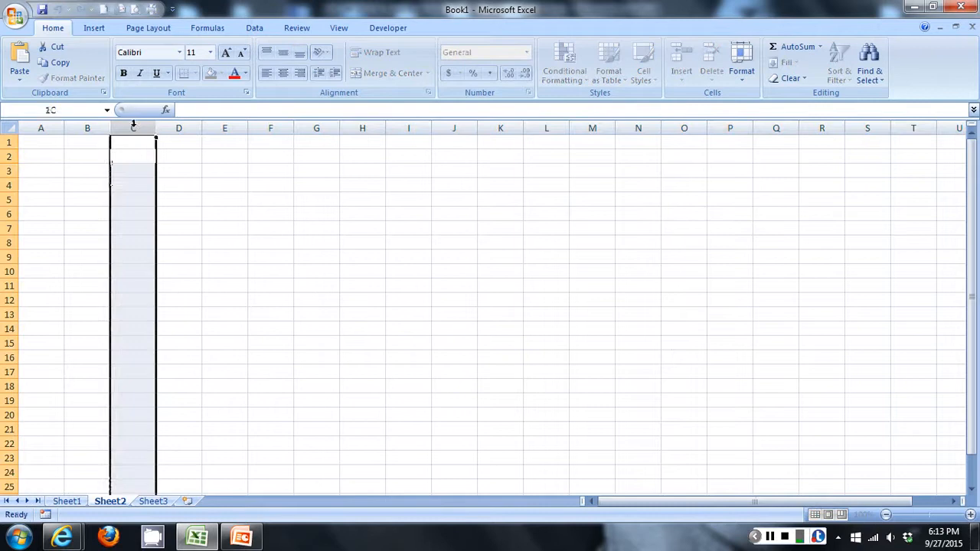
{"action": "left_click", "coordinate": [8, 170]}
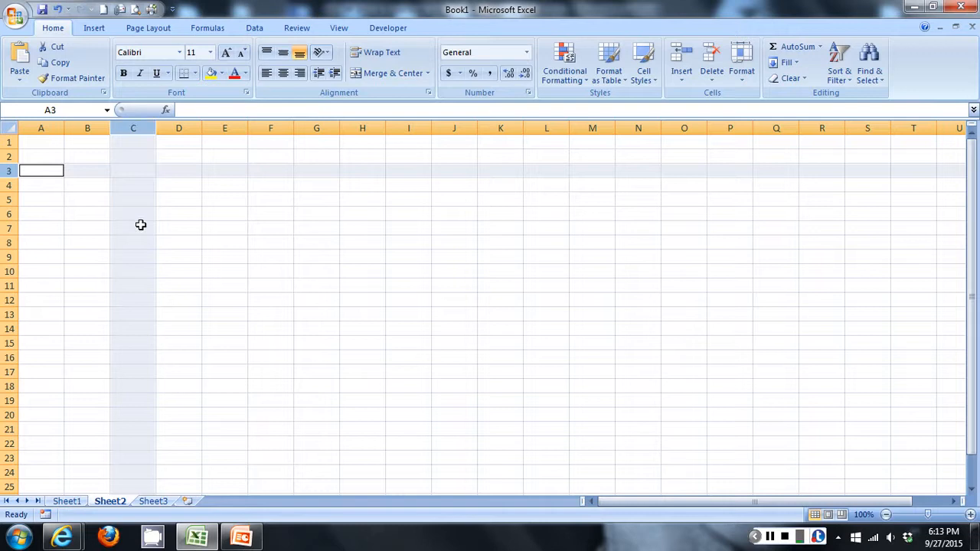
{"action": "left_click", "coordinate": [133, 170], "text": "ctrl"}
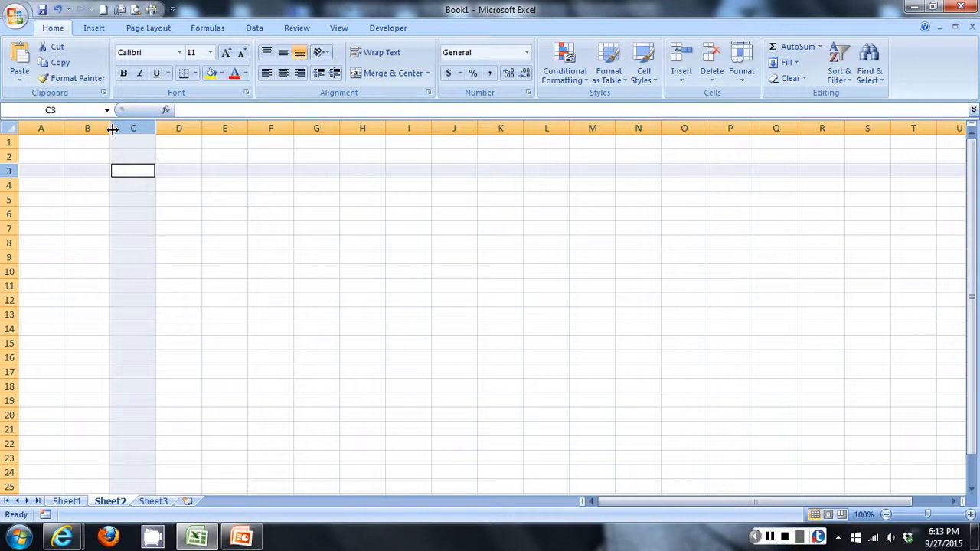
Show the intersection of column C and row 3 twice more, ending each pass with only cell C3 selected.
{"action": "left_click", "coordinate": [141, 128]}
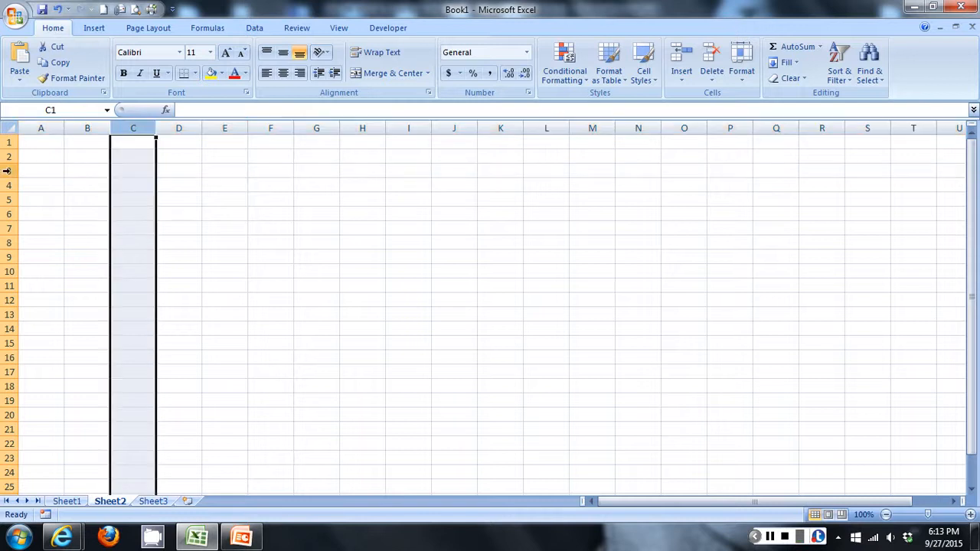
{"action": "left_click", "coordinate": [9, 171]}
{"action": "left_click", "coordinate": [138, 173]}
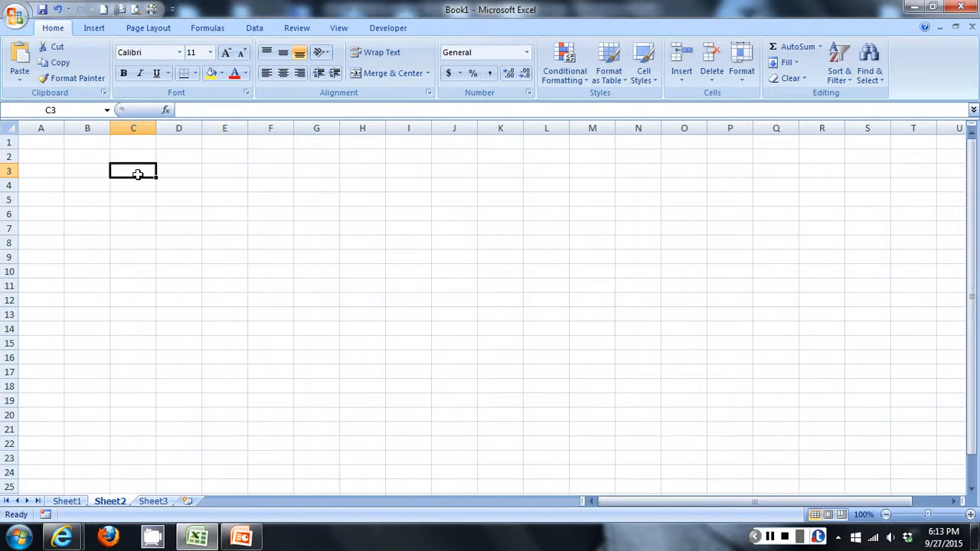
{"action": "left_click", "coordinate": [134, 128]}
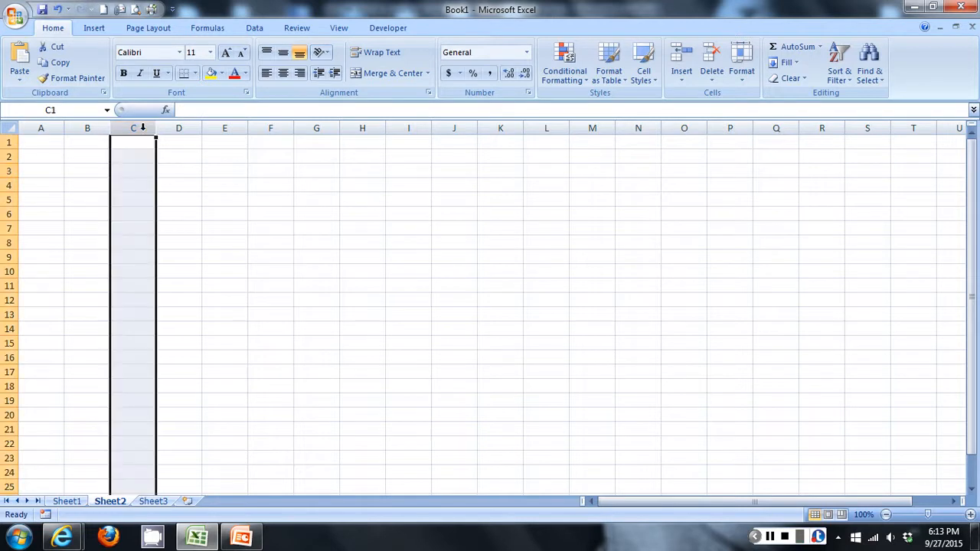
{"action": "left_click", "coordinate": [5, 171]}
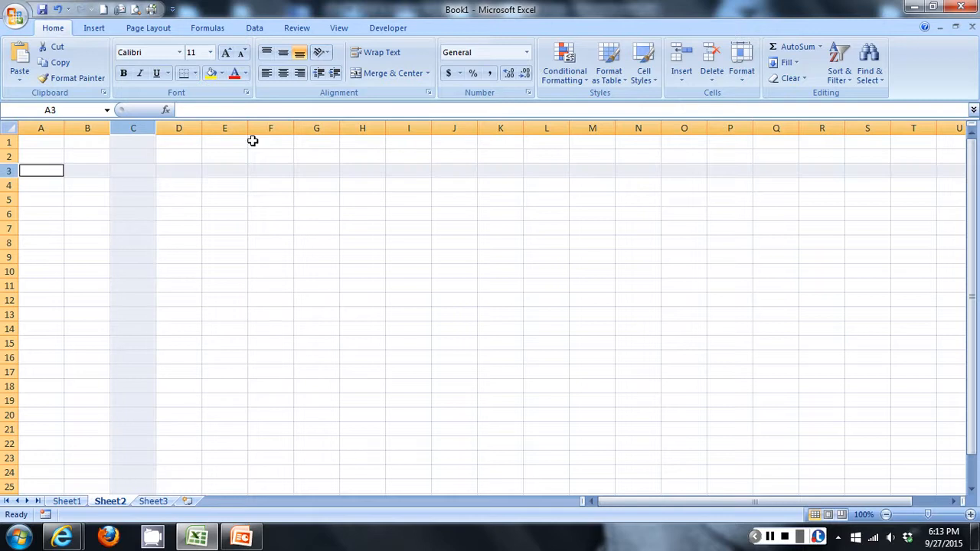
{"action": "left_click", "coordinate": [137, 172]}
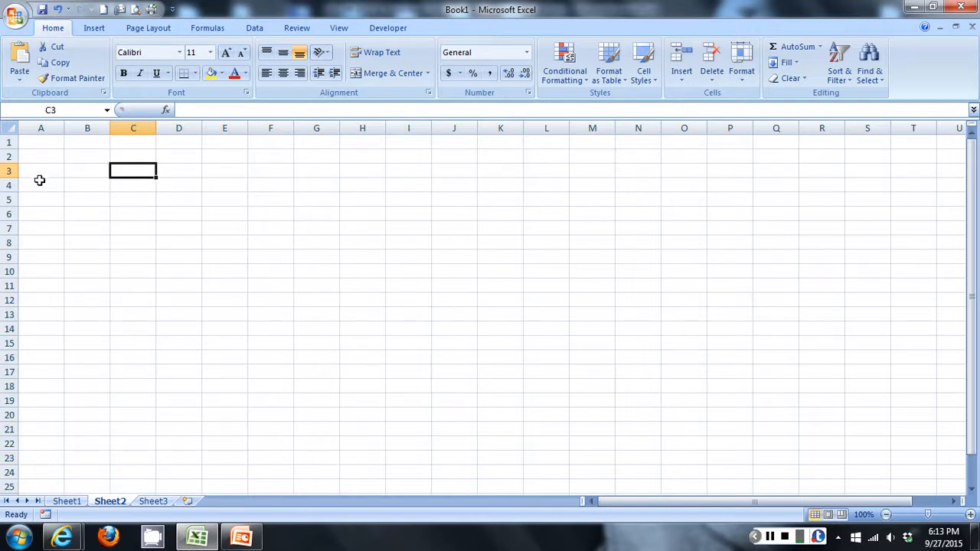
Select cell A1, highlight all of column A, and return to A1 as the active cell.
{"action": "left_click", "coordinate": [36, 144]}
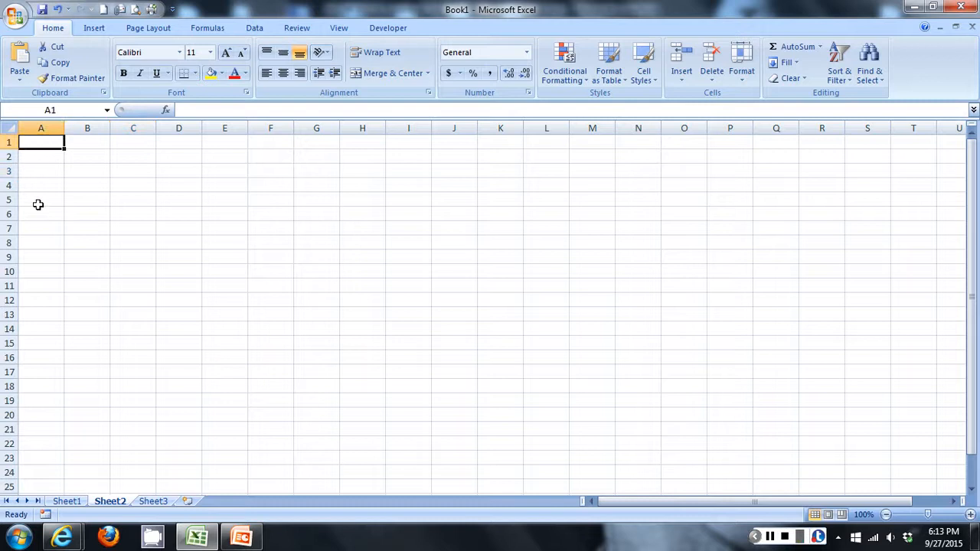
{"action": "key", "text": "ctrl+space"}
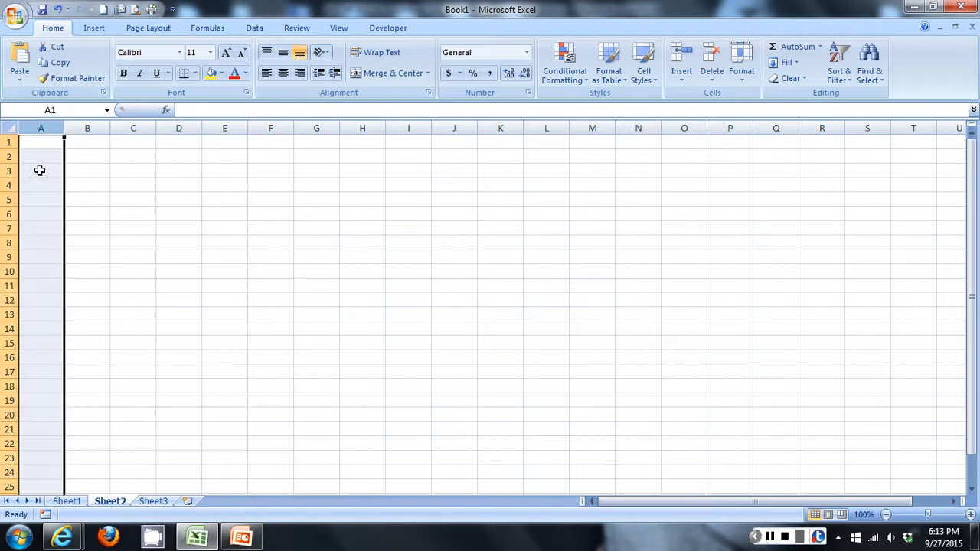
{"action": "key", "text": "ctrl+a"}
{"action": "left_click", "coordinate": [37, 142]}
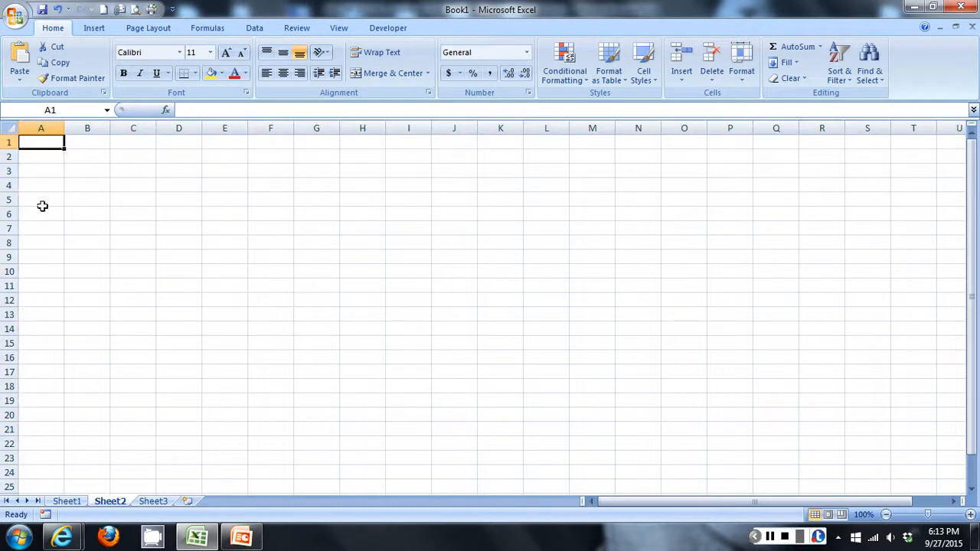
{"action": "left_click", "coordinate": [69, 110]}
{"action": "left_click", "coordinate": [49, 153]}
{"action": "left_click", "coordinate": [43, 141]}
Select the range A1:L11, and from cell A1 make a second selection covering A1:L12.
{"action": "left_click_drag", "start_coordinate": [43, 142], "coordinate": [556, 296]}
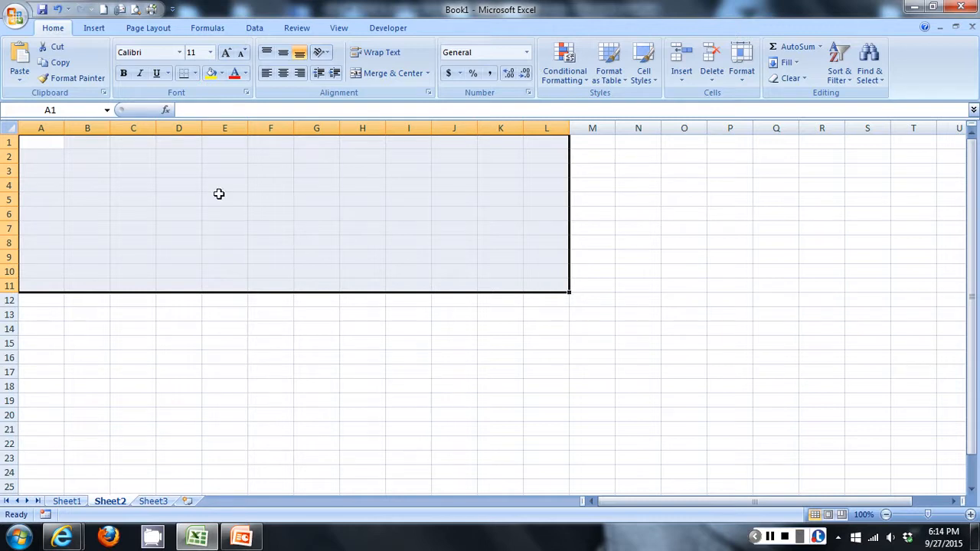
{"action": "left_click", "coordinate": [49, 142]}
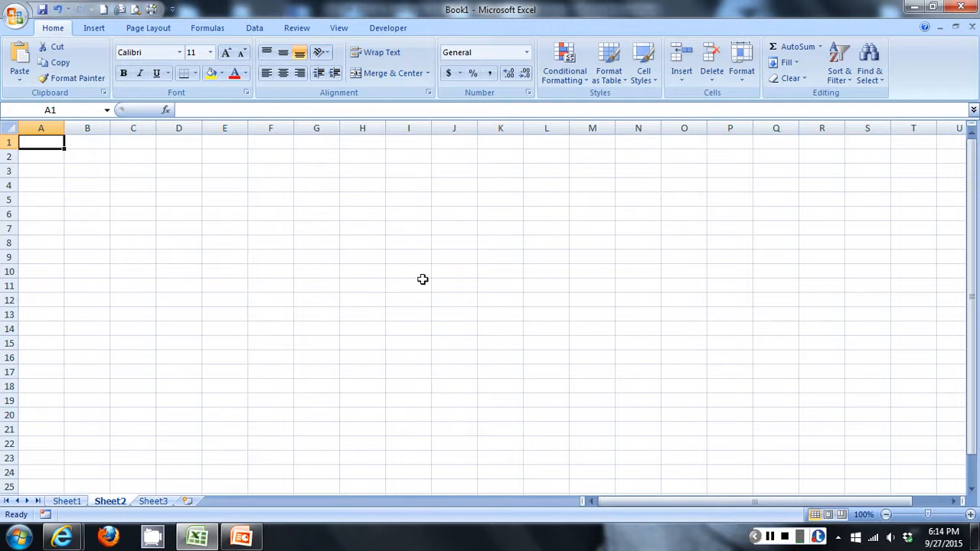
{"action": "left_click", "coordinate": [536, 303], "text": "shift"}
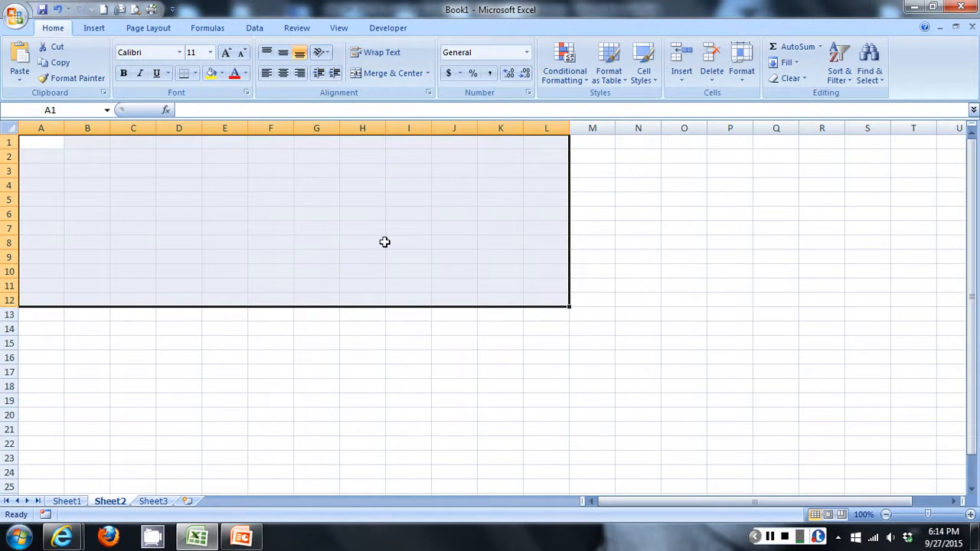
Enter the range address A1:L12 in cell M2 and select the matching range A1:L12.
{"action": "left_click", "coordinate": [594, 158]}
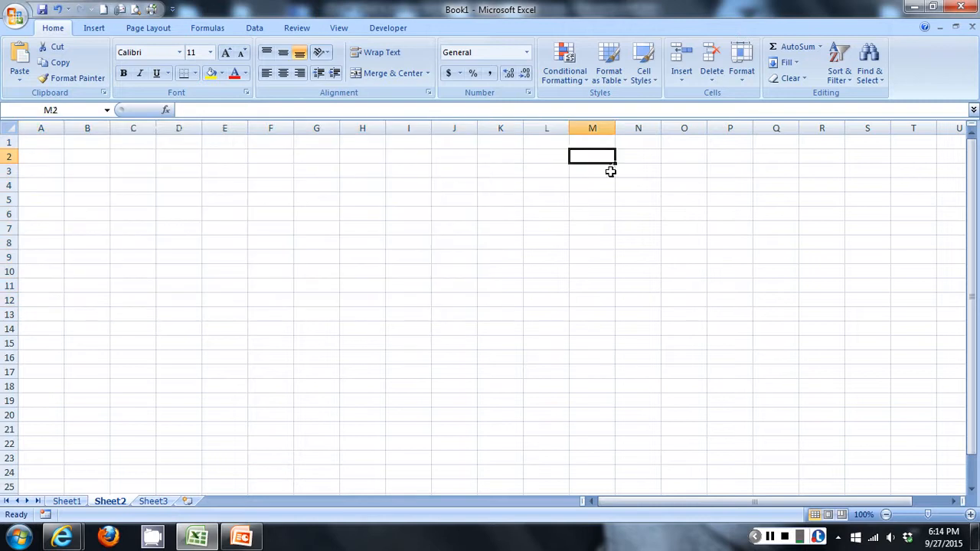
{"action": "type", "text": "A1"}
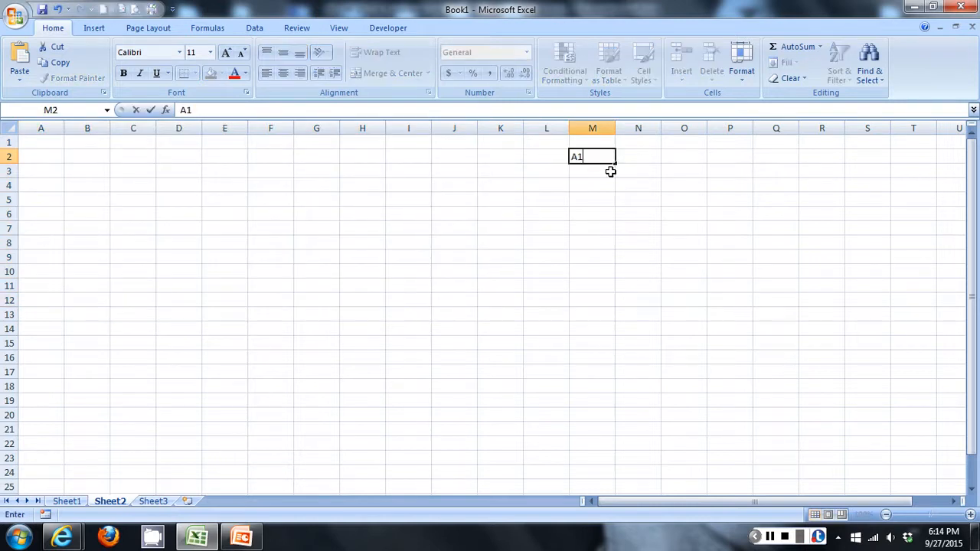
{"action": "type", "text": ":L12"}
{"action": "key", "text": "Return"}
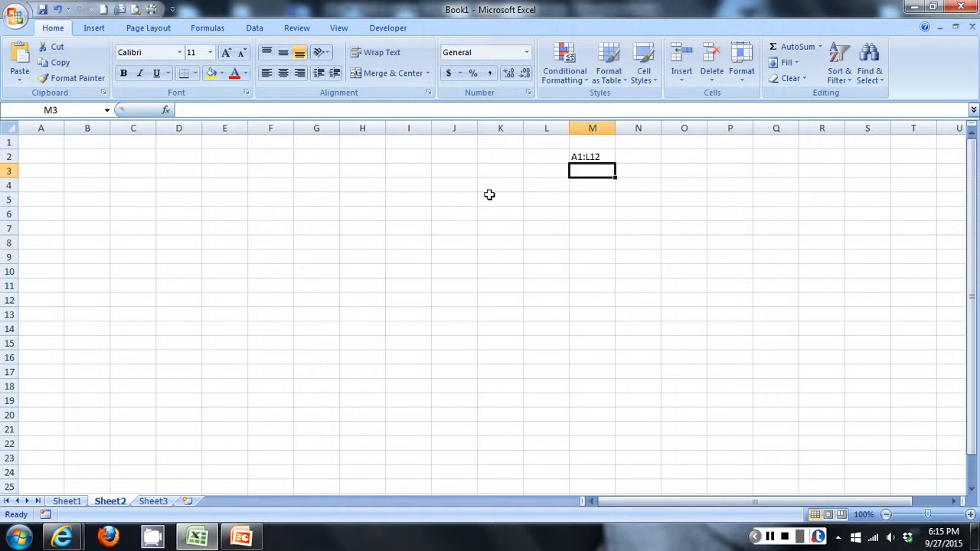
{"action": "left_click_drag", "start_coordinate": [36, 138], "coordinate": [548, 295]}
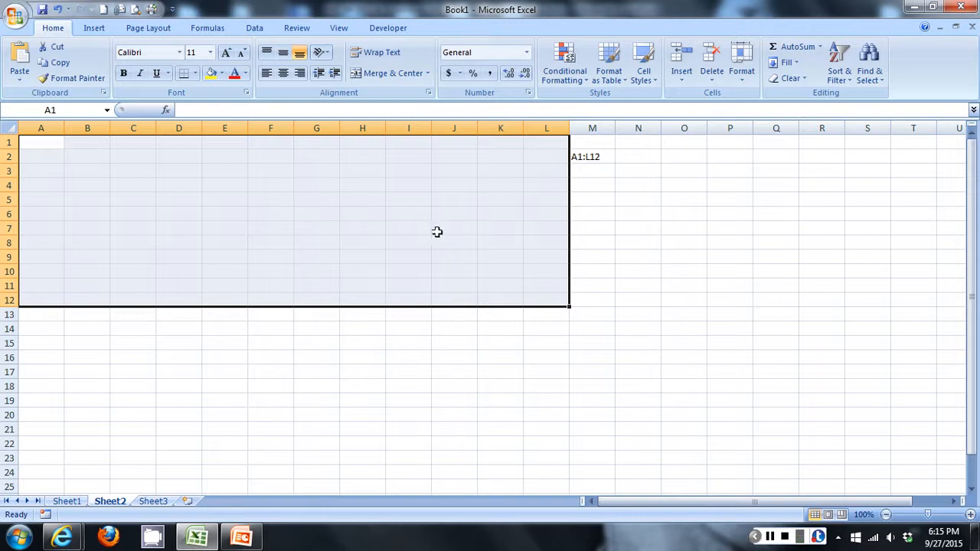
Switch to PowerPoint, view slide 5 on the active cell and cell address, and return to the Excel workbook.
{"action": "key", "text": "alt+Tab"}
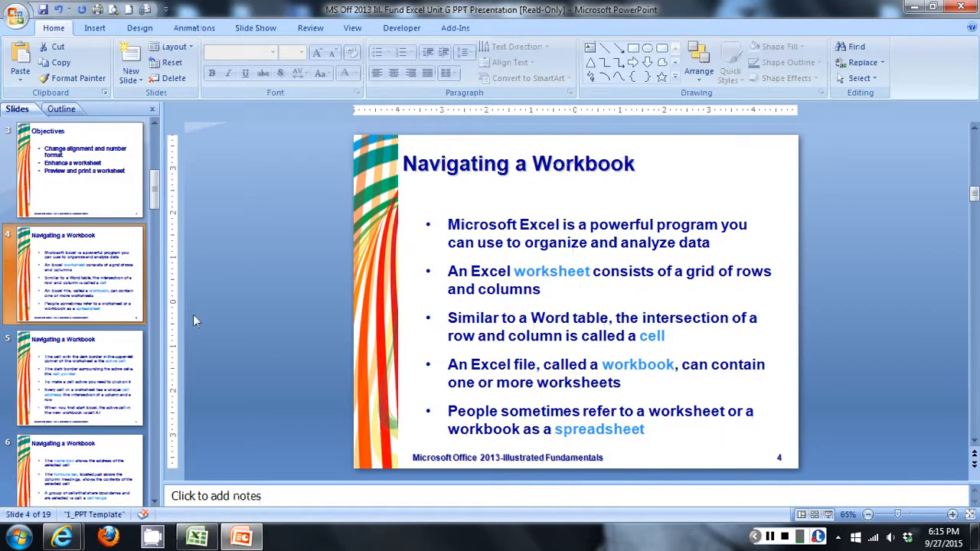
{"action": "left_click", "coordinate": [123, 385]}
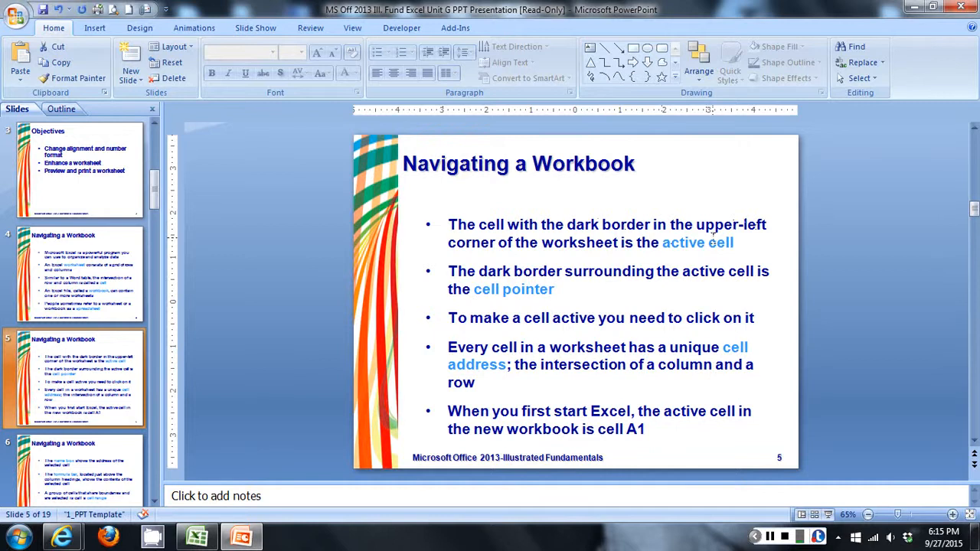
{"action": "key", "text": "alt+Tab"}
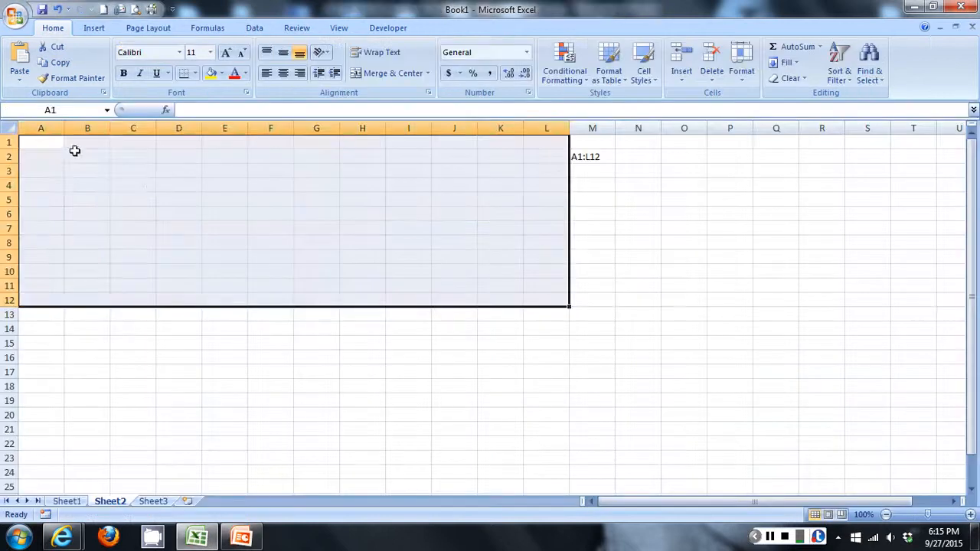
Make A1, M2, A1 again and E3 the active cell in turn, and switch back to the PowerPoint slides.
{"action": "left_click", "coordinate": [74, 165]}
{"action": "left_click", "coordinate": [52, 146]}
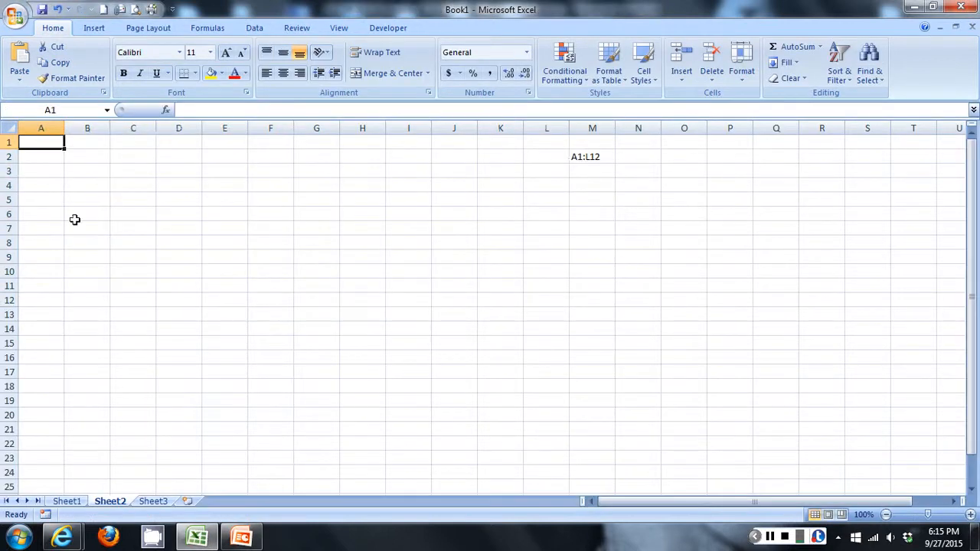
{"action": "left_click", "coordinate": [585, 156]}
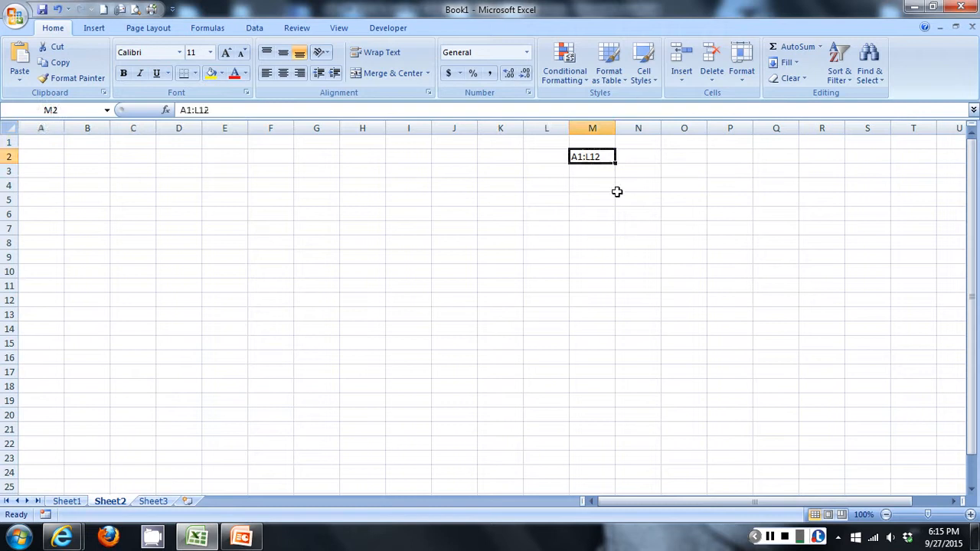
{"action": "left_click", "coordinate": [51, 145]}
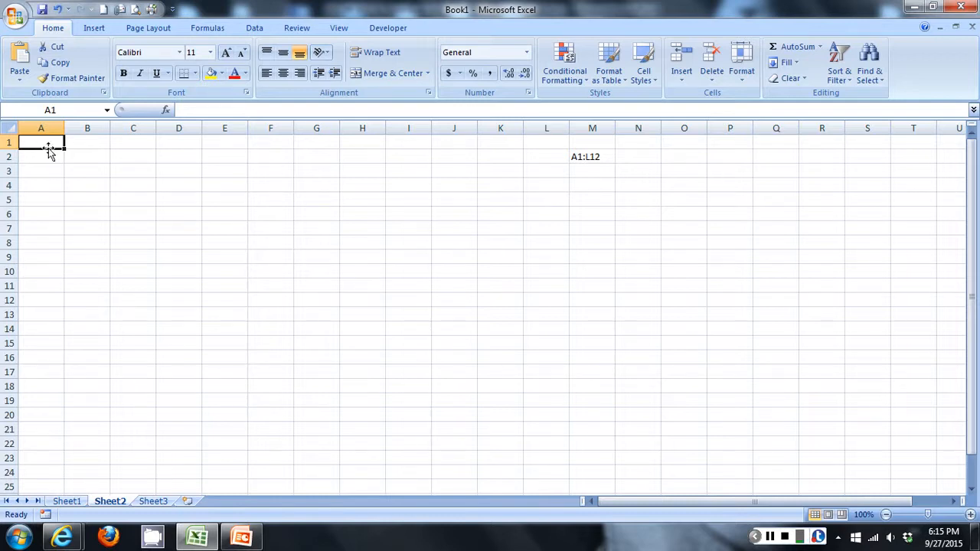
{"action": "left_click", "coordinate": [222, 170]}
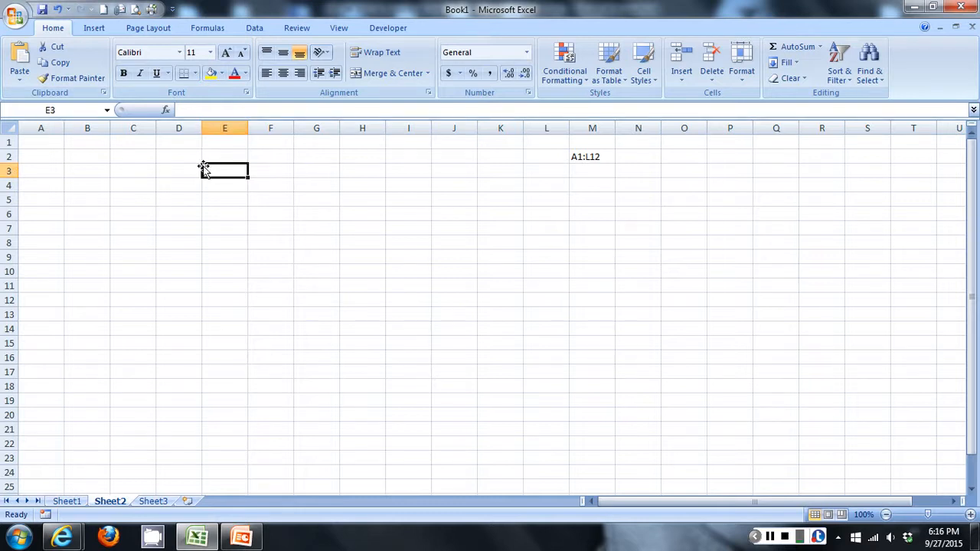
{"action": "key", "text": "alt+Tab"}
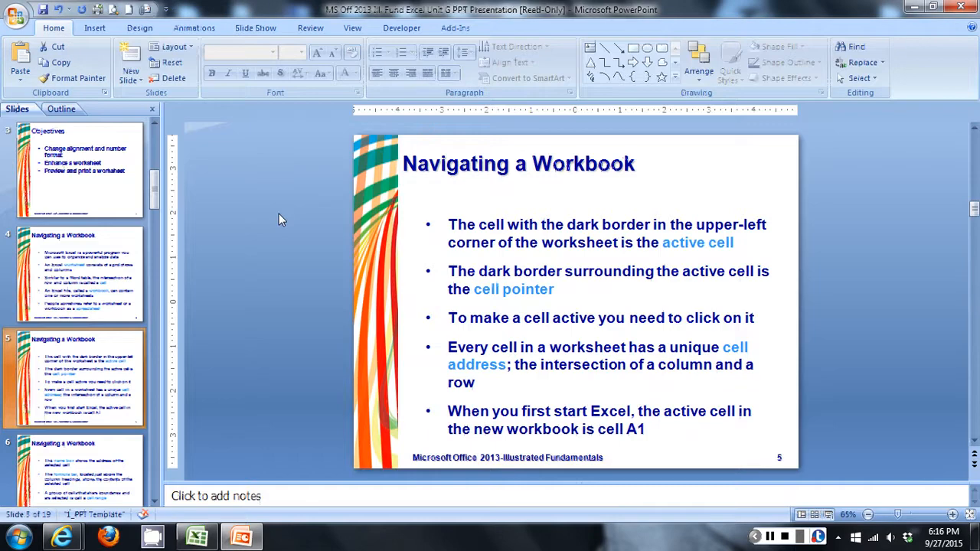
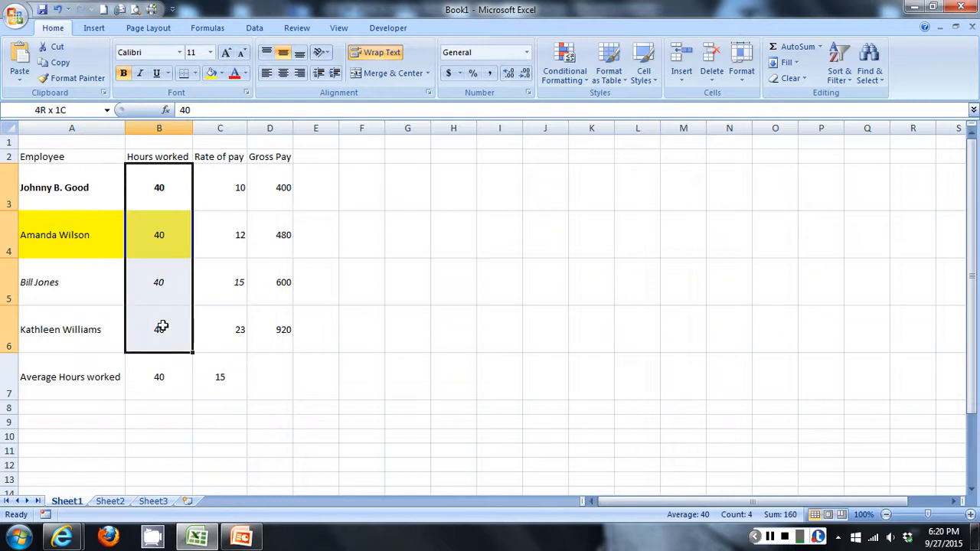
On Sheet1, highlight the employee entries in rows 3 to 6 one column at a time, from Rate of pay to Gross Pay and back to Employee.
{"action": "left_click_drag", "start_coordinate": [221, 184], "coordinate": [222, 330]}
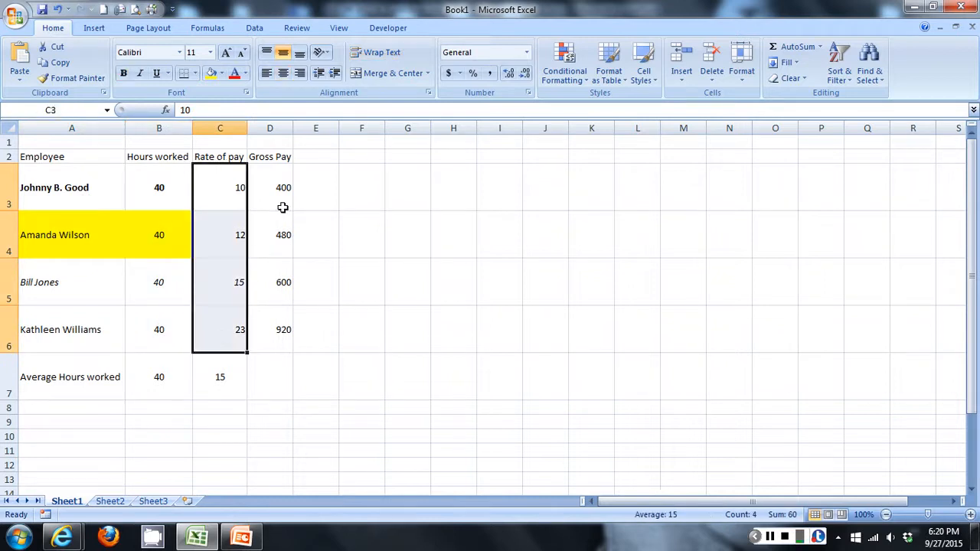
{"action": "left_click_drag", "start_coordinate": [284, 207], "coordinate": [273, 324]}
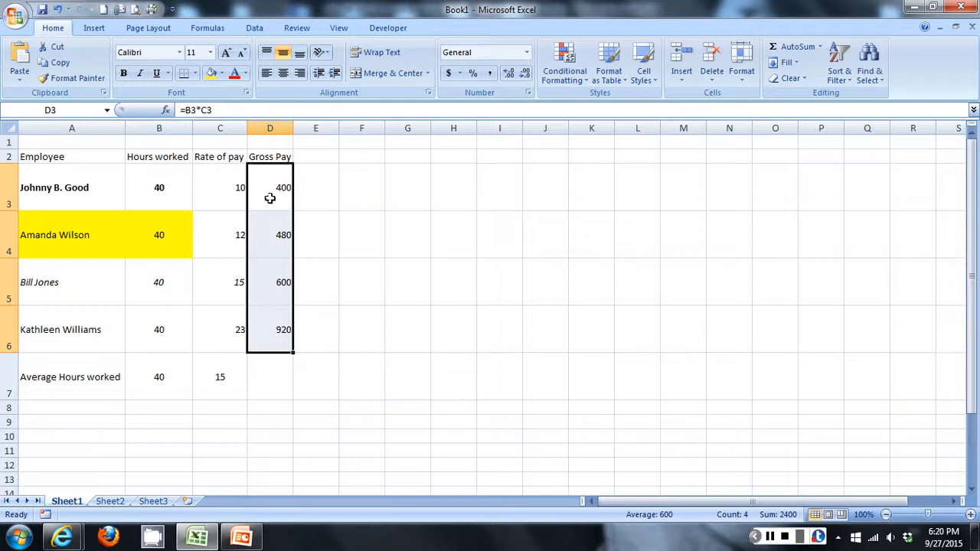
{"action": "left_click_drag", "start_coordinate": [269, 195], "coordinate": [278, 318]}
{"action": "left_click_drag", "start_coordinate": [235, 186], "coordinate": [241, 325]}
{"action": "left_click_drag", "start_coordinate": [159, 191], "coordinate": [162, 330]}
{"action": "left_click_drag", "start_coordinate": [81, 186], "coordinate": [87, 329]}
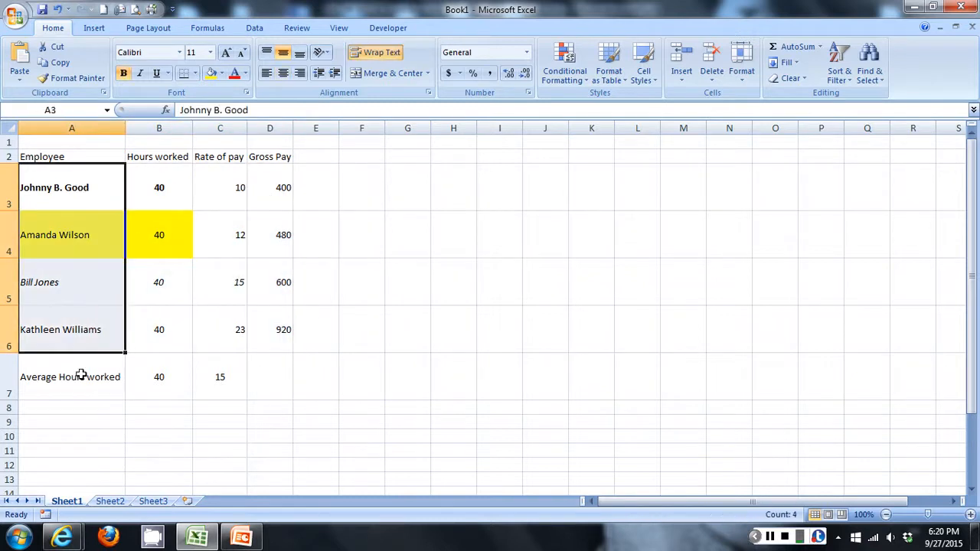
Delete the column labels in A2:E2 and undo the deletion.
{"action": "left_click", "coordinate": [9, 156]}
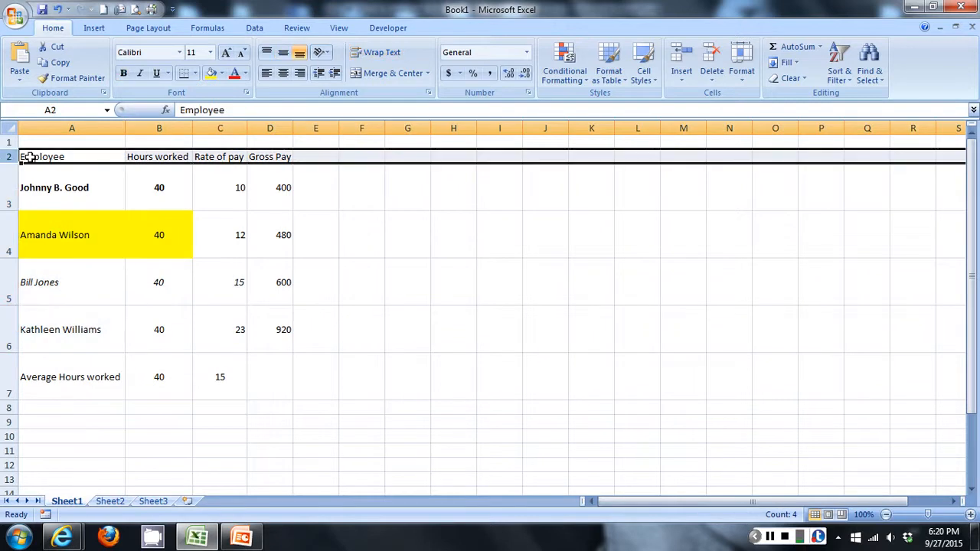
{"action": "left_click", "coordinate": [96, 156]}
{"action": "left_click_drag", "start_coordinate": [96, 156], "coordinate": [303, 155]}
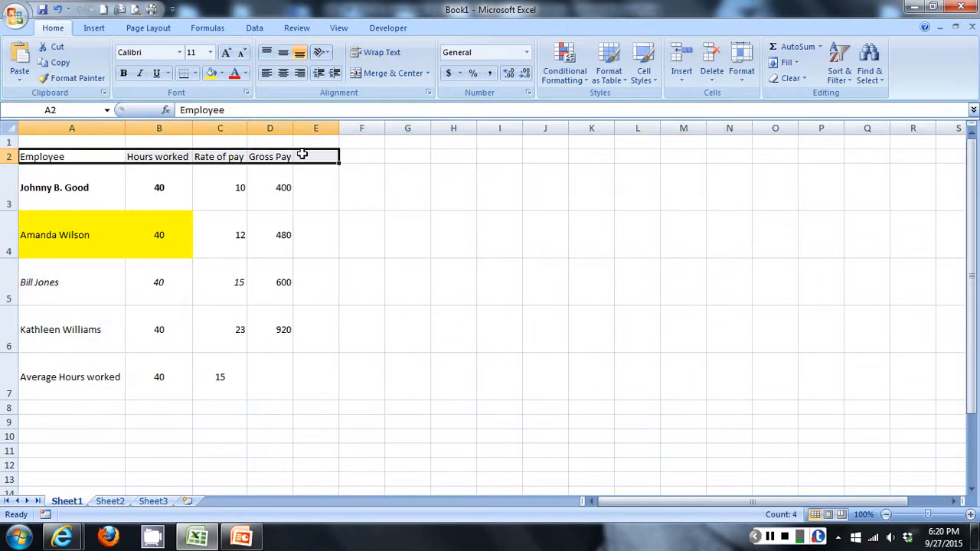
{"action": "key", "text": "ctrl+c"}
{"action": "key", "text": "Escape"}
{"action": "key", "text": "Delete"}
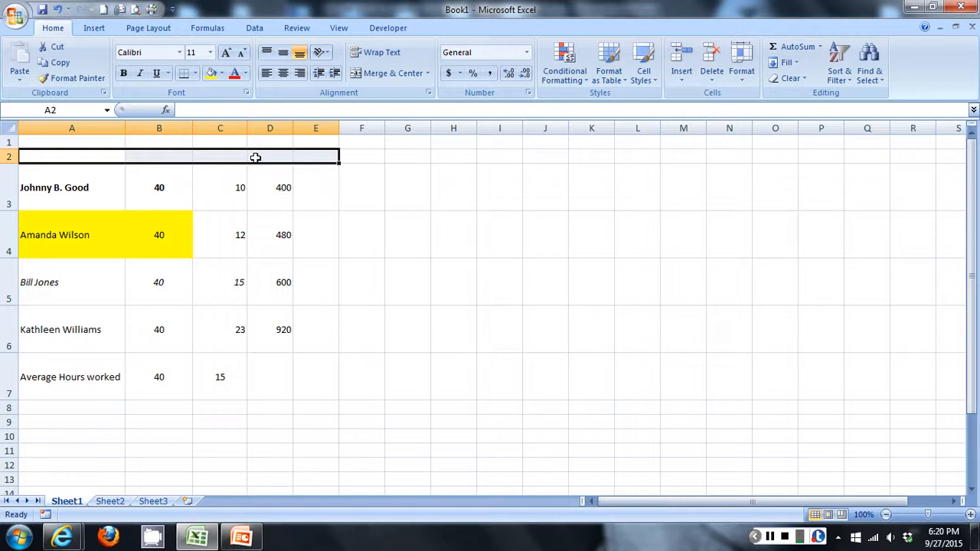
{"action": "key", "text": "ctrl+z"}
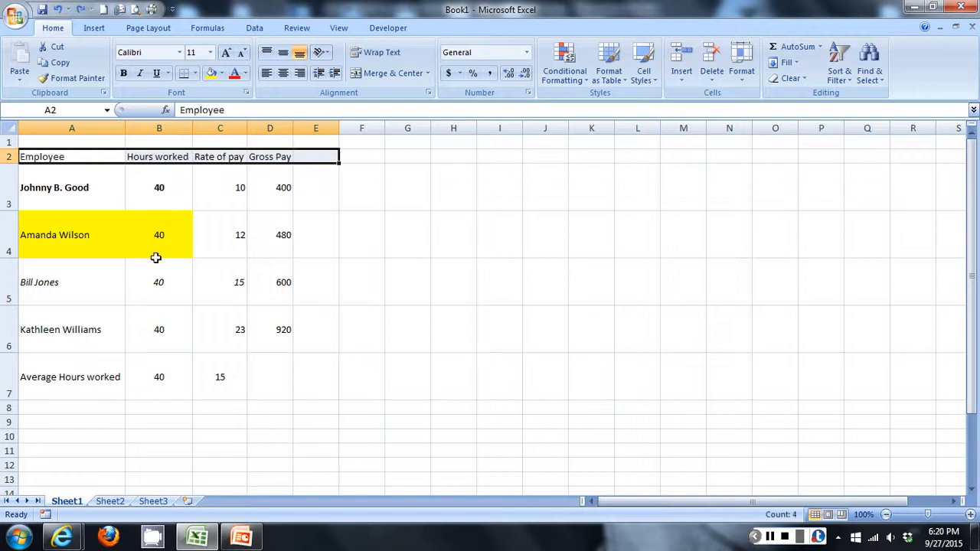
Select the label cells A2:D2, and separately select the data range A3:D7 below them.
{"action": "left_click", "coordinate": [375, 204]}
{"action": "left_click_drag", "start_coordinate": [31, 158], "coordinate": [274, 156]}
{"action": "left_click_drag", "start_coordinate": [72, 183], "coordinate": [284, 362]}
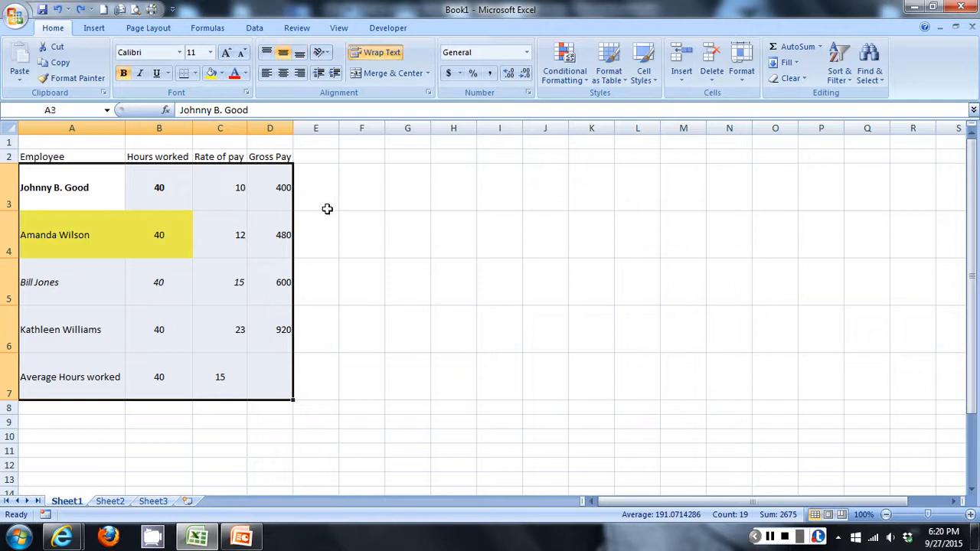
Check the Entering Labels and Values slide in PowerPoint, return to Excel and make cell E3 active.
{"action": "key", "text": "alt+Tab"}
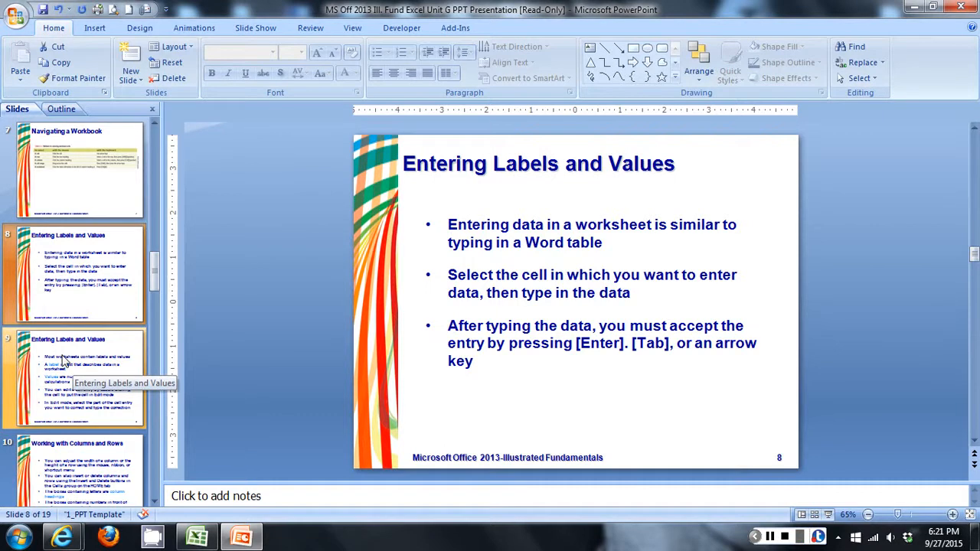
{"action": "key", "text": "alt+Tab"}
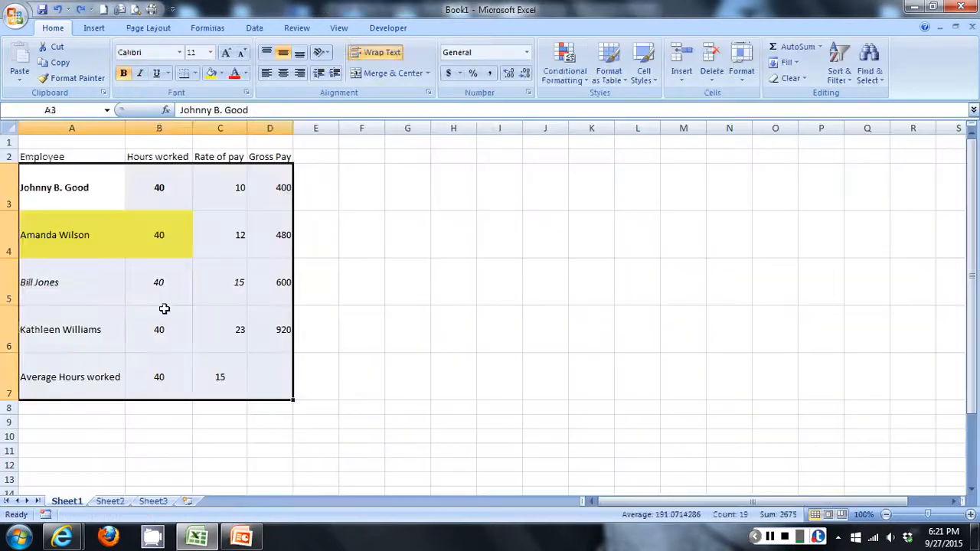
{"action": "left_click", "coordinate": [515, 274]}
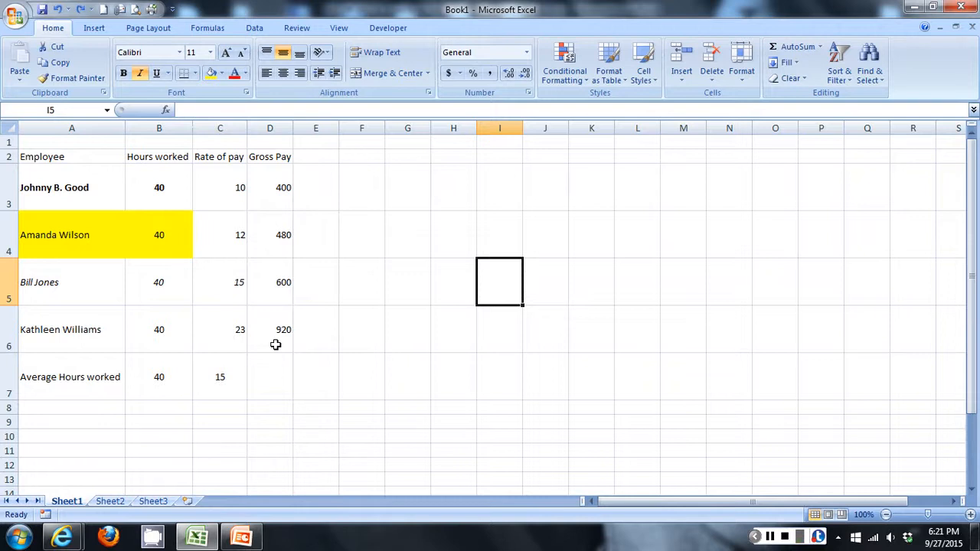
{"action": "left_click", "coordinate": [324, 174]}
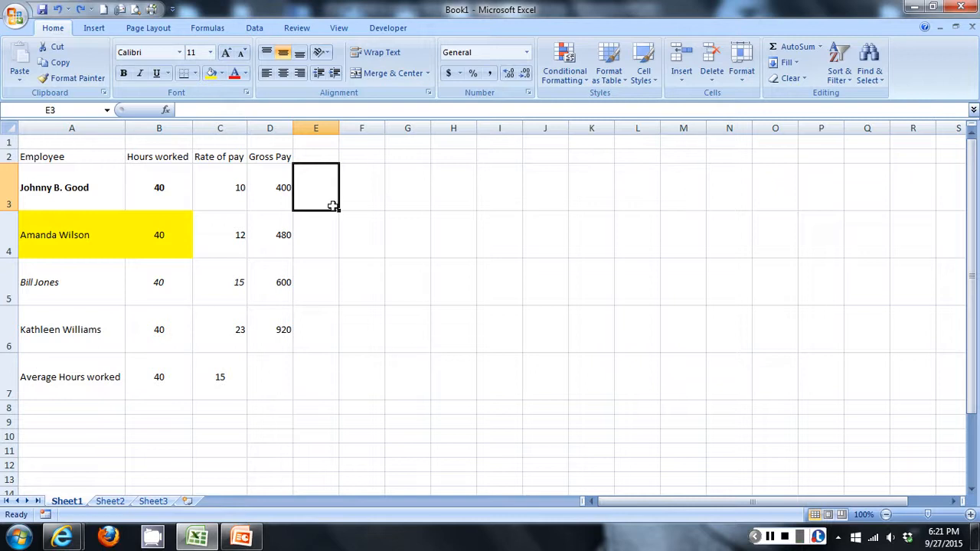
Insert a blank row above row 6 of the employee table.
{"action": "left_click", "coordinate": [10, 329]}
{"action": "right_click", "coordinate": [9, 330]}
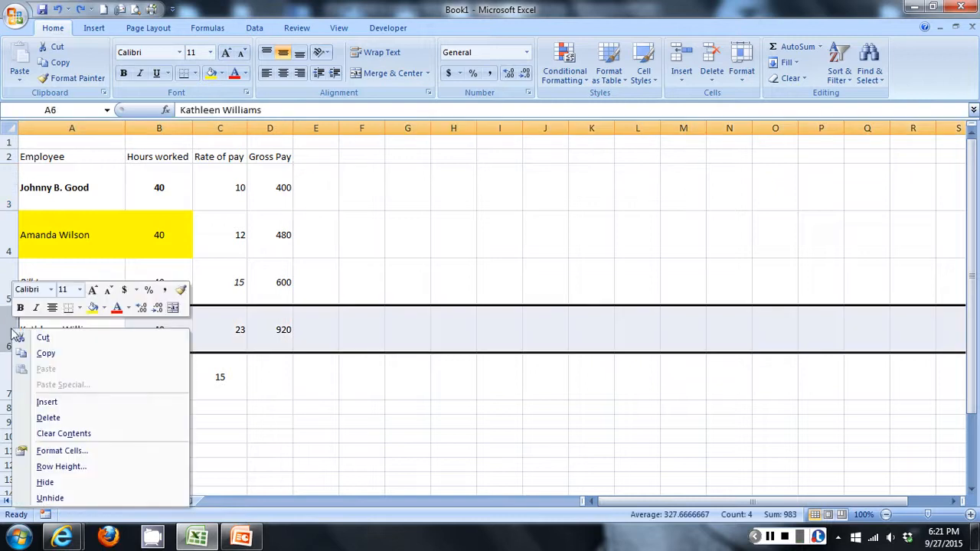
{"action": "left_click", "coordinate": [65, 409]}
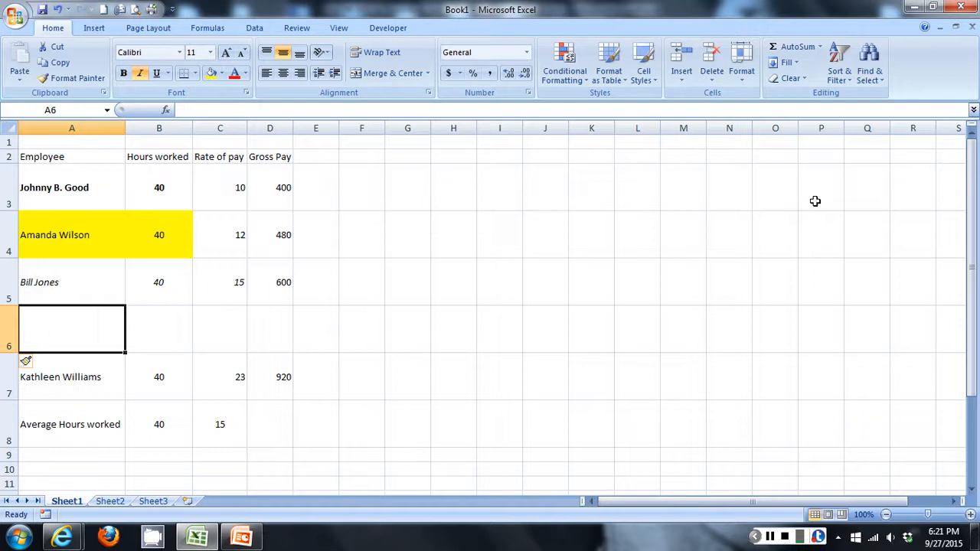
Fill in row 6 with the new employee's full name, 40 hours worked and a rate of pay of 18.
{"action": "type", "text": "Russ "}
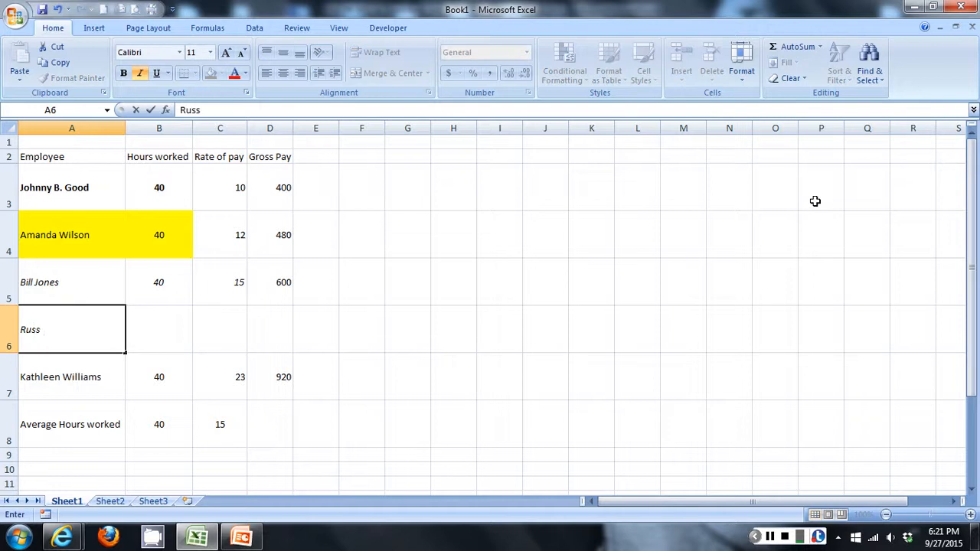
{"action": "type", "text": "Jones"}
{"action": "key", "text": "BackSpace"}
{"action": "type", "text": "s"}
{"action": "key", "text": "Tab"}
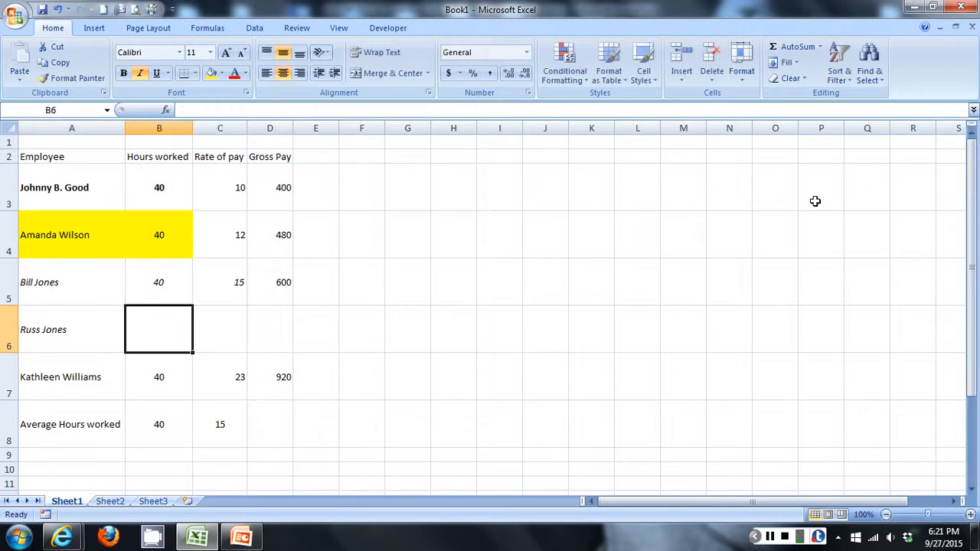
{"action": "type", "text": "40"}
{"action": "key", "text": "Tab"}
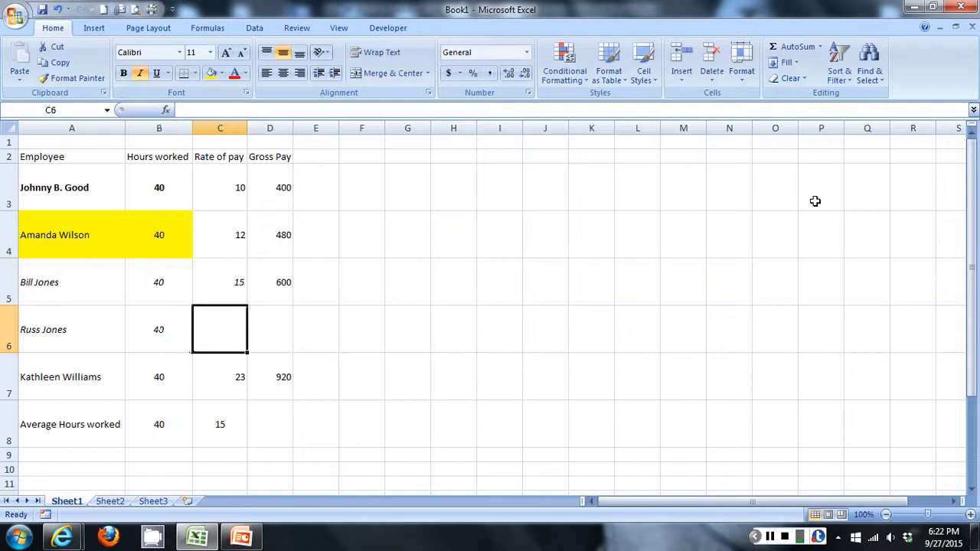
{"action": "type", "text": "18"}
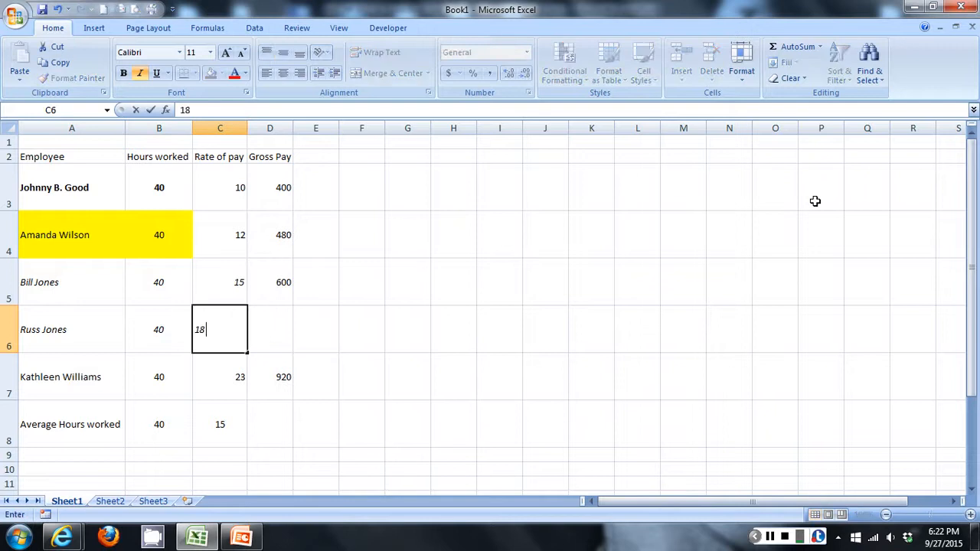
{"action": "key", "text": "Tab"}
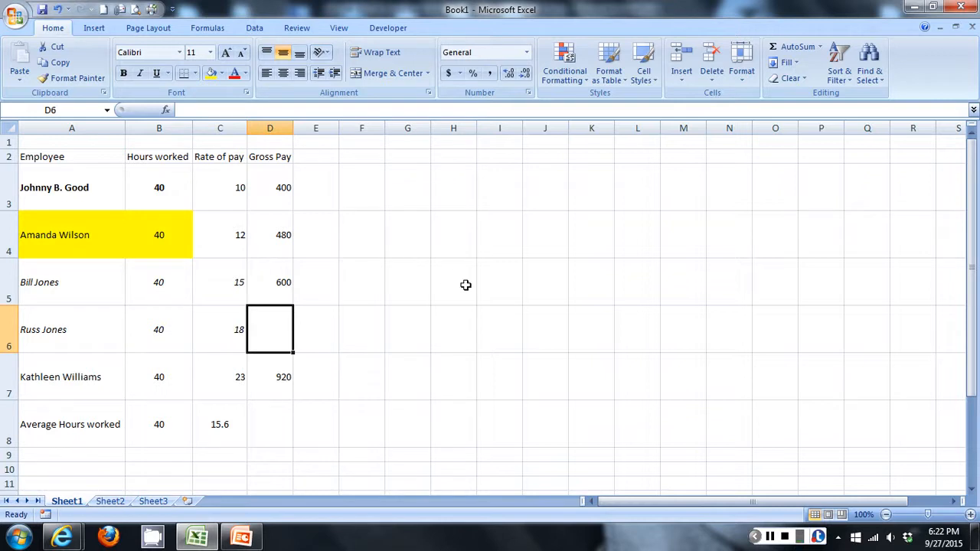
Step through the new employee's name, hours and rate cells A6, B6 and C6 twice to compare labels with values.
{"action": "left_click", "coordinate": [50, 331]}
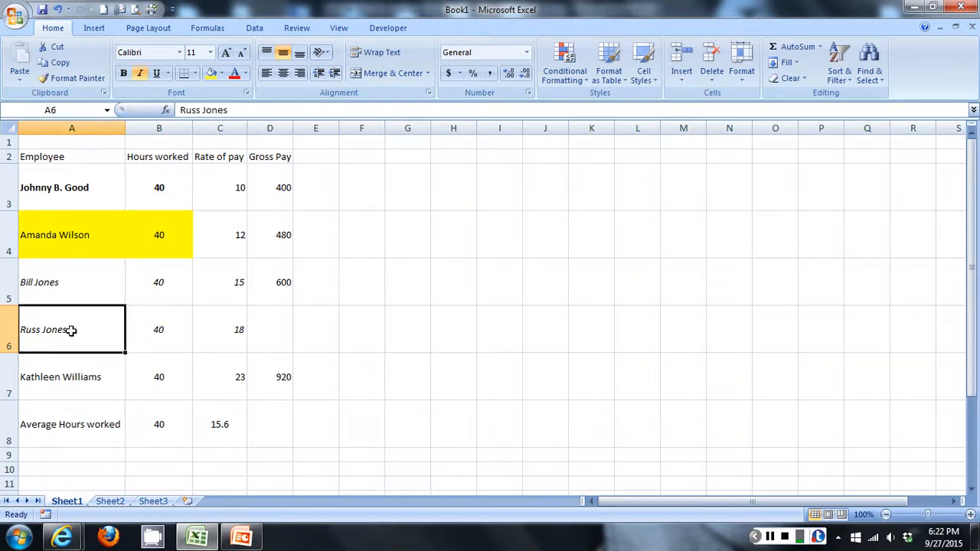
{"action": "left_click", "coordinate": [159, 329]}
{"action": "left_click", "coordinate": [239, 329]}
{"action": "left_click", "coordinate": [75, 327]}
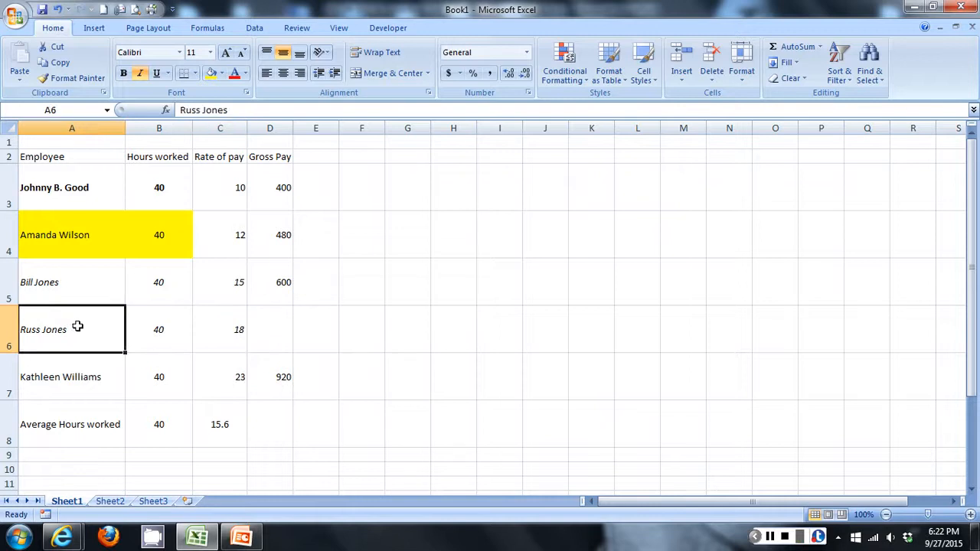
{"action": "left_click", "coordinate": [155, 328]}
{"action": "left_click", "coordinate": [206, 329]}
{"action": "left_click", "coordinate": [55, 329]}
{"action": "type", "text": "R"}
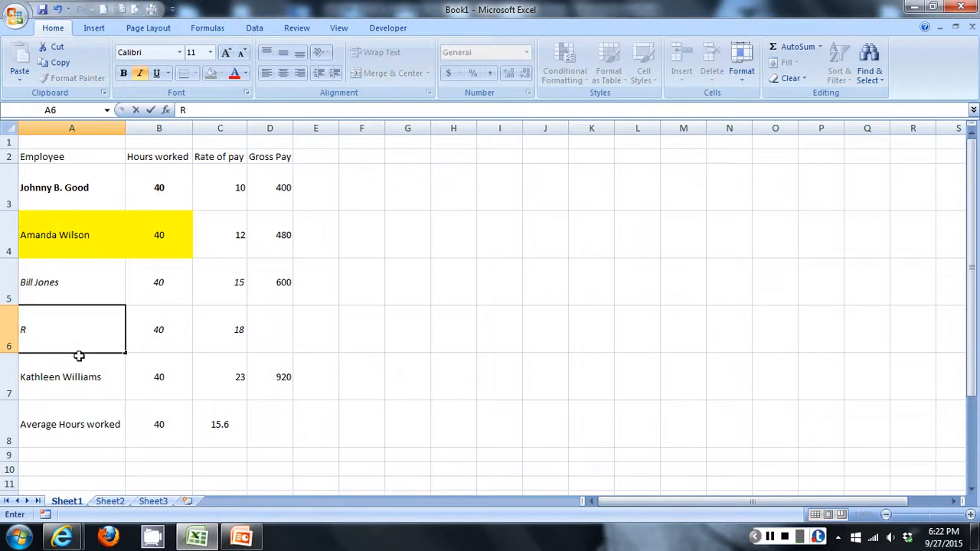
{"action": "key", "text": "BackSpace"}
{"action": "key", "text": "Escape"}
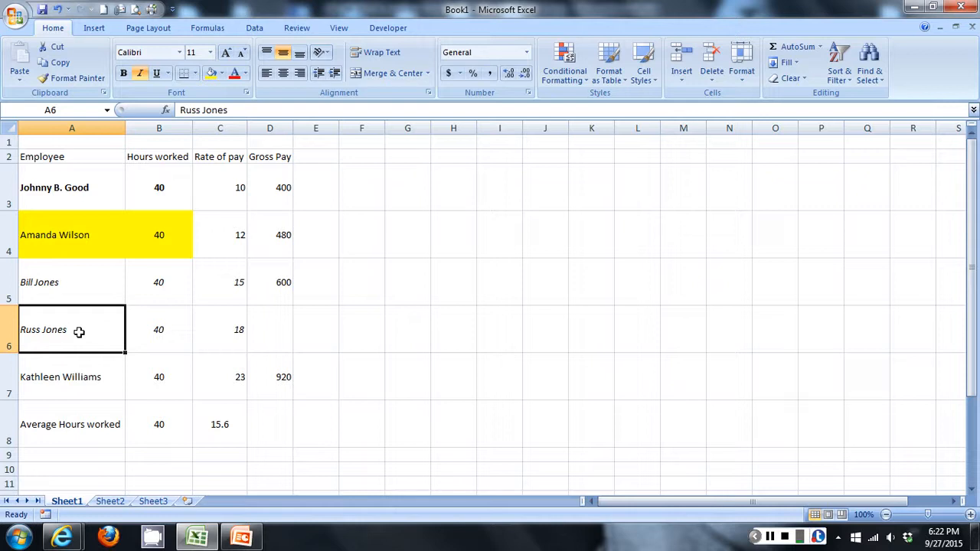
Edit the new employee's name in cell A6 in place, replacing only the surname with a different one.
{"action": "double_click", "coordinate": [79, 331]}
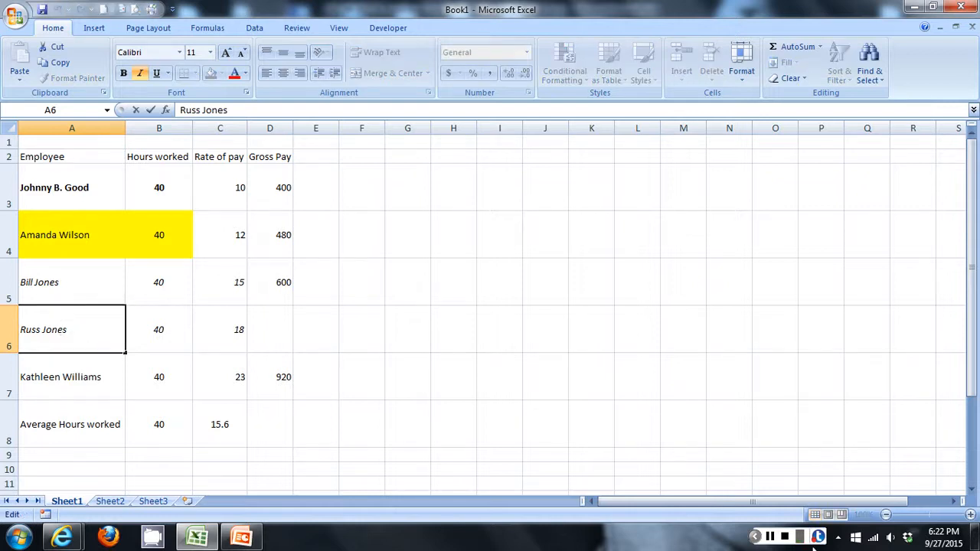
{"action": "left_click", "coordinate": [771, 536]}
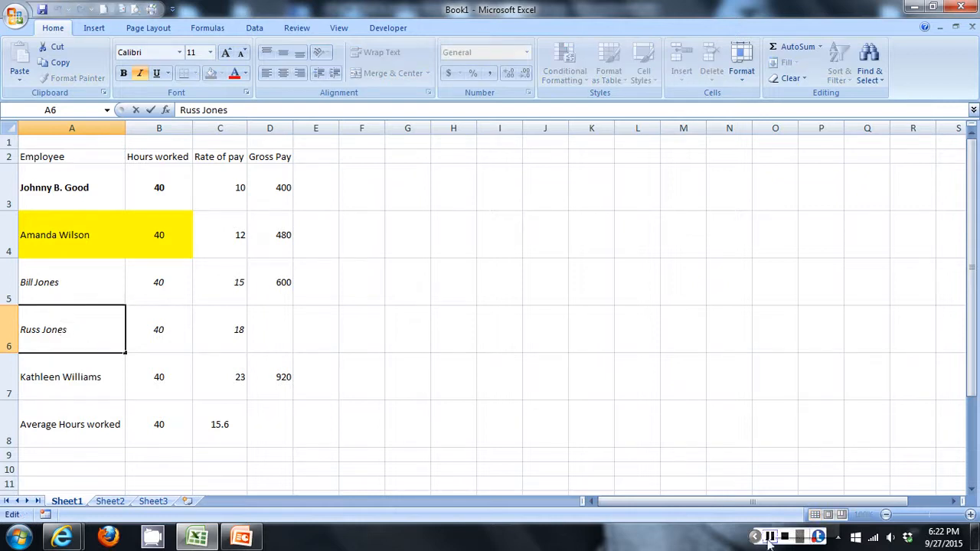
{"action": "left_click", "coordinate": [87, 333]}
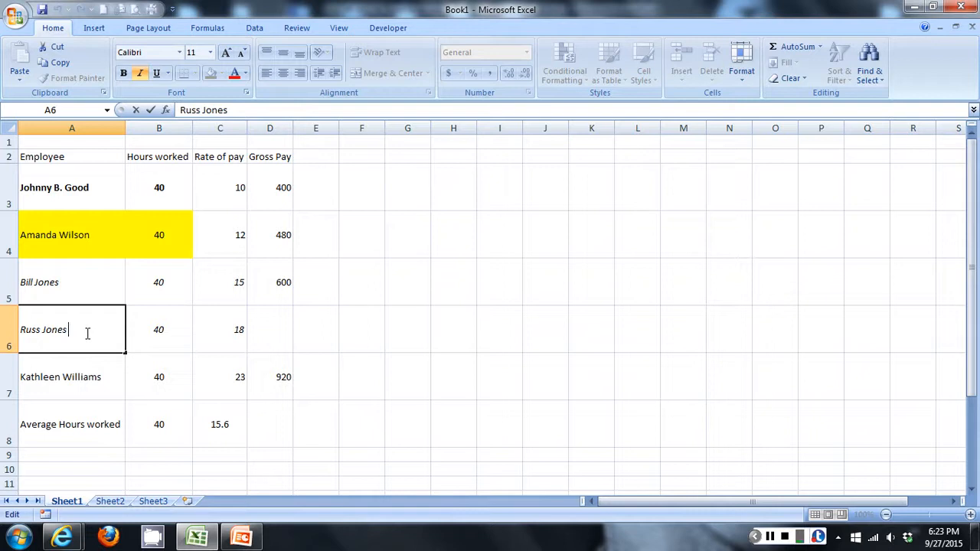
{"action": "key", "text": "BackSpace"}
{"action": "key", "text": "BackSpace"}
{"action": "key", "text": "BackSpace"}
{"action": "key", "text": "BackSpace"}
{"action": "key", "text": "BackSpace"}
{"action": "type", "text": "Johson"}
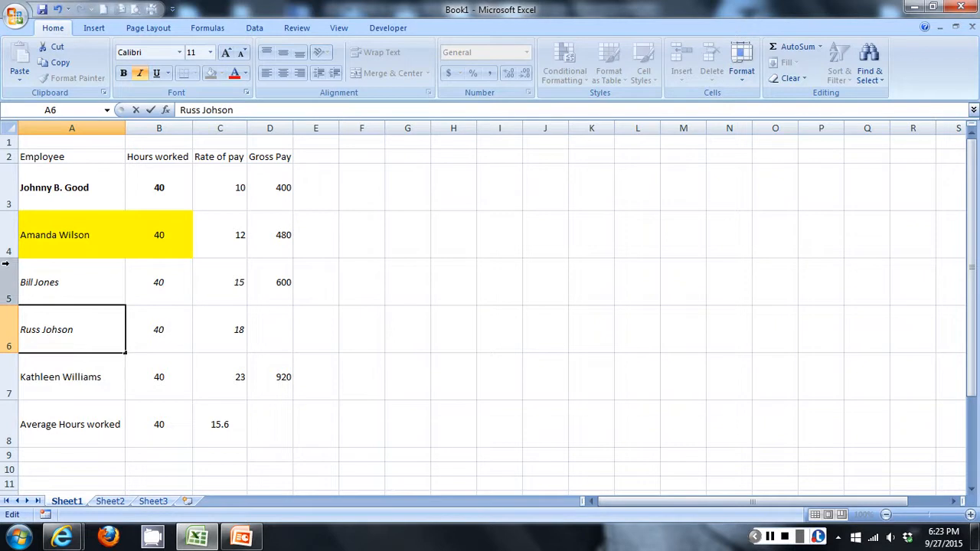
Insert the missing letter n into the surname in A6, accept the entry and move to C6.
{"action": "left_click", "coordinate": [52, 330]}
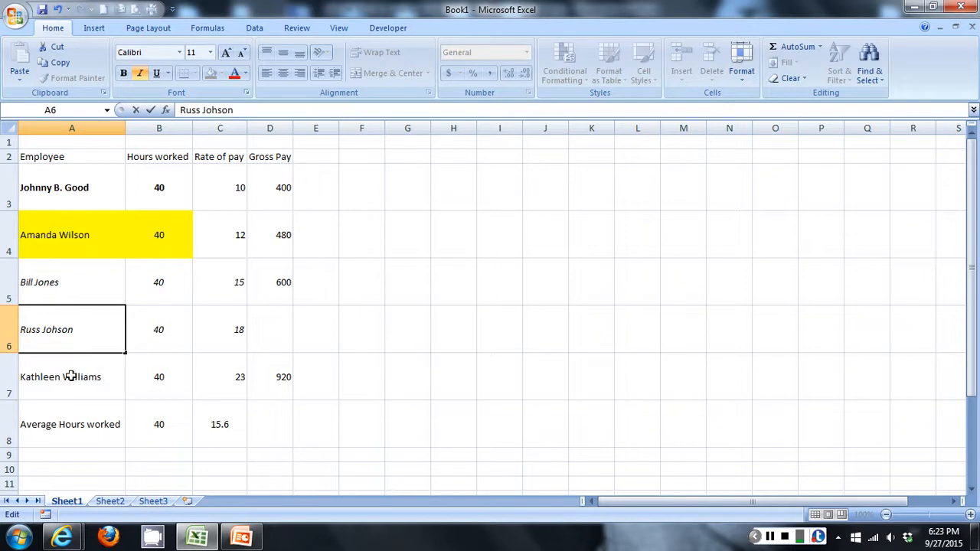
{"action": "type", "text": "n"}
{"action": "key", "text": "BackSpace"}
{"action": "key", "text": "Right"}
{"action": "type", "text": "n"}
{"action": "key", "text": "Tab"}
{"action": "key", "text": "Tab"}
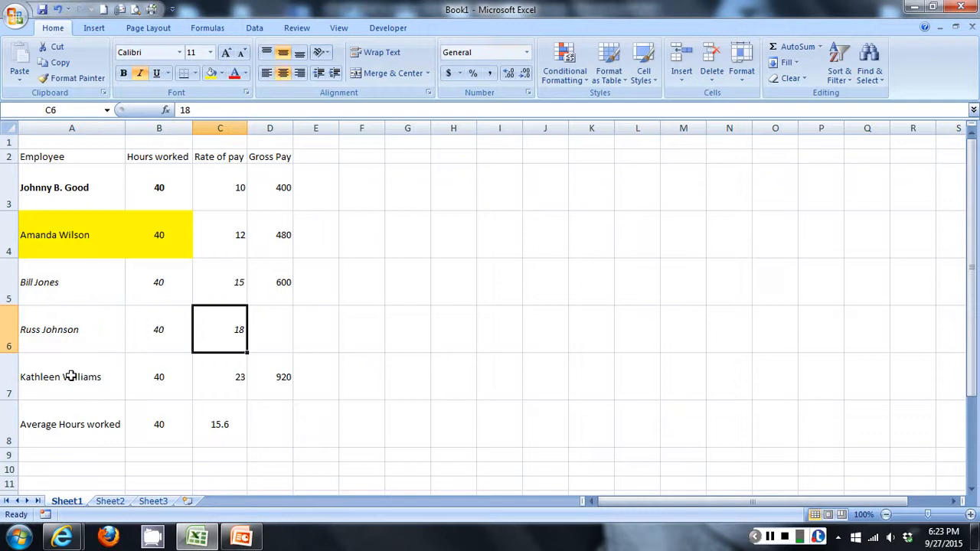
Switch to PowerPoint and read slide 9, Entering Labels and Values.
{"action": "key", "text": "alt+Tab"}
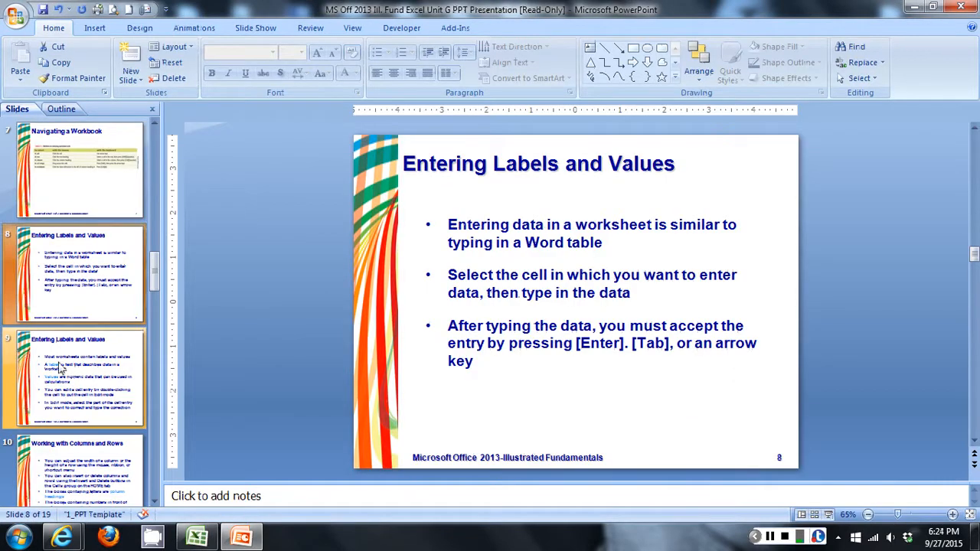
{"action": "left_click", "coordinate": [61, 369]}
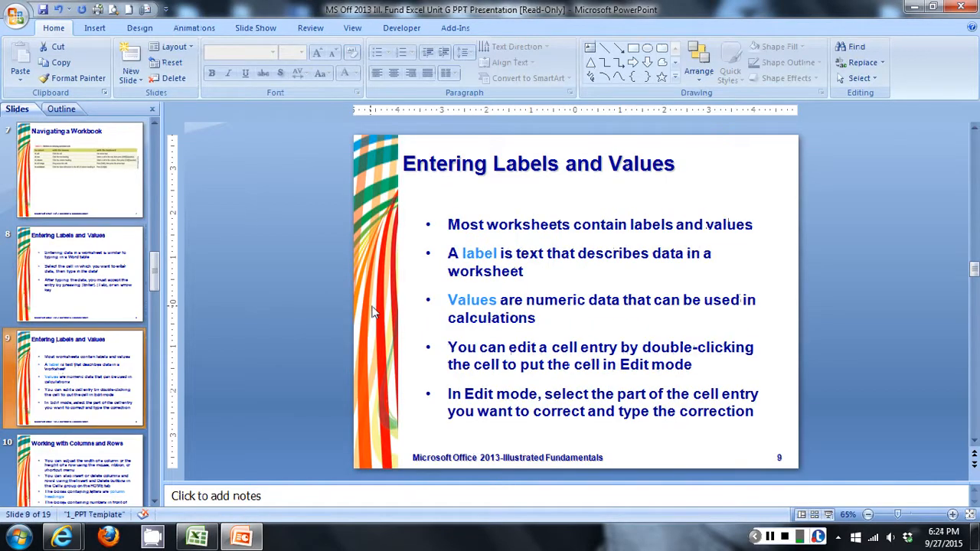
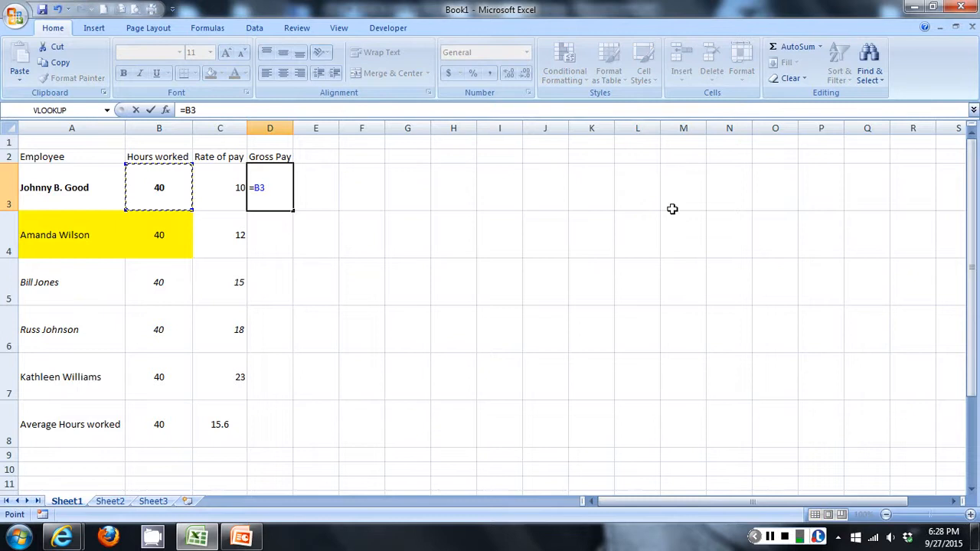
Complete the Gross Pay formula in D3 as =B3*C3 and accept it.
{"action": "type", "text": "*"}
{"action": "left_click", "coordinate": [220, 188]}
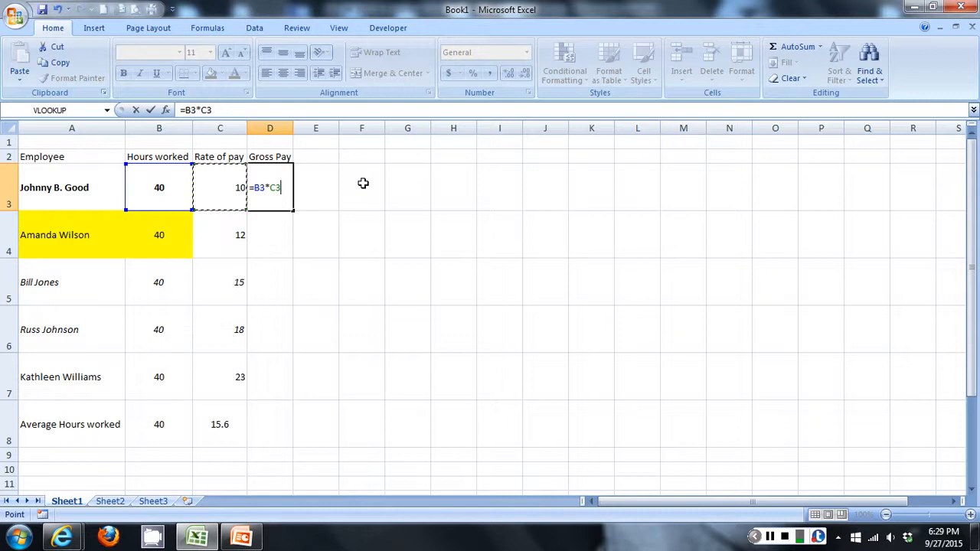
{"action": "key", "text": "Return"}
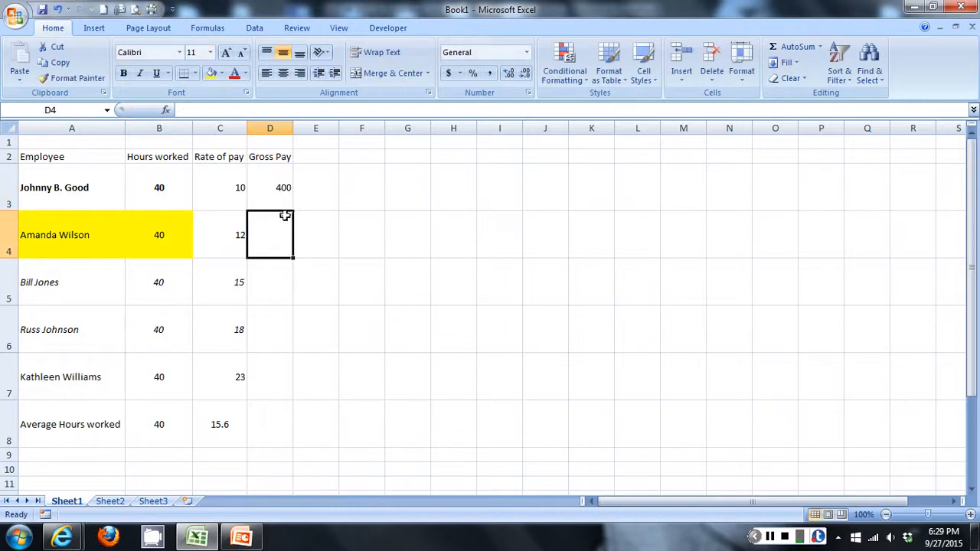
Examine the D3 gross pay formula and the names, hours and rates of the employees in rows 4 to 7.
{"action": "left_click", "coordinate": [272, 190]}
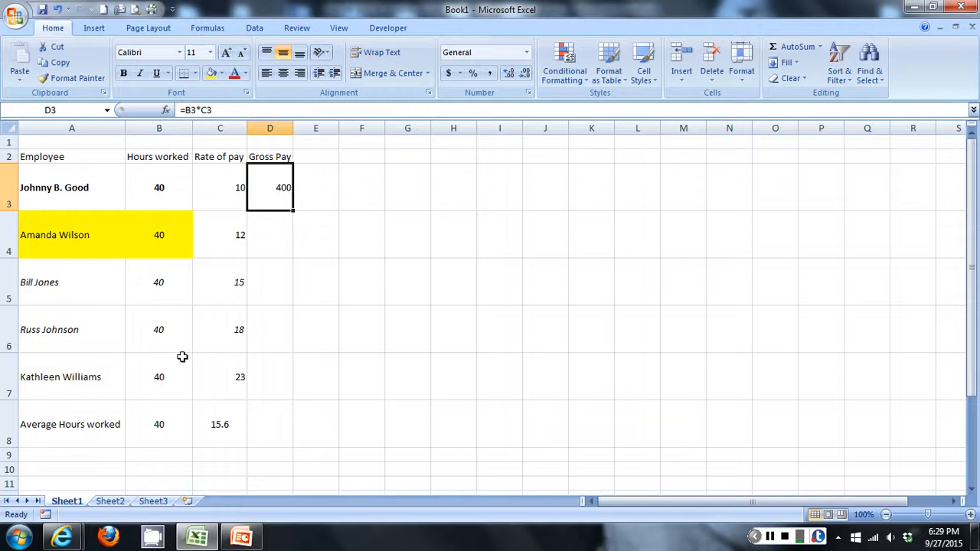
{"action": "left_click_drag", "start_coordinate": [56, 232], "coordinate": [66, 369]}
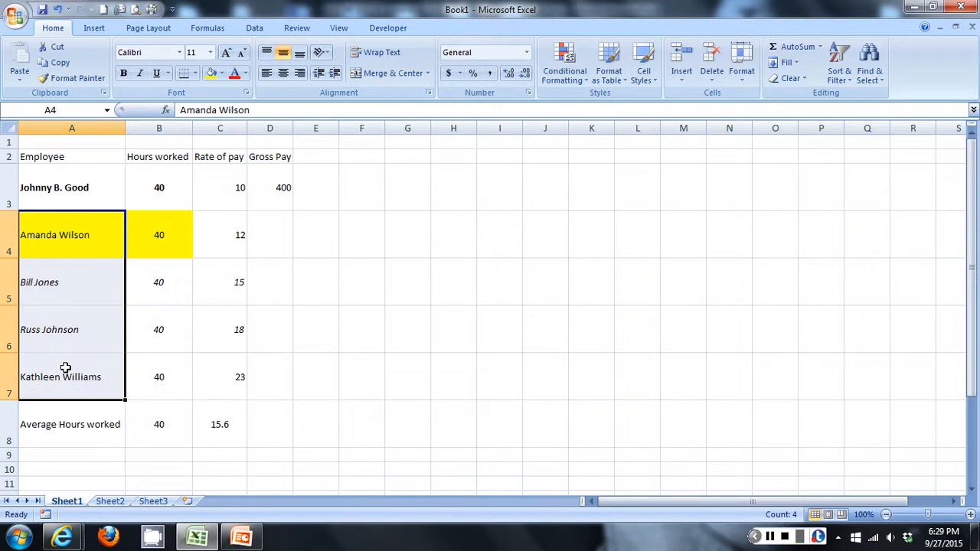
{"action": "left_click", "coordinate": [272, 203]}
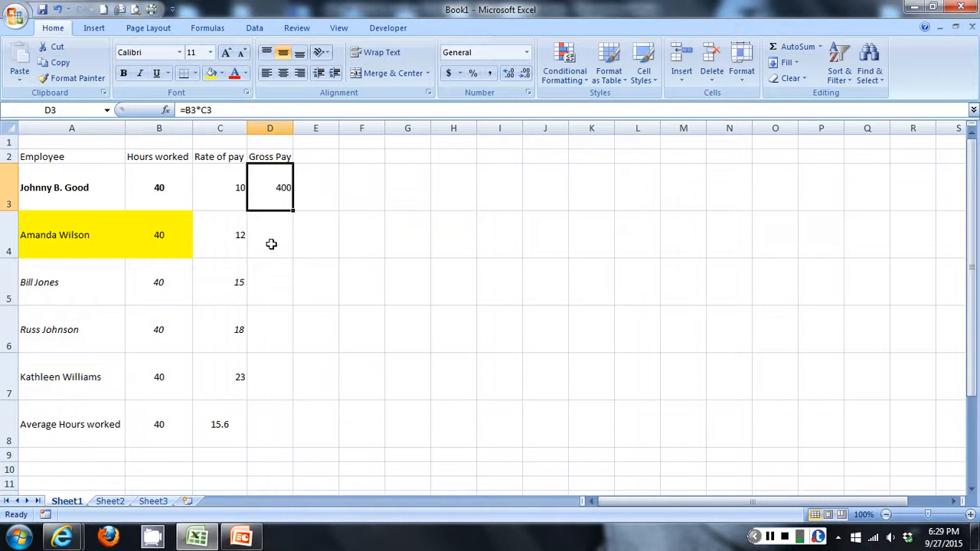
{"action": "left_click", "coordinate": [145, 242]}
{"action": "left_click", "coordinate": [188, 288]}
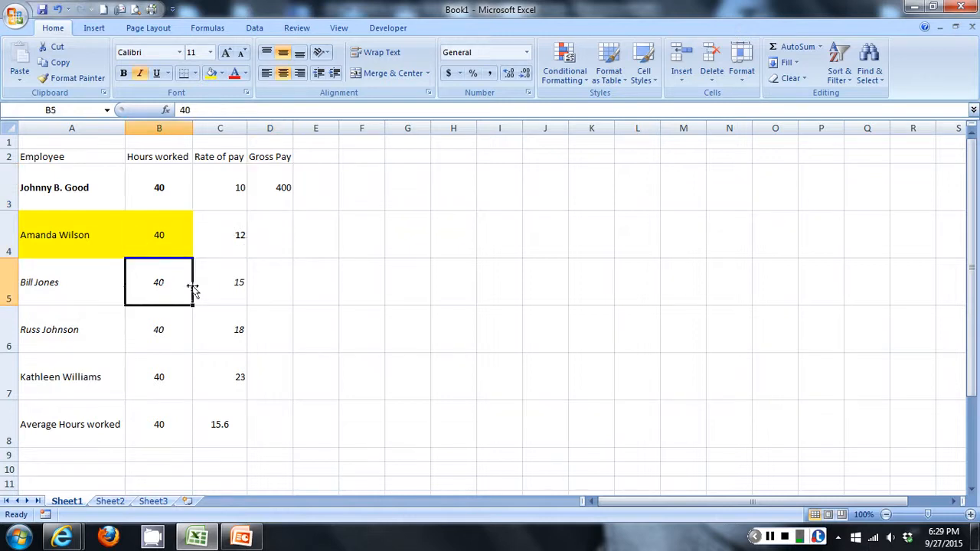
{"action": "left_click", "coordinate": [128, 335]}
{"action": "left_click", "coordinate": [196, 323]}
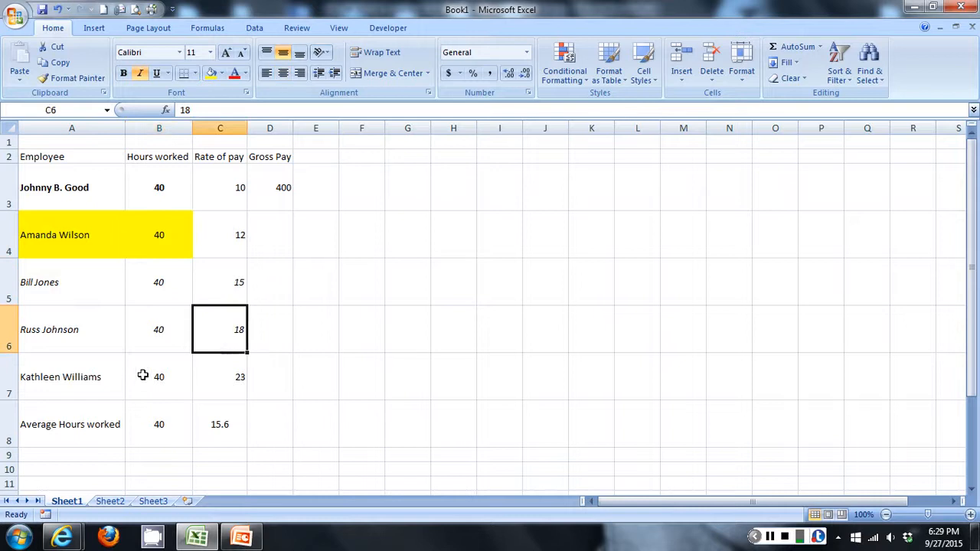
{"action": "left_click", "coordinate": [143, 376]}
{"action": "left_click", "coordinate": [222, 363]}
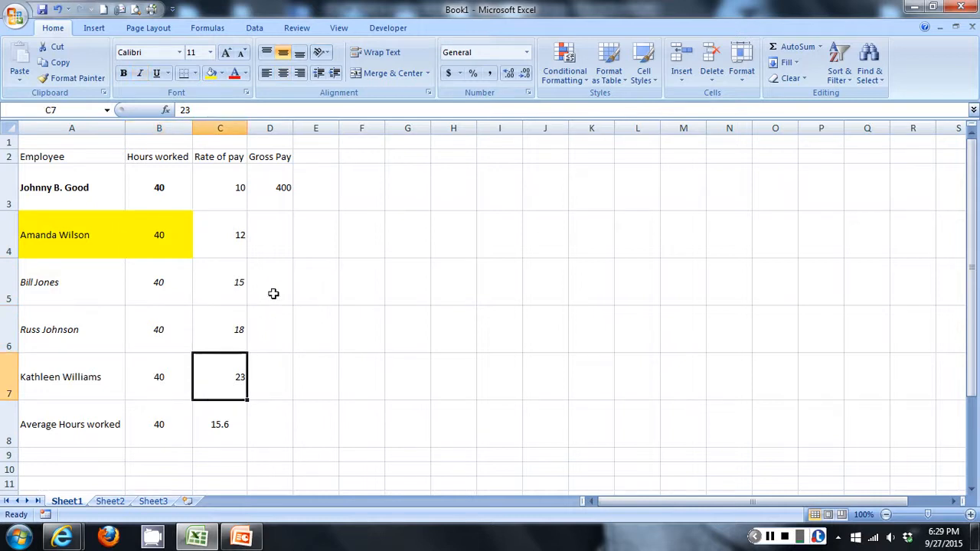
{"action": "left_click", "coordinate": [276, 204]}
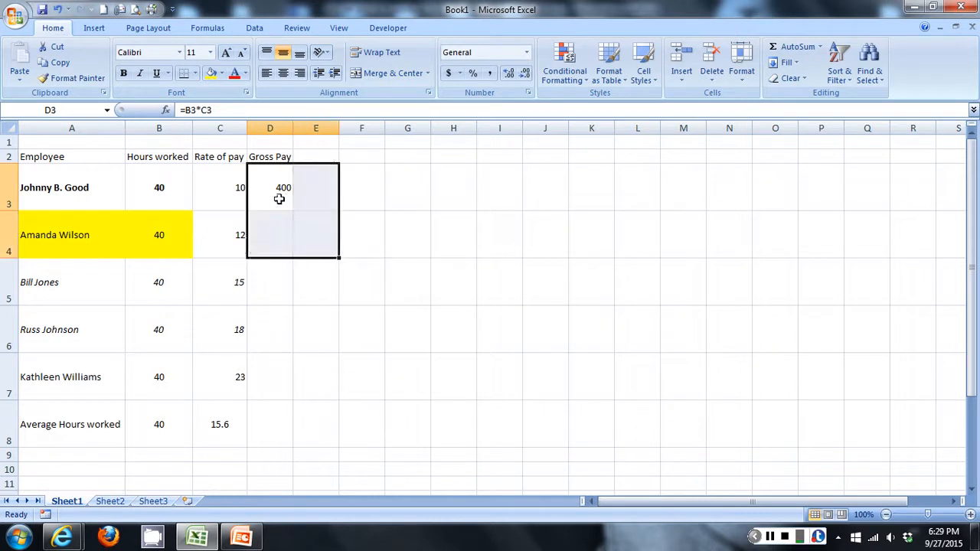
{"action": "double_click", "coordinate": [274, 200]}
{"action": "key", "text": "Return"}
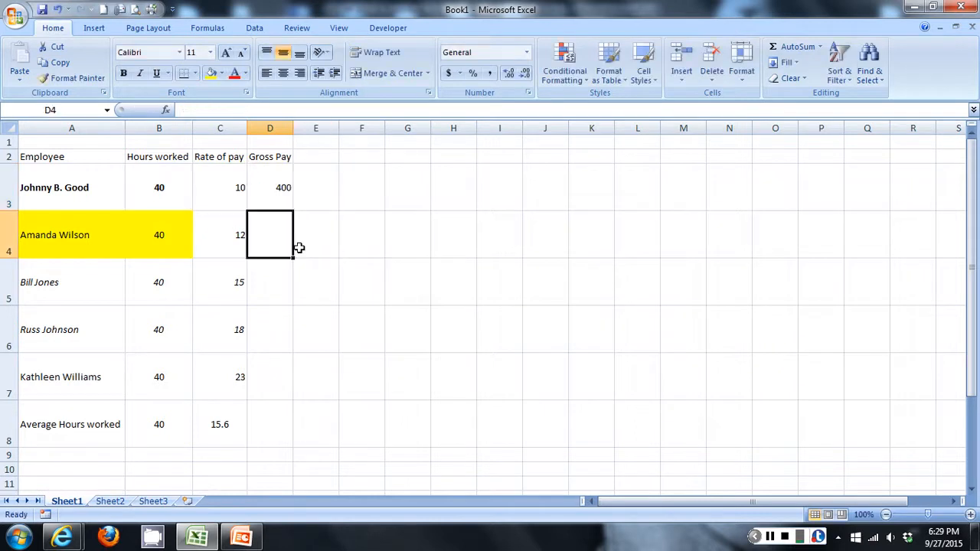
Fill the Gross Pay formula from D3 down through D7.
{"action": "left_click", "coordinate": [276, 195]}
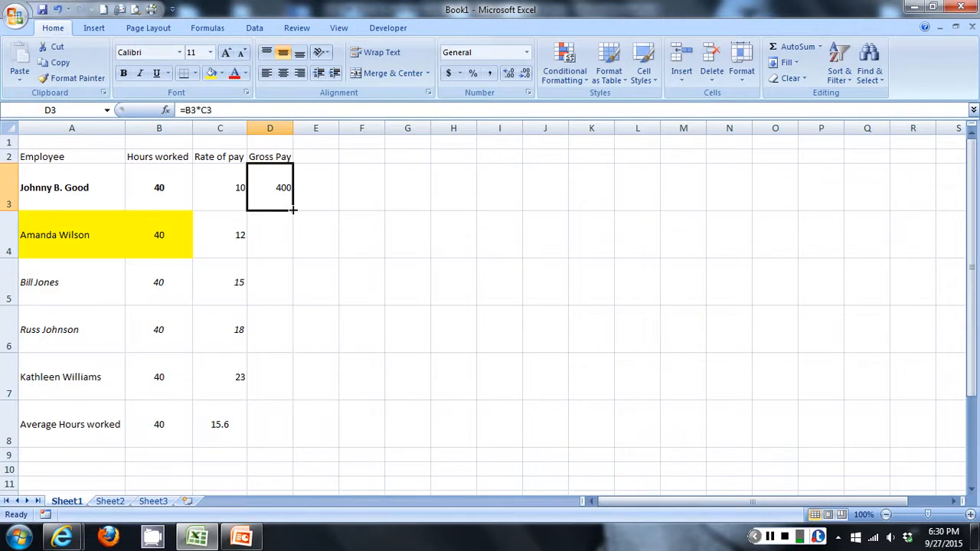
{"action": "left_click_drag", "start_coordinate": [293, 209], "coordinate": [291, 386]}
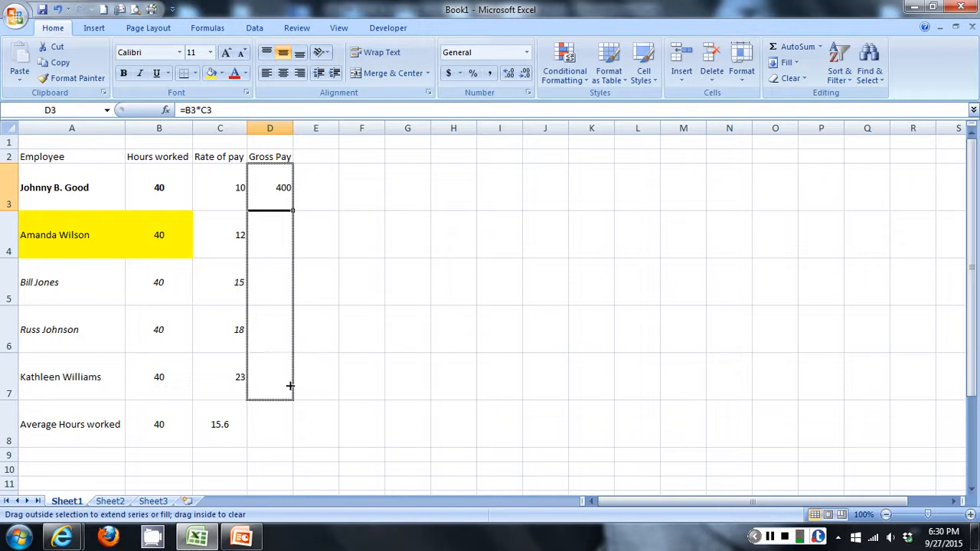
{"action": "left_click_drag", "start_coordinate": [291, 386], "coordinate": [289, 386]}
Inspect the copied Gross Pay formulas in cells D4 to D7 one by one.
{"action": "left_click", "coordinate": [281, 227]}
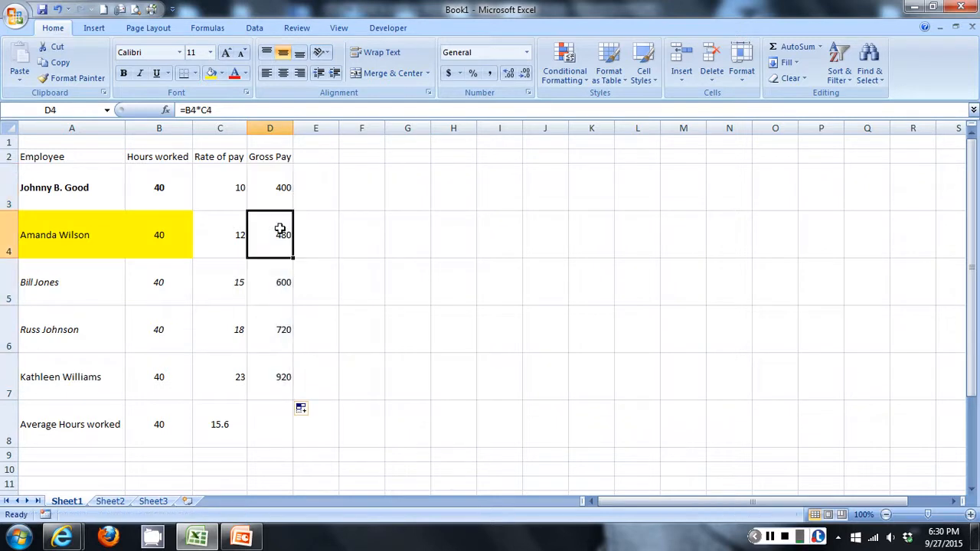
{"action": "left_click", "coordinate": [276, 288]}
{"action": "left_click", "coordinate": [279, 337]}
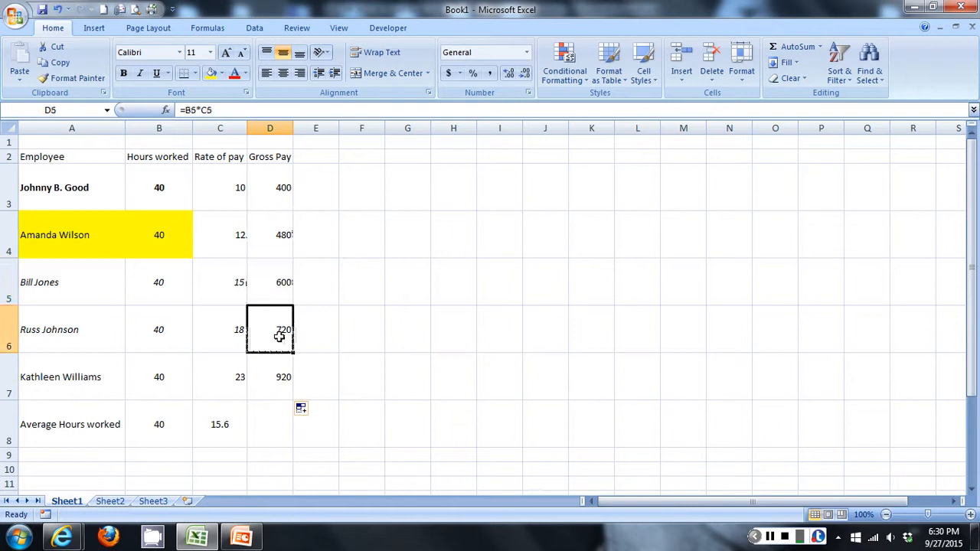
{"action": "left_click", "coordinate": [281, 381]}
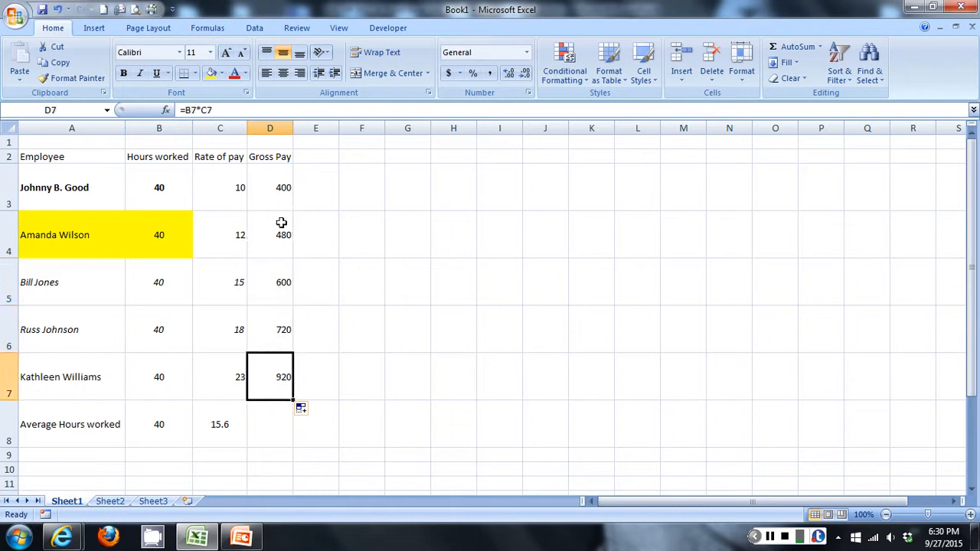
Compare the Gross Pay formulas from D3 to D7 with their rows' references, checking hours in B6 and rate in C6.
{"action": "left_click", "coordinate": [281, 191]}
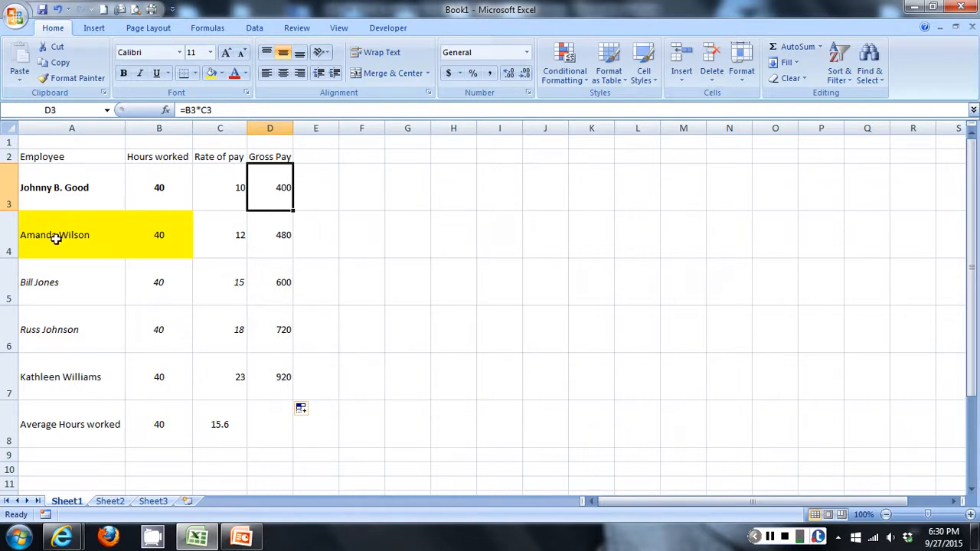
{"action": "left_click", "coordinate": [274, 240]}
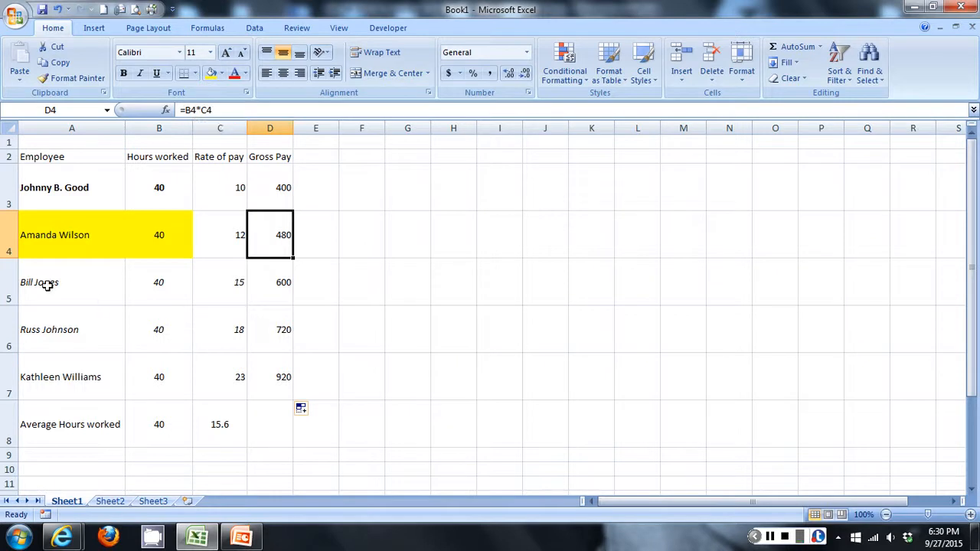
{"action": "left_click", "coordinate": [271, 289]}
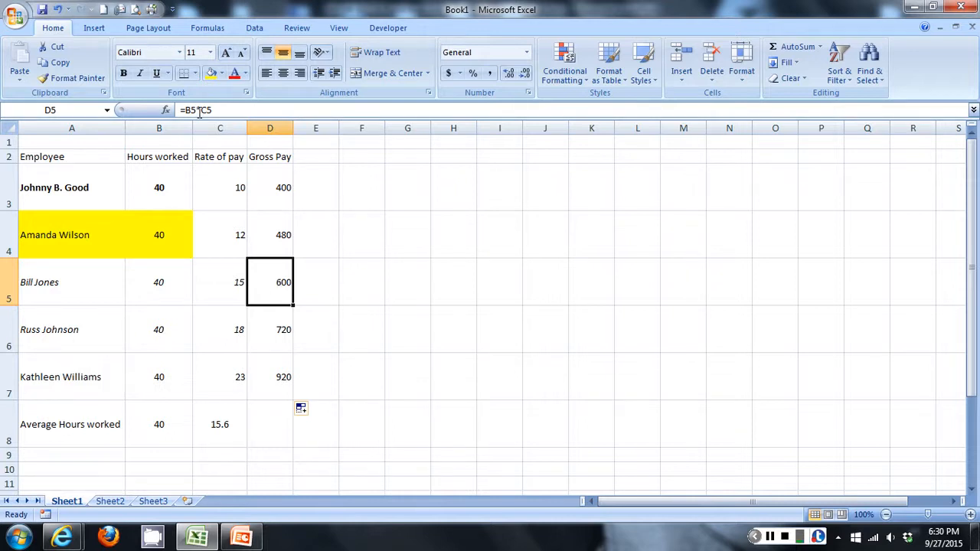
{"action": "left_click", "coordinate": [266, 343]}
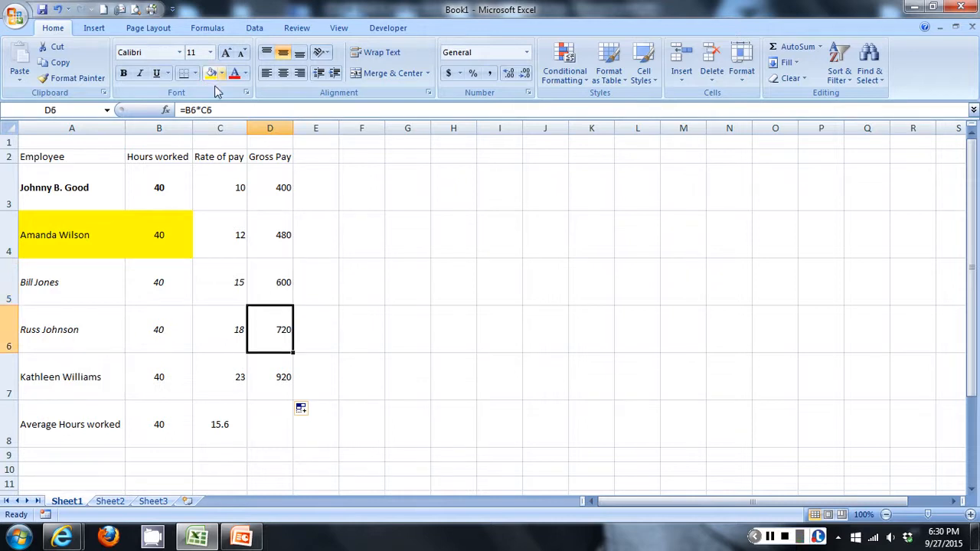
{"action": "left_click", "coordinate": [153, 334]}
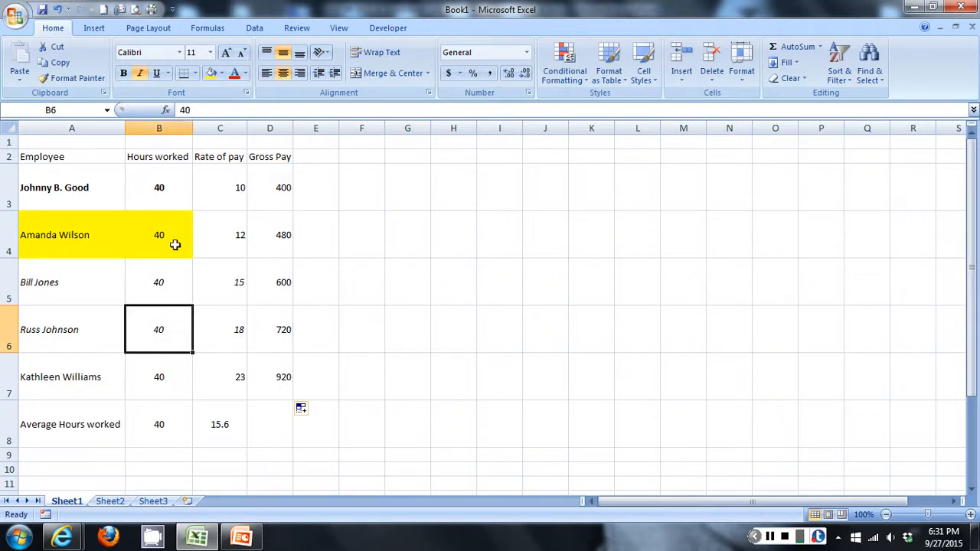
{"action": "left_click", "coordinate": [219, 343]}
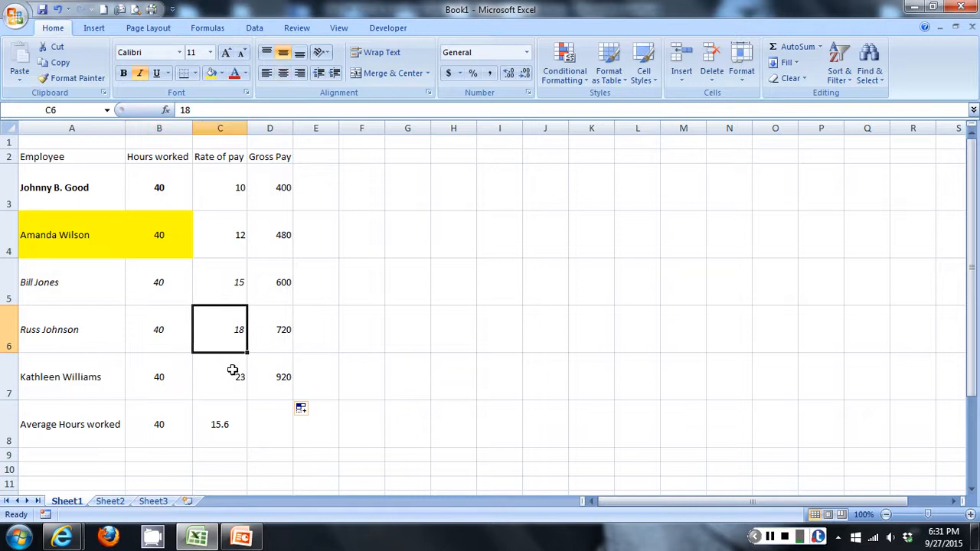
{"action": "left_click", "coordinate": [281, 384]}
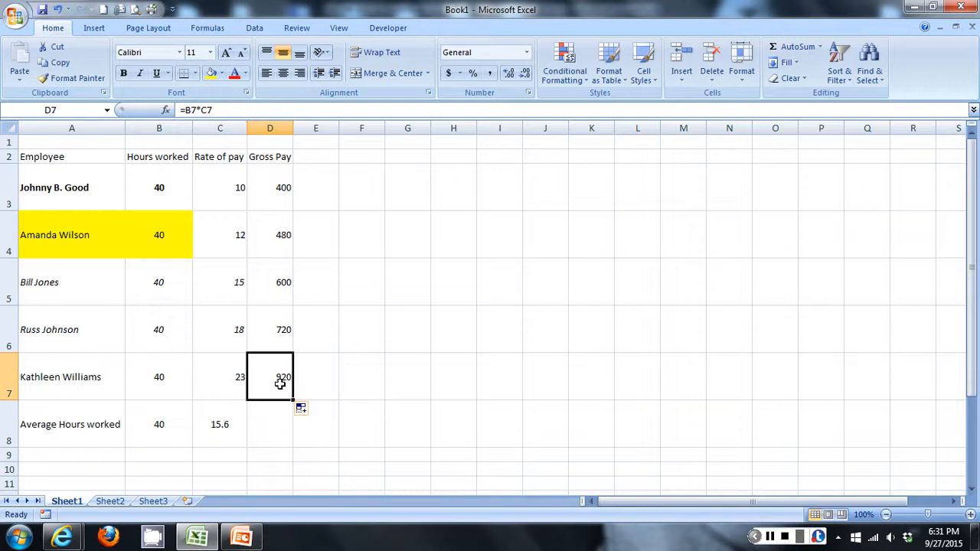
Check the Using Formulas slide on relative cell referencing and the fill handle in PowerPoint, and return to Excel.
{"action": "key", "text": "alt+Tab"}
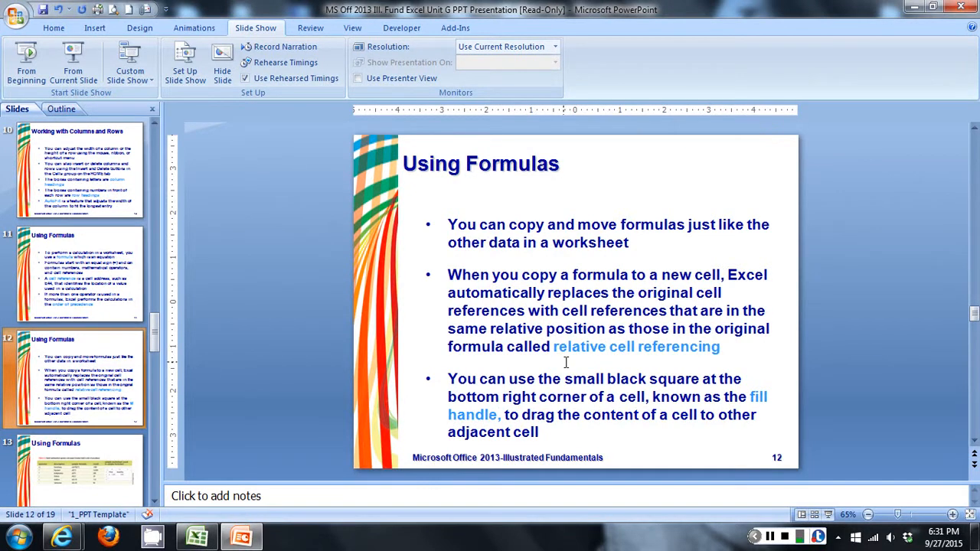
{"action": "key", "text": "alt+Tab"}
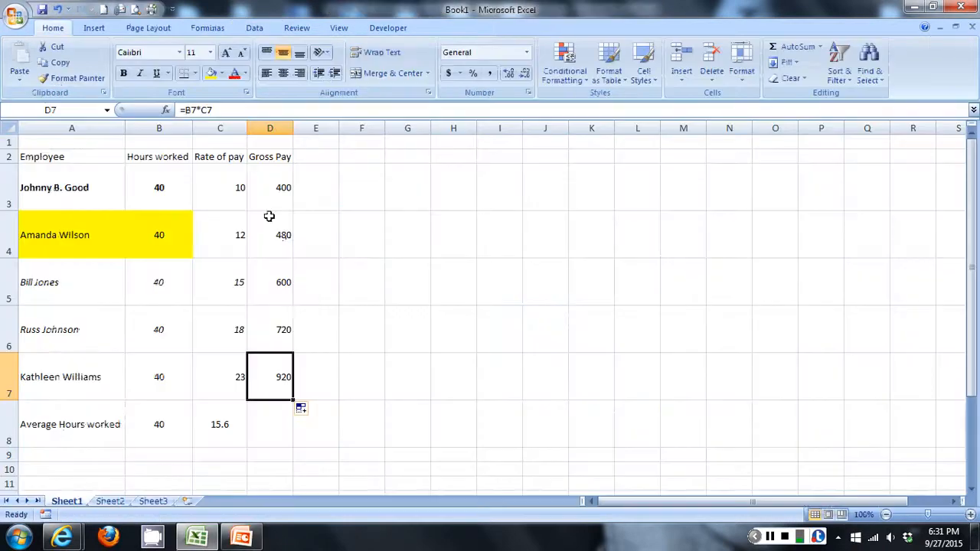
Clear the Gross Pay cells D4 to D7 and refill the formula from D3 down through D8.
{"action": "left_click_drag", "start_coordinate": [273, 238], "coordinate": [281, 372]}
{"action": "key", "text": "Delete"}
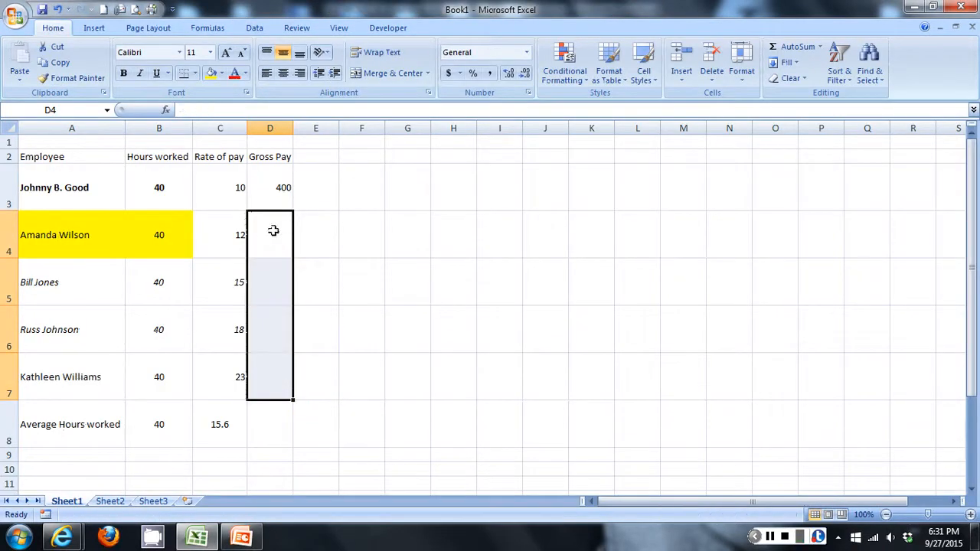
{"action": "left_click", "coordinate": [276, 193]}
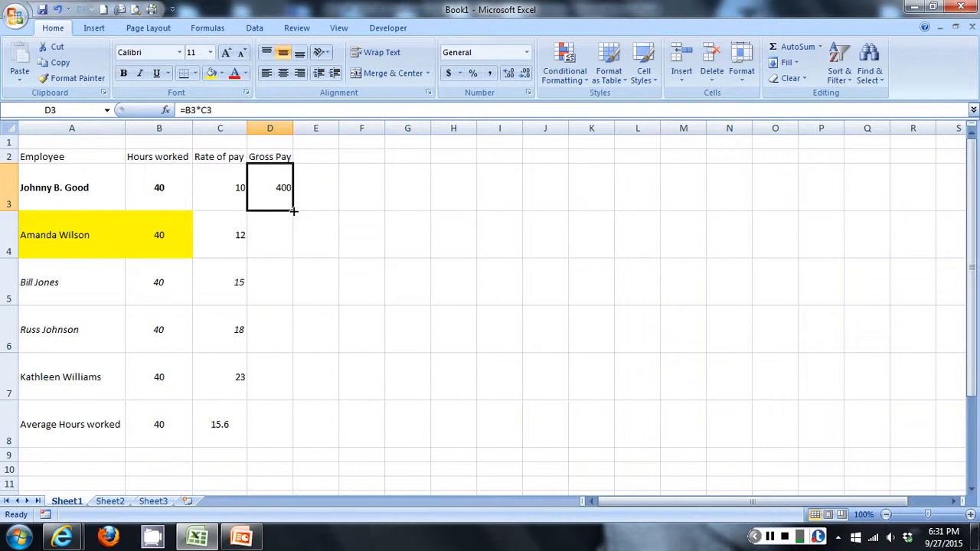
{"action": "double_click", "coordinate": [290, 211]}
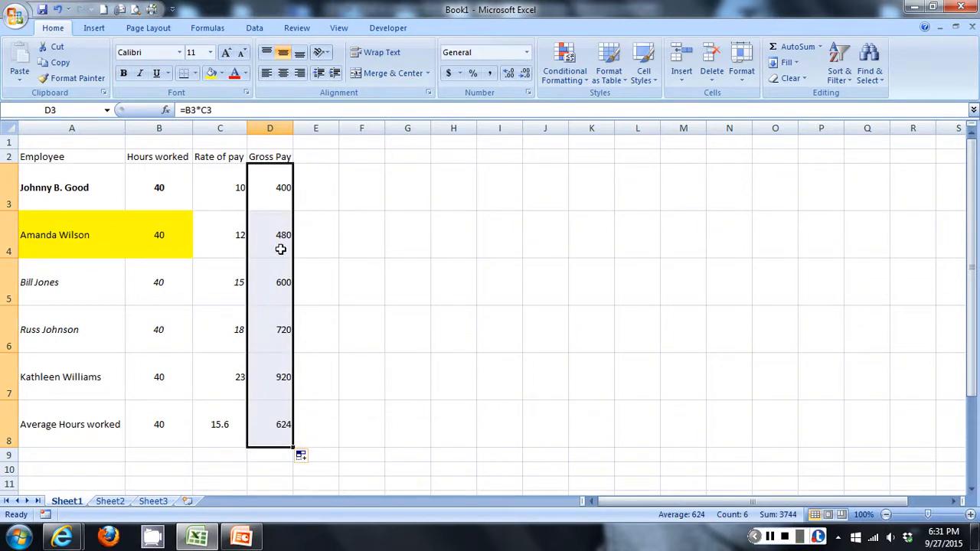
{"action": "key", "text": "alt"}
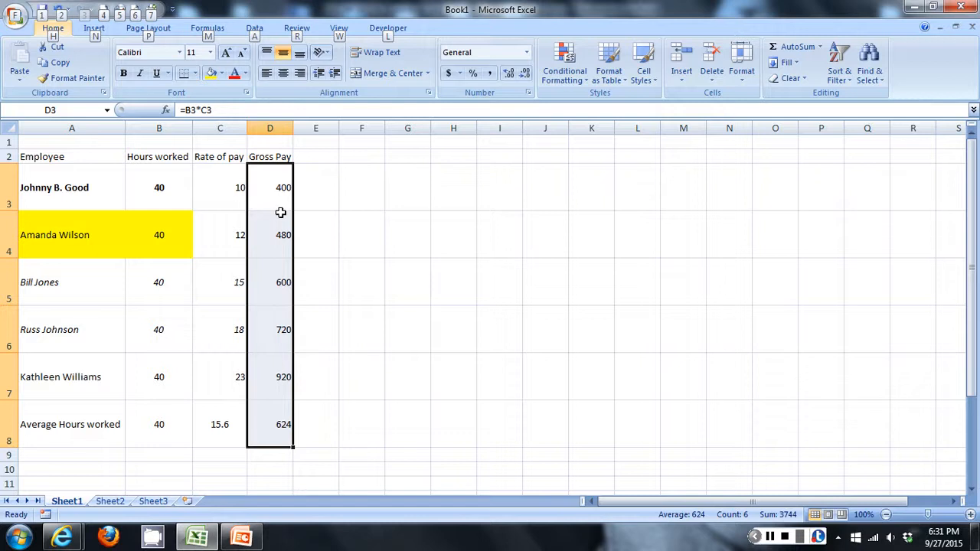
{"action": "type", "text": "`"}
{"action": "key", "text": "Escape"}
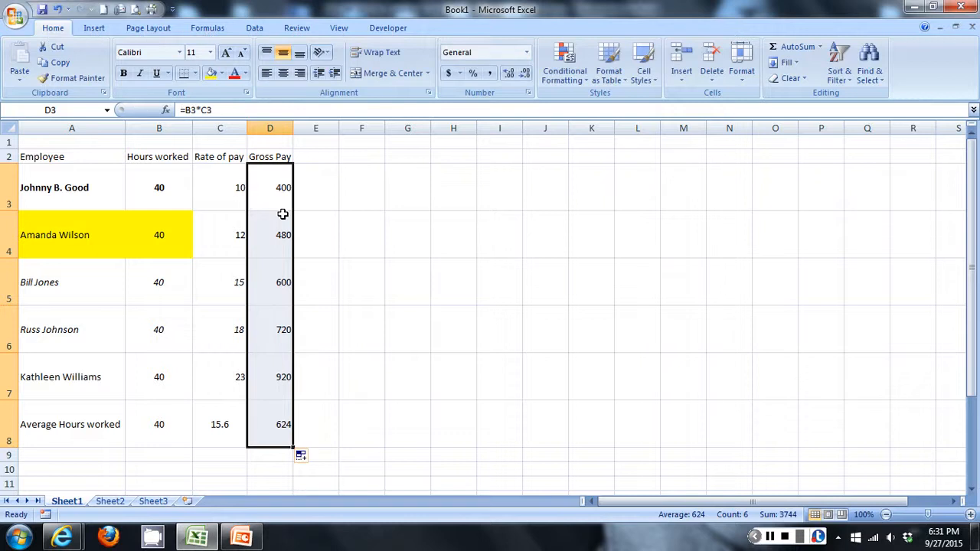
Read the Using AutoSum slide 14 in PowerPoint, and return to Excel to check the formula in D3.
{"action": "key", "text": "alt+Tab"}
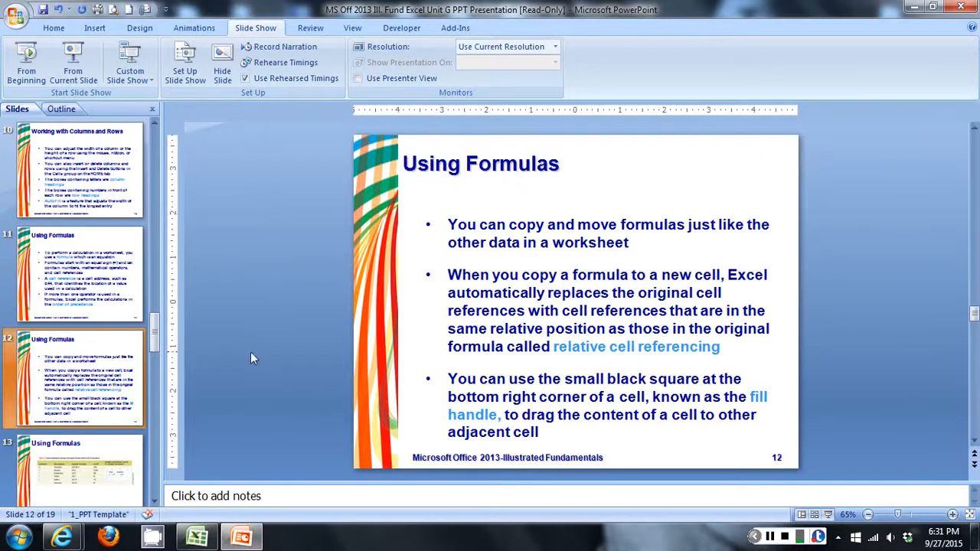
{"action": "scroll", "coordinate": [153, 498], "scroll_direction": "down", "scroll_amount": 4}
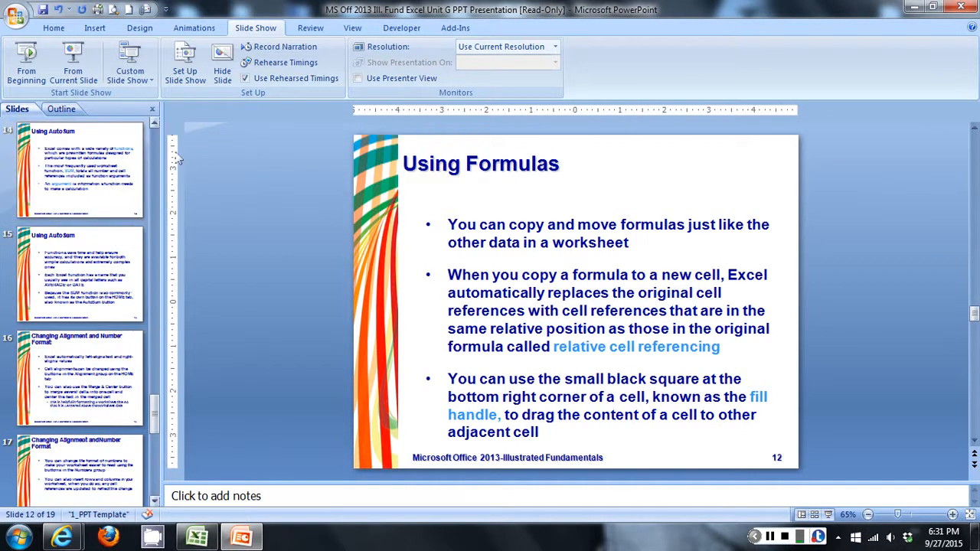
{"action": "scroll", "coordinate": [141, 184], "scroll_direction": "up", "scroll_amount": 1}
{"action": "left_click", "coordinate": [55, 269]}
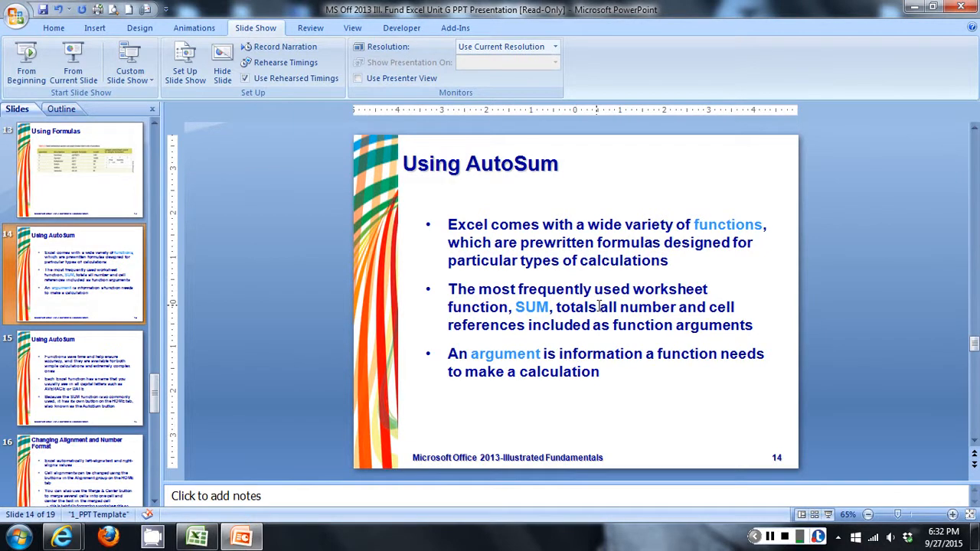
{"action": "key", "text": "alt+Tab"}
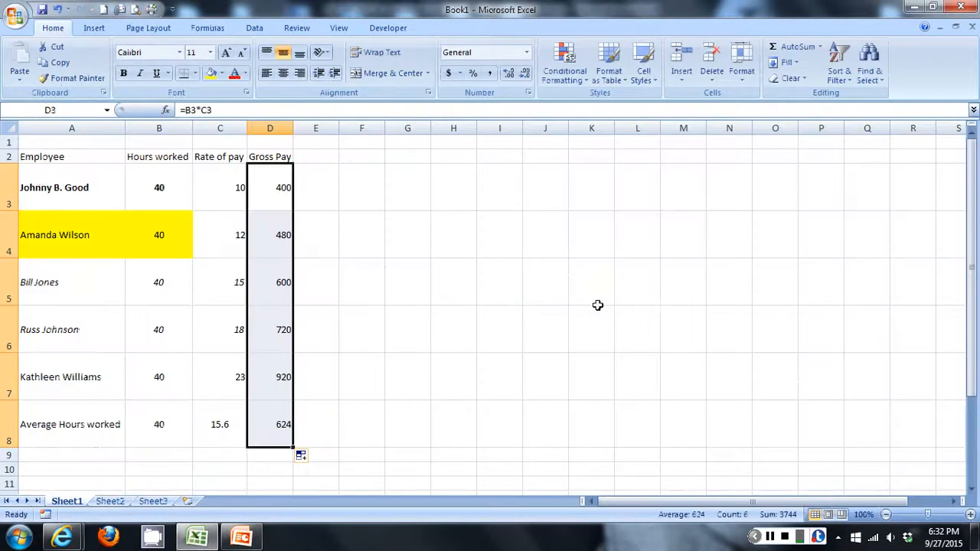
{"action": "left_click", "coordinate": [270, 201]}
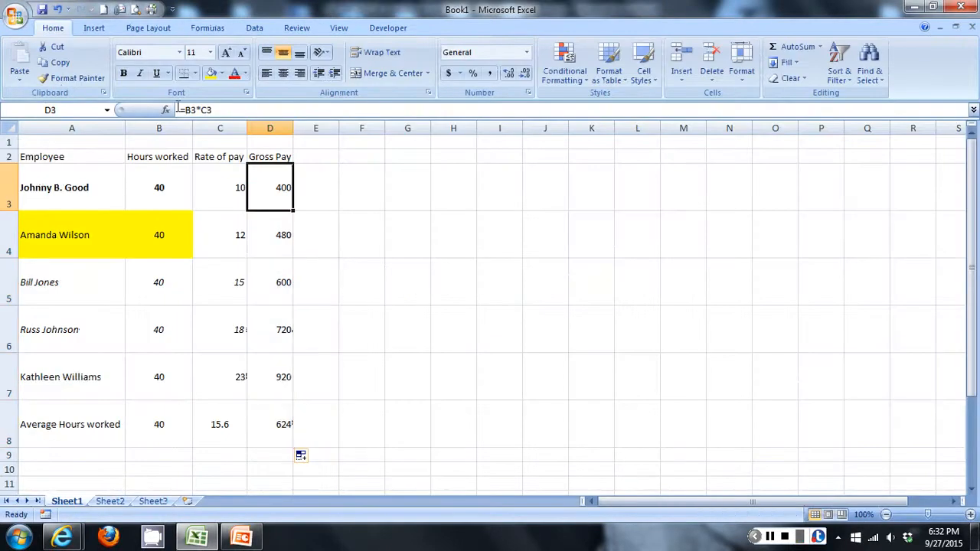
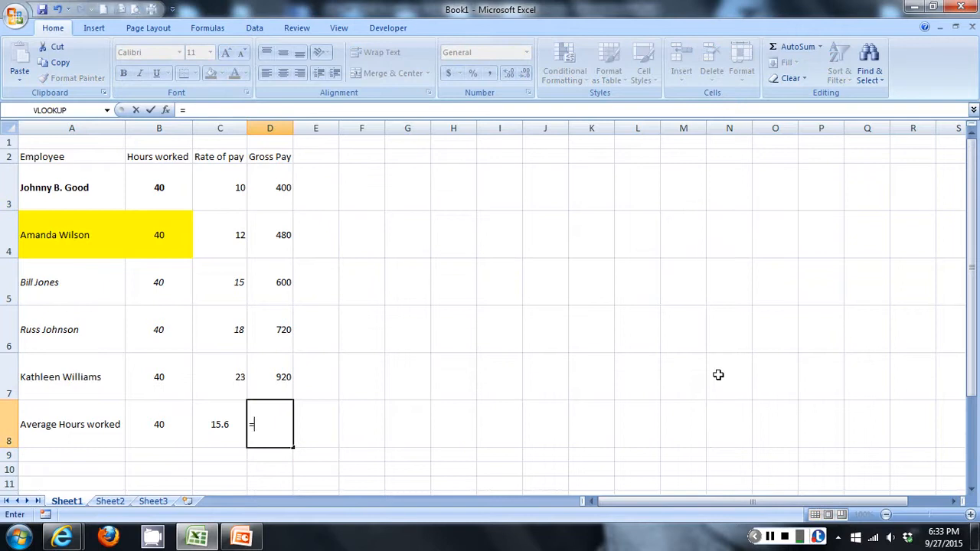
Enter the formula =SUM(D3:D7) in cell D8 to total the Gross Pay values.
{"action": "type", "text": "sum"}
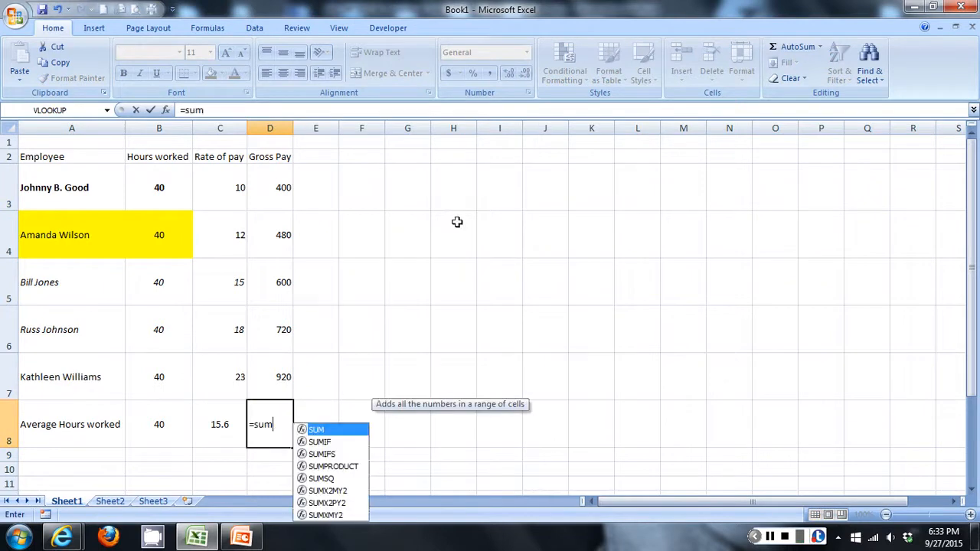
{"action": "type", "text": "("}
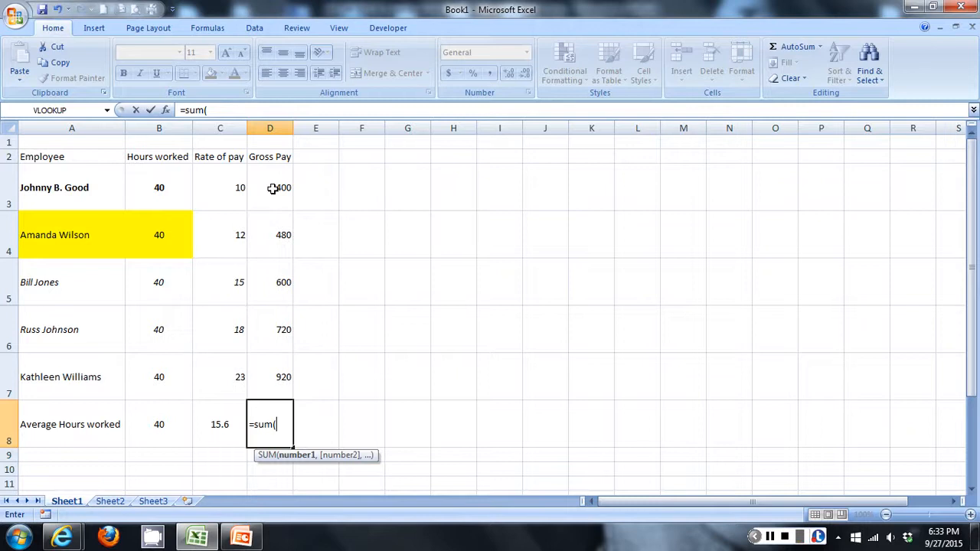
{"action": "left_click_drag", "start_coordinate": [272, 190], "coordinate": [279, 373]}
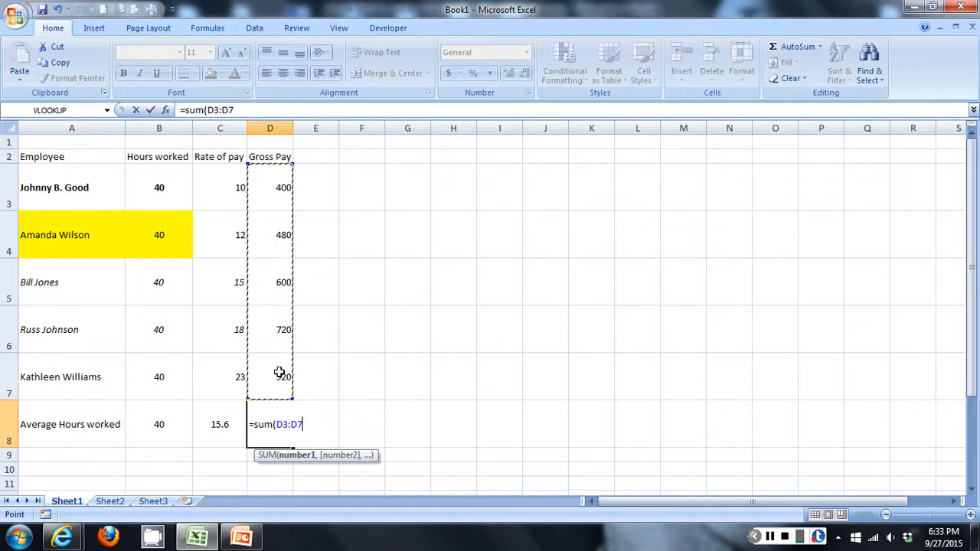
{"action": "type", "text": ")"}
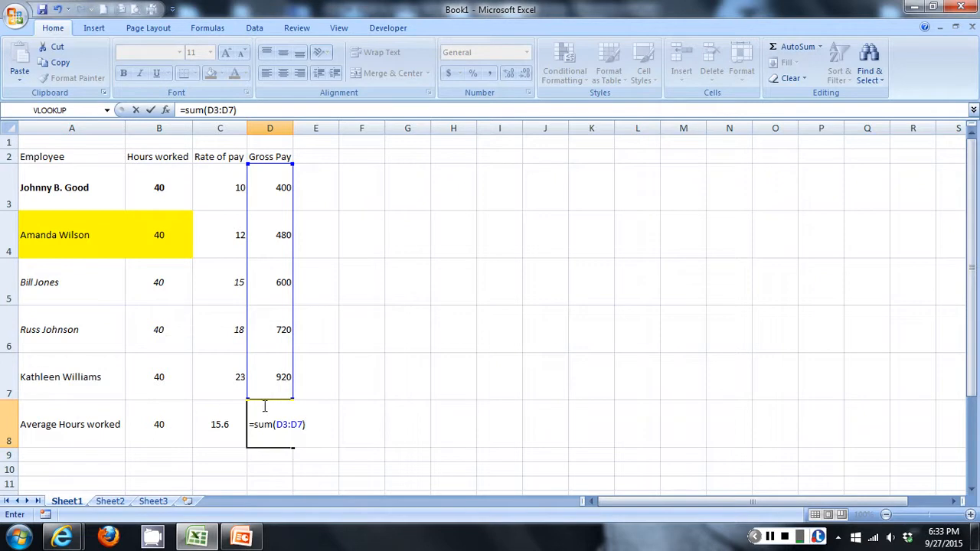
{"action": "key", "text": "Return"}
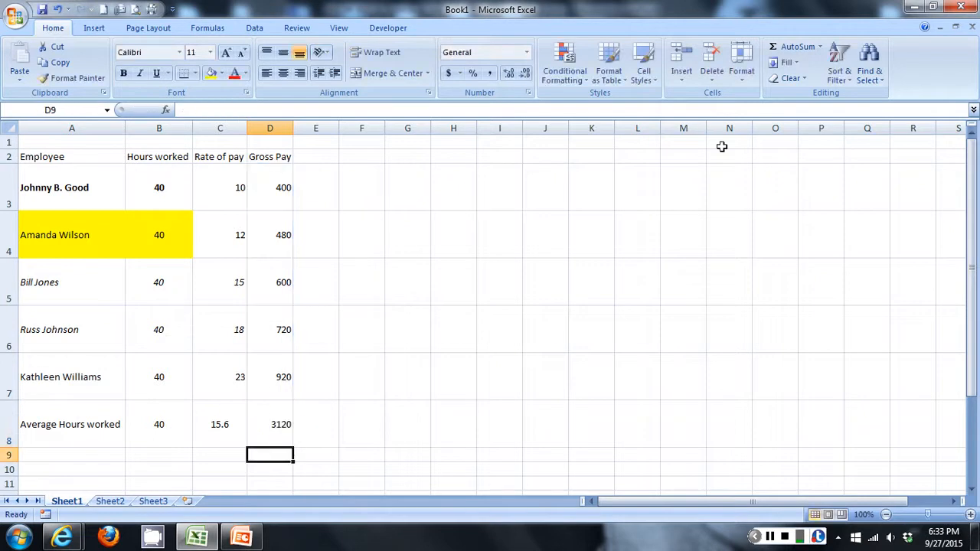
Inspect the SUM formula in D8, highlighting its D3:D7 argument.
{"action": "left_click", "coordinate": [271, 429]}
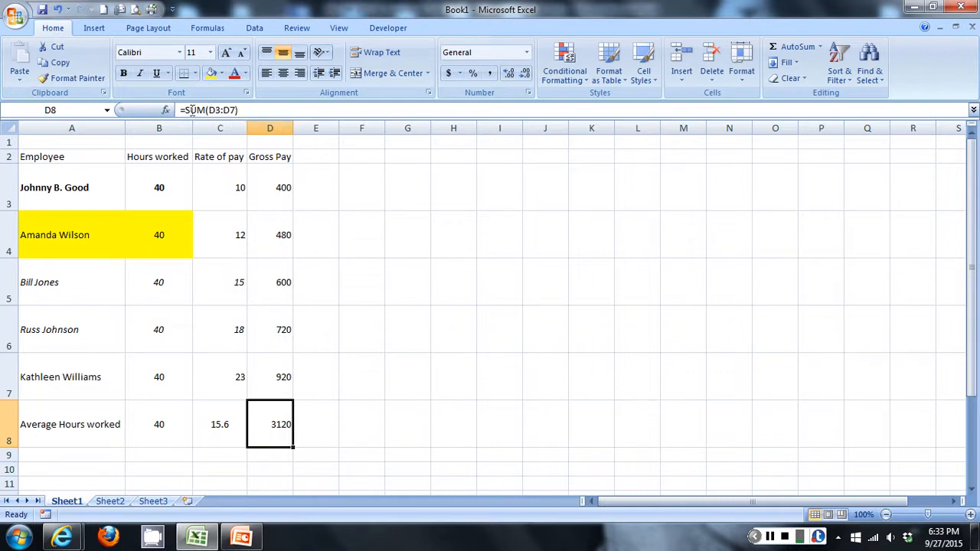
{"action": "left_click", "coordinate": [238, 110]}
{"action": "left_click_drag", "start_coordinate": [237, 111], "coordinate": [209, 111]}
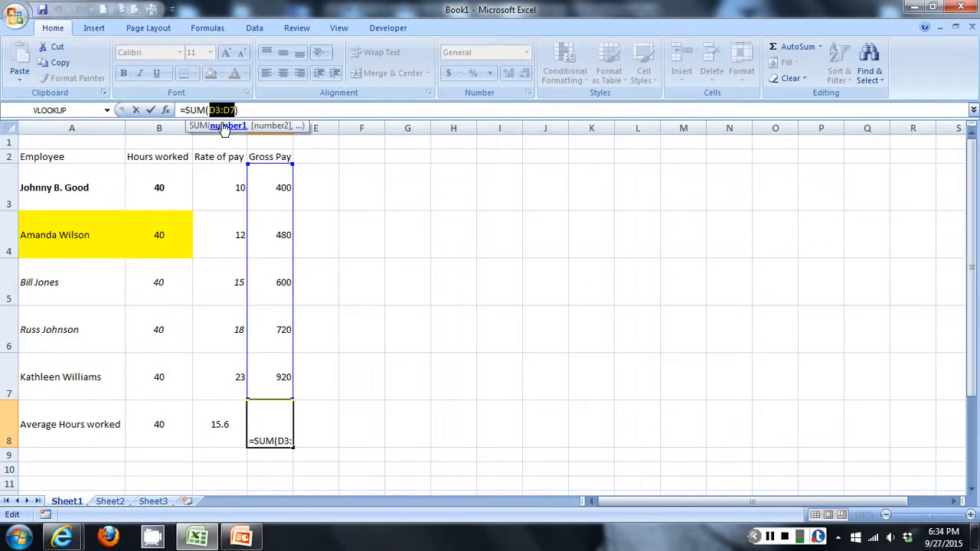
{"action": "key", "text": "Return"}
Compare the argument definition on the Using AutoSum slide in PowerPoint with the SUM formula in D8 in Excel.
{"action": "key", "text": "alt+Tab"}
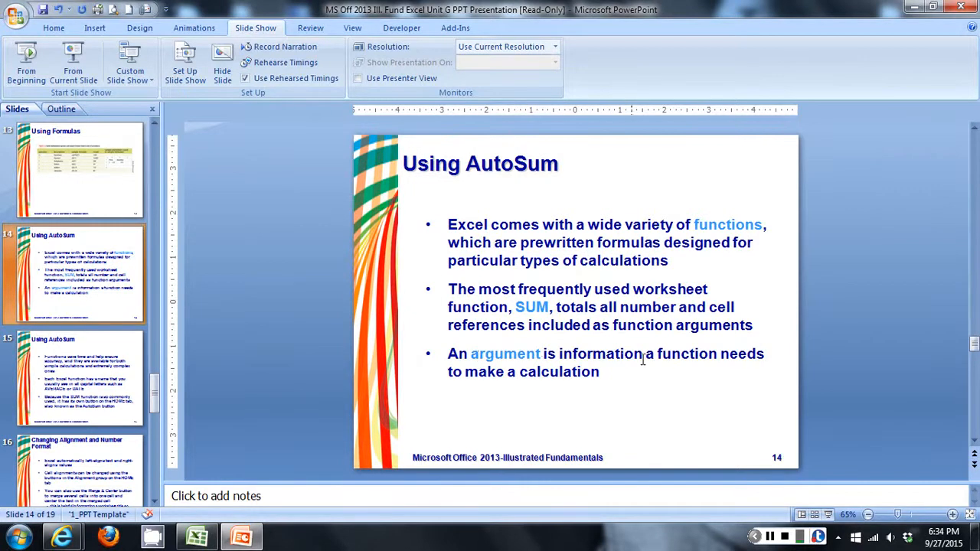
{"action": "key", "text": "alt+Tab"}
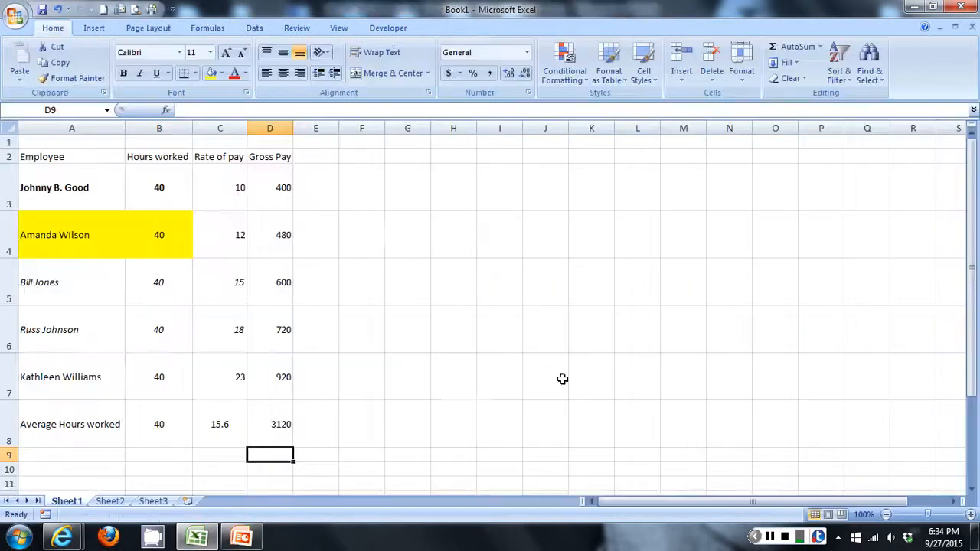
{"action": "left_click", "coordinate": [257, 410]}
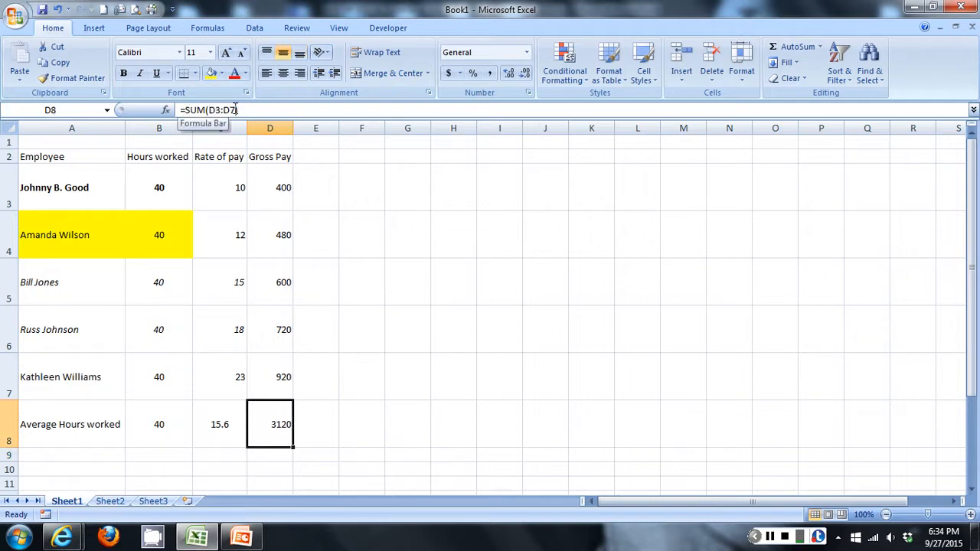
{"action": "key", "text": "alt+Tab"}
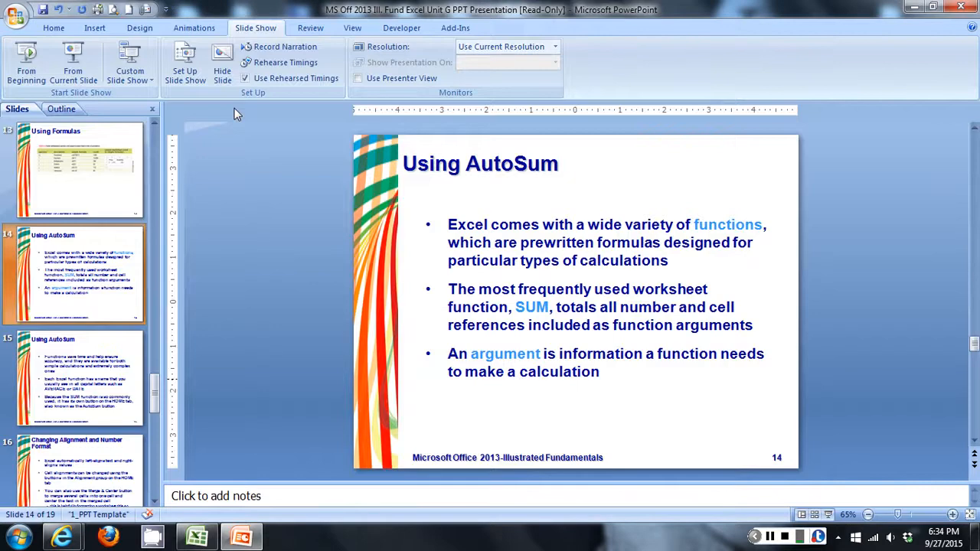
{"action": "key", "text": "alt+Tab"}
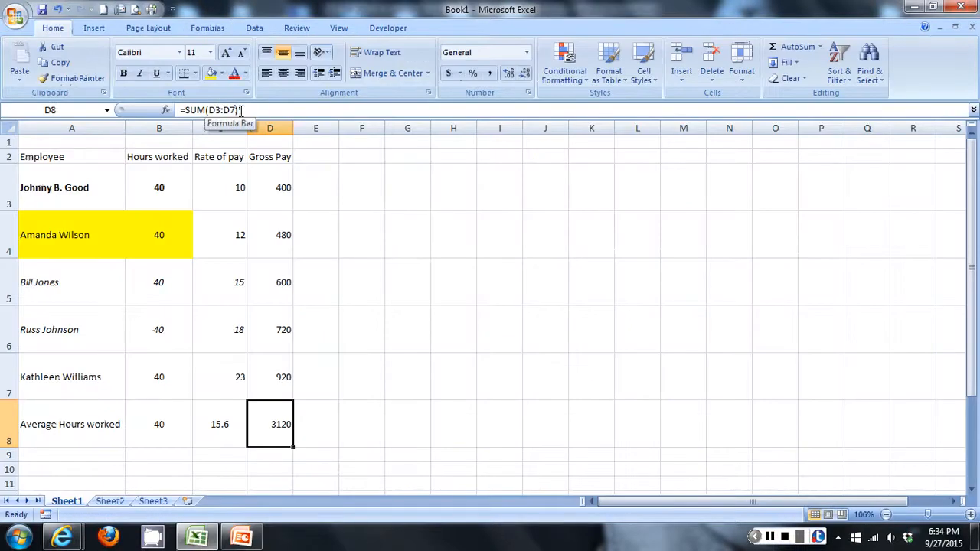
Read the Using AutoSum slide 15 in PowerPoint, and review the functions offered under AutoSum in Excel.
{"action": "key", "text": "alt+Tab"}
{"action": "left_click", "coordinate": [93, 388]}
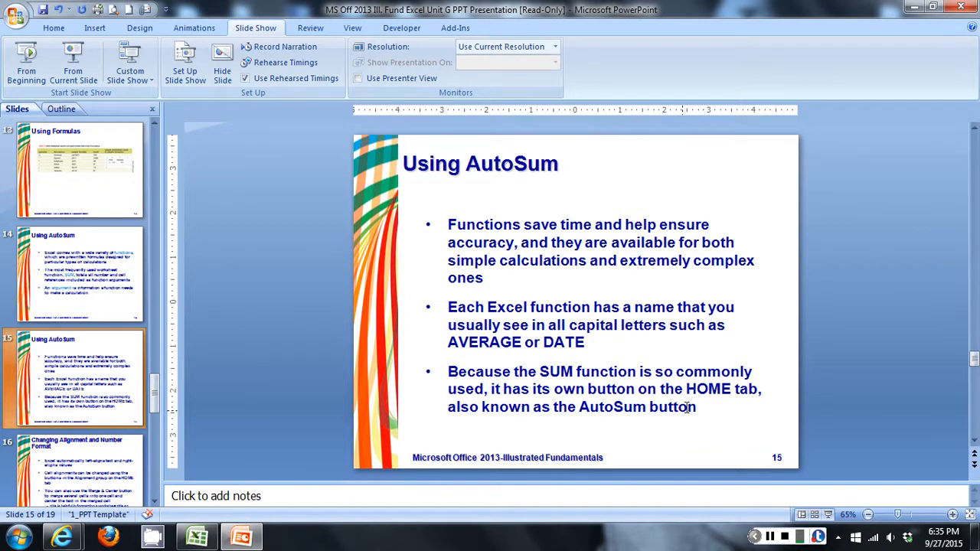
{"action": "key", "text": "alt+Tab"}
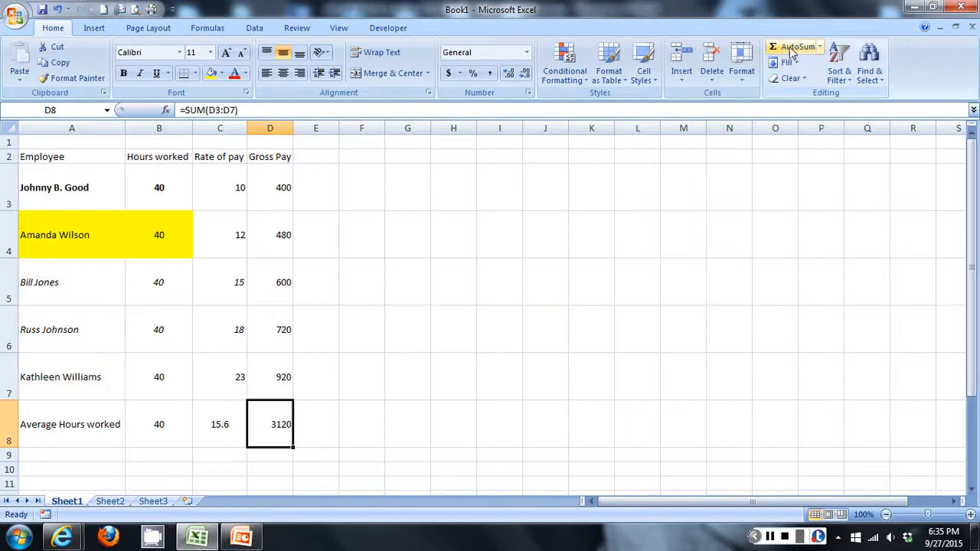
{"action": "left_click", "coordinate": [819, 47]}
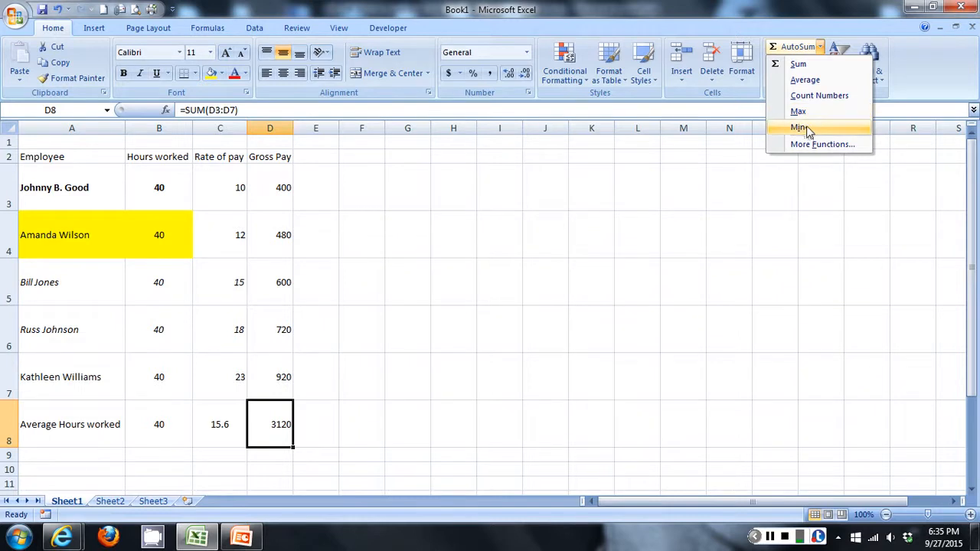
{"action": "left_click", "coordinate": [319, 406]}
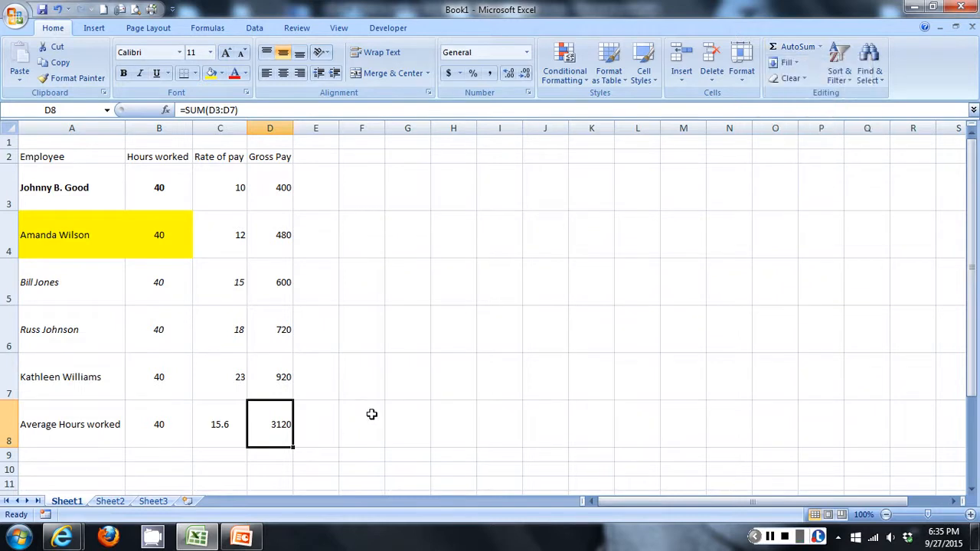
Enter the formula =MAX(D3:D7) in cell G8 to find the highest Gross Pay.
{"action": "left_click", "coordinate": [405, 424]}
{"action": "type", "text": "="}
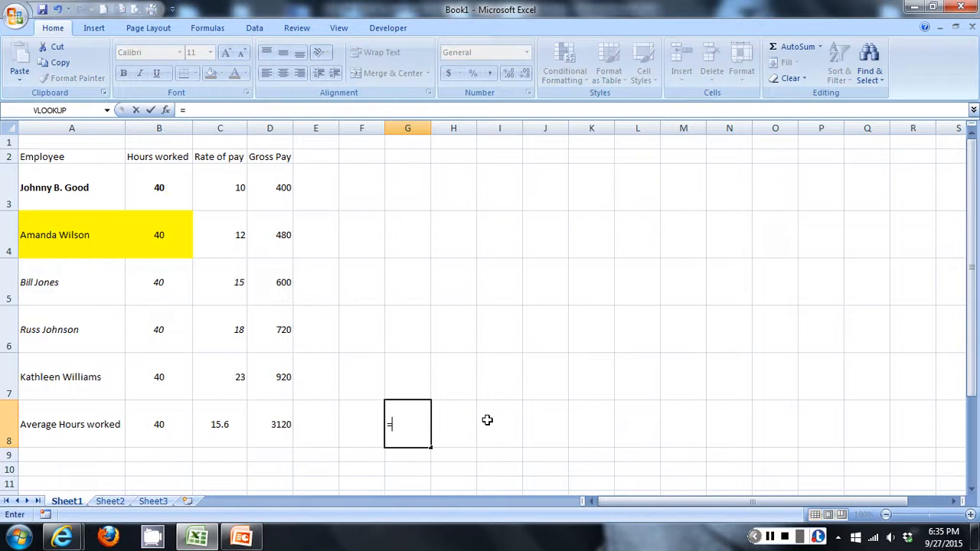
{"action": "type", "text": "ma"}
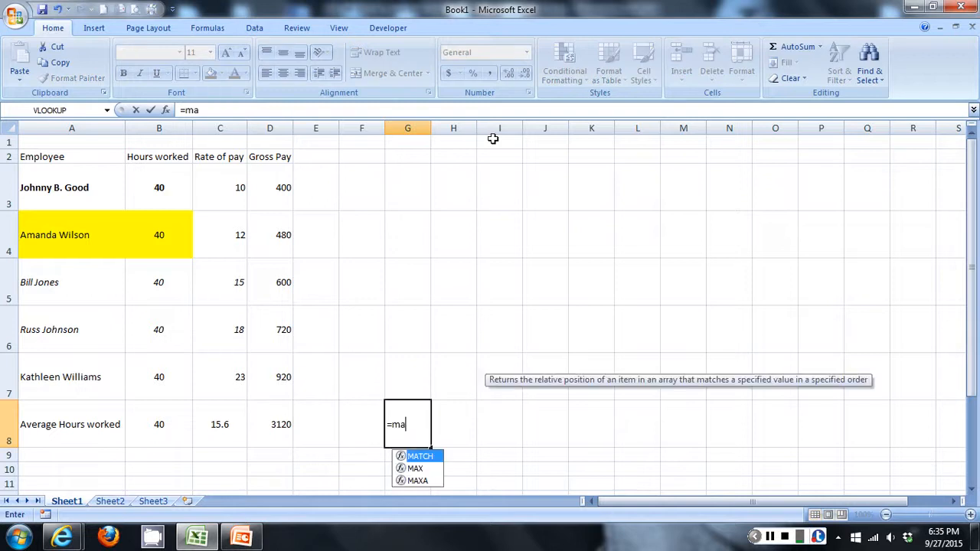
{"action": "type", "text": "x("}
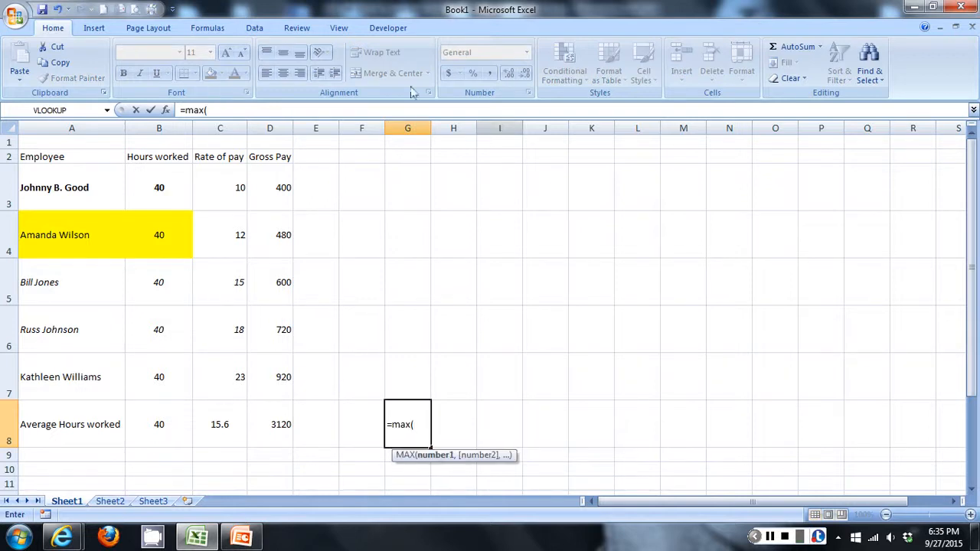
{"action": "left_click", "coordinate": [281, 182]}
{"action": "left_click_drag", "start_coordinate": [282, 182], "coordinate": [278, 373]}
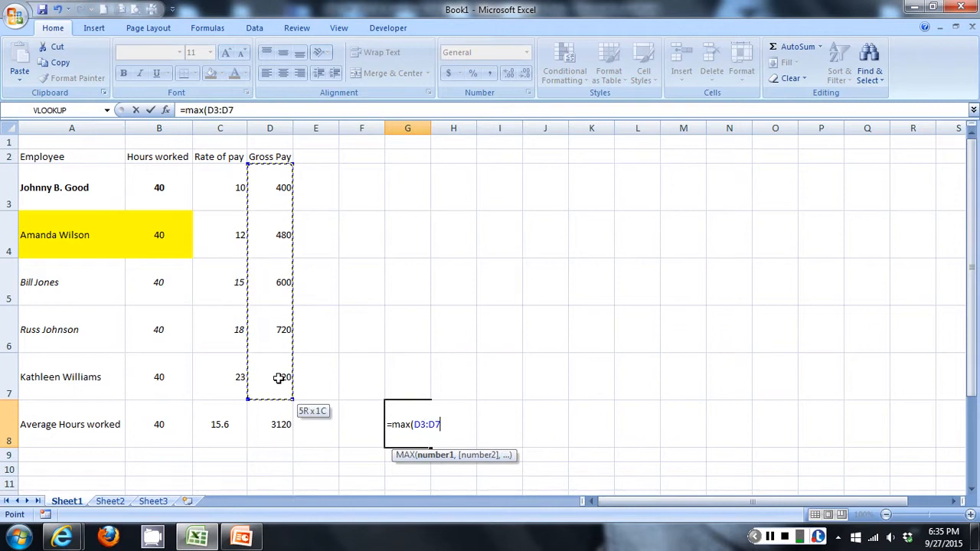
{"action": "type", "text": ")"}
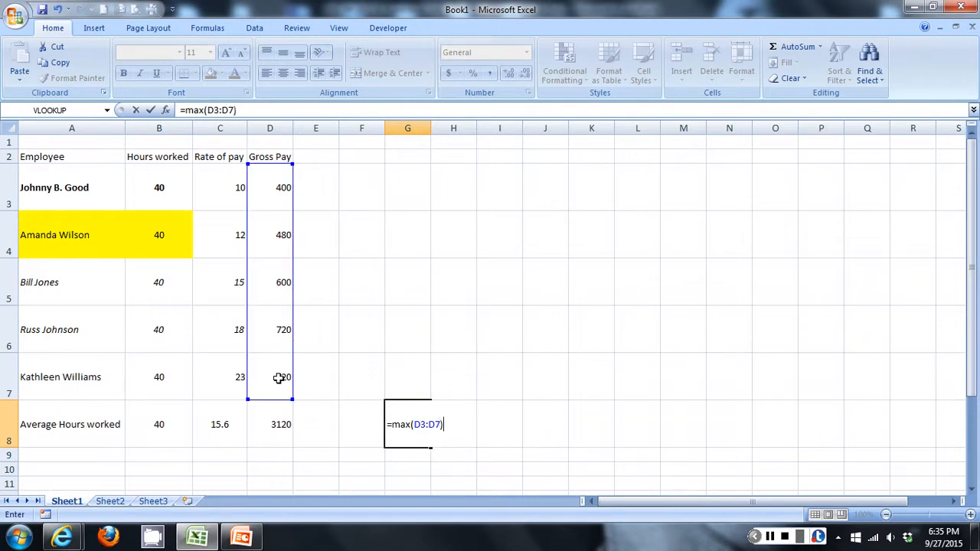
{"action": "key", "text": "Return"}
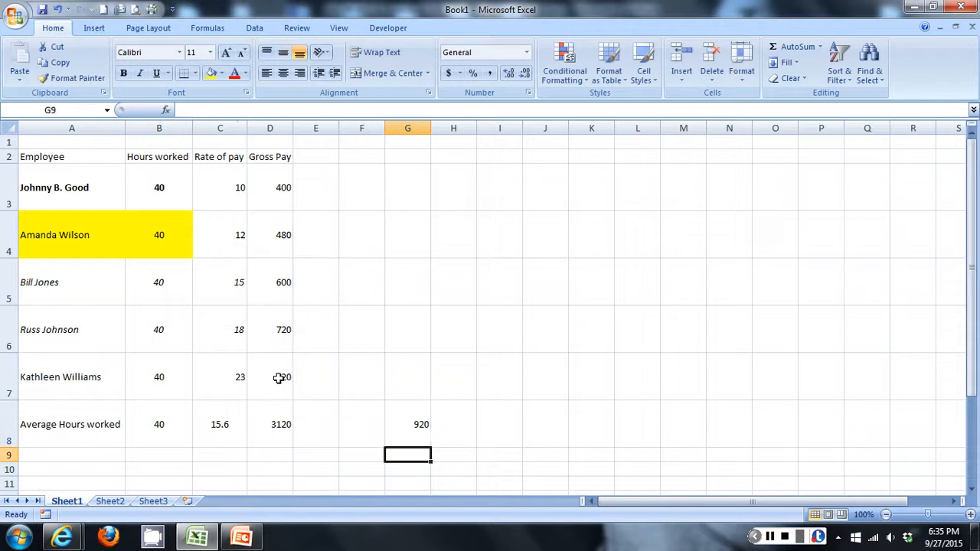
Check the MAX formula in G8 against the Gross Pay values by highlighting D3 to D7.
{"action": "key", "text": "Up"}
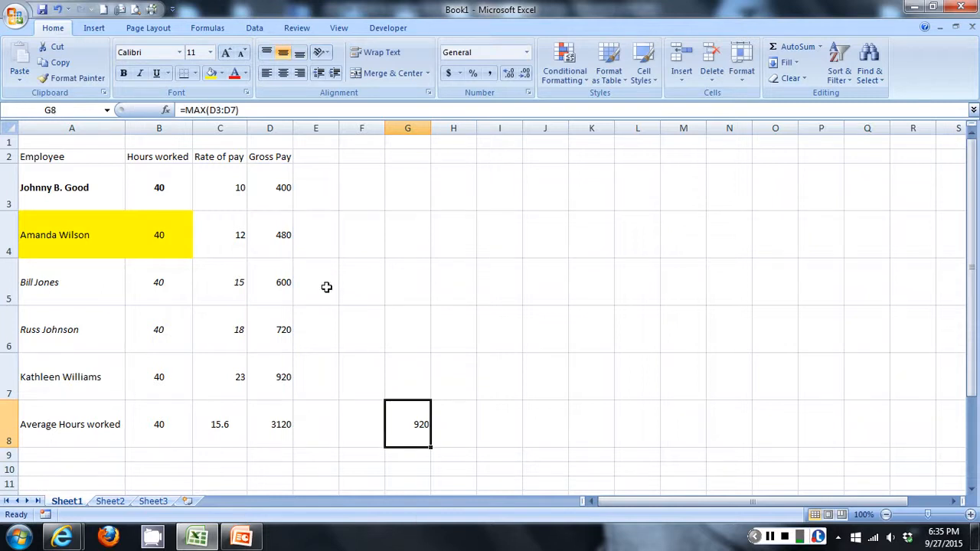
{"action": "left_click", "coordinate": [274, 206]}
{"action": "left_click_drag", "start_coordinate": [274, 218], "coordinate": [276, 374]}
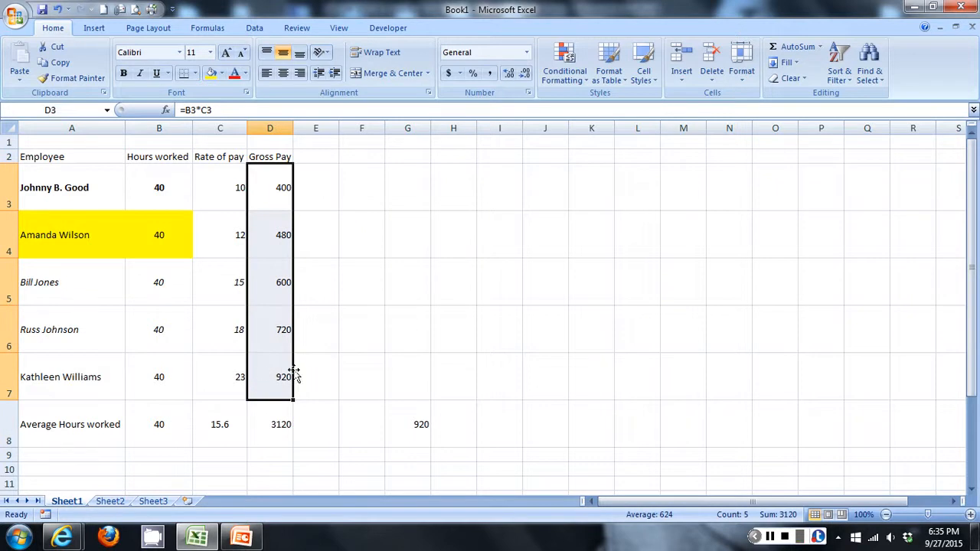
Enter the formula =MIN(D3:D7) in cell H8 to find the lowest Gross Pay.
{"action": "left_click", "coordinate": [468, 435]}
{"action": "type", "text": "=min("}
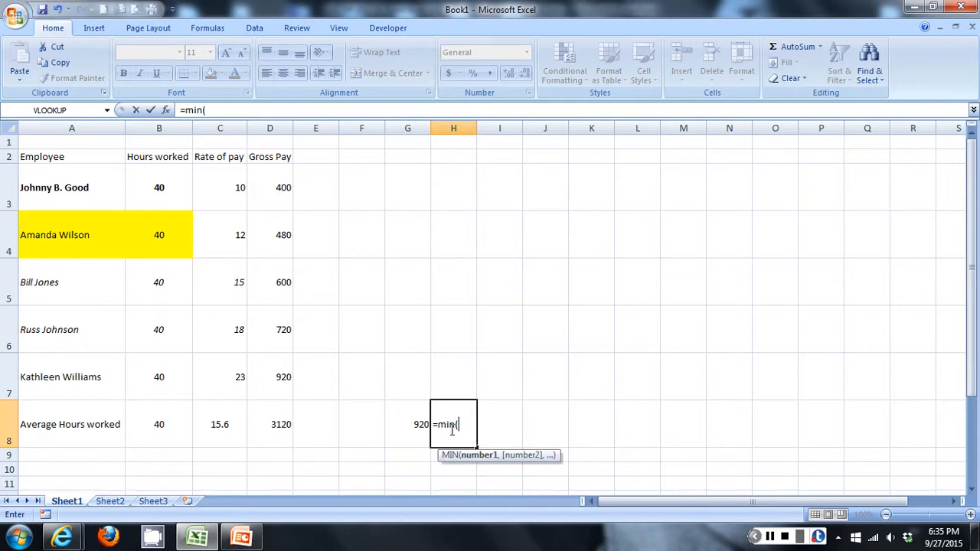
{"action": "left_click_drag", "start_coordinate": [275, 186], "coordinate": [280, 381]}
{"action": "type", "text": ")"}
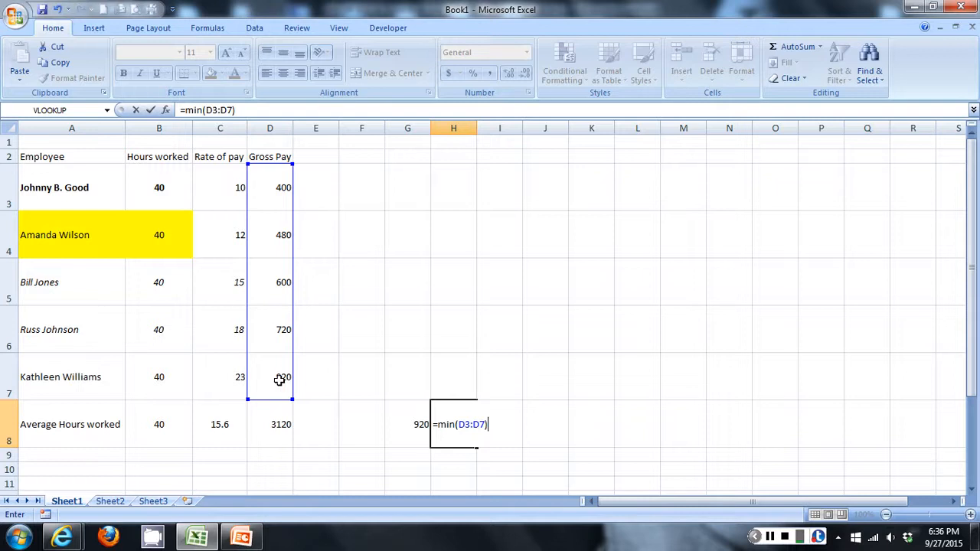
{"action": "key", "text": "Return"}
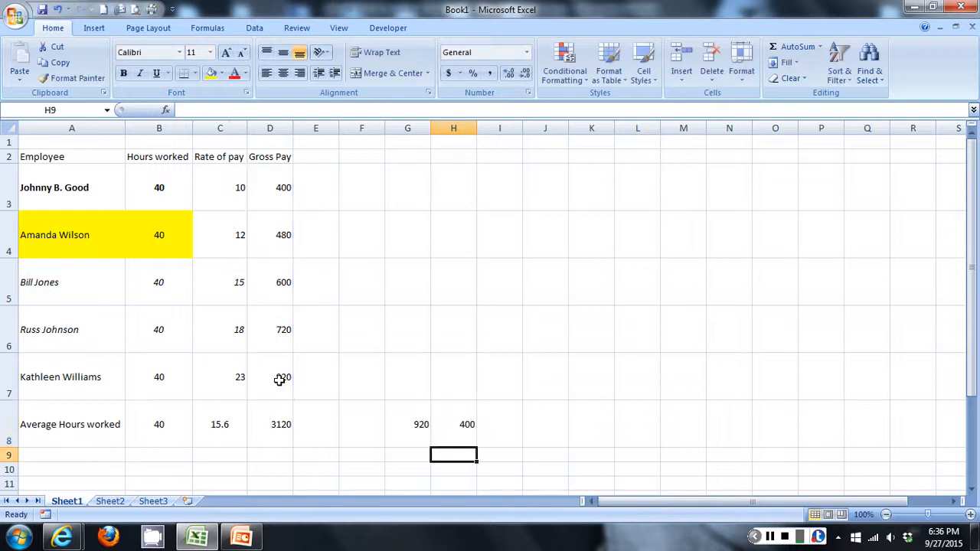
Check the MIN formula in H8 against the Gross Pay values in D3 to D7, ending on D3.
{"action": "left_click", "coordinate": [468, 422]}
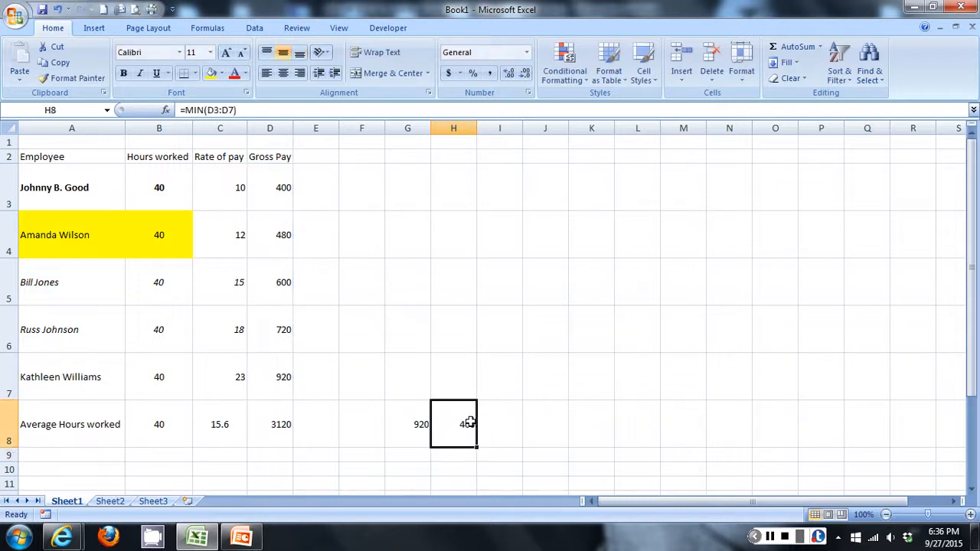
{"action": "left_click_drag", "start_coordinate": [285, 189], "coordinate": [276, 383]}
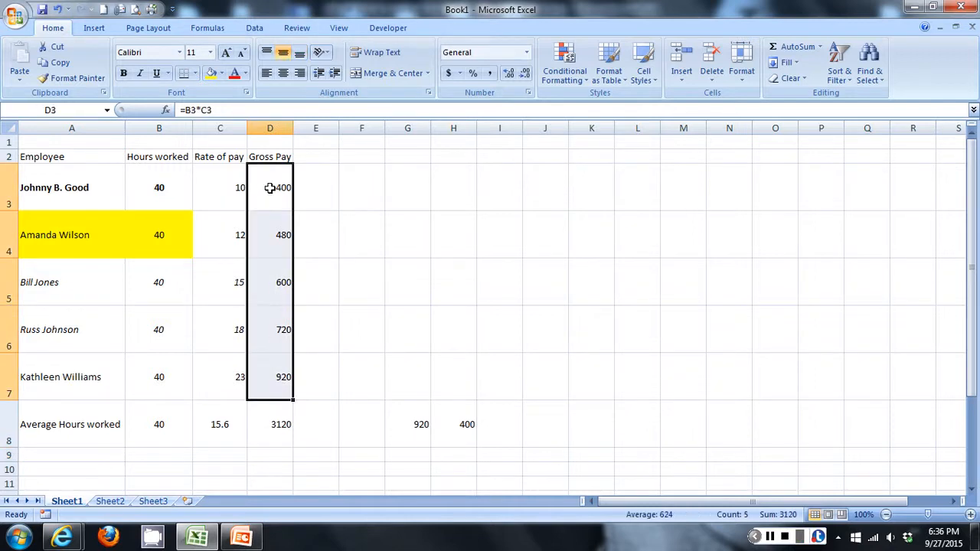
{"action": "left_click", "coordinate": [263, 190]}
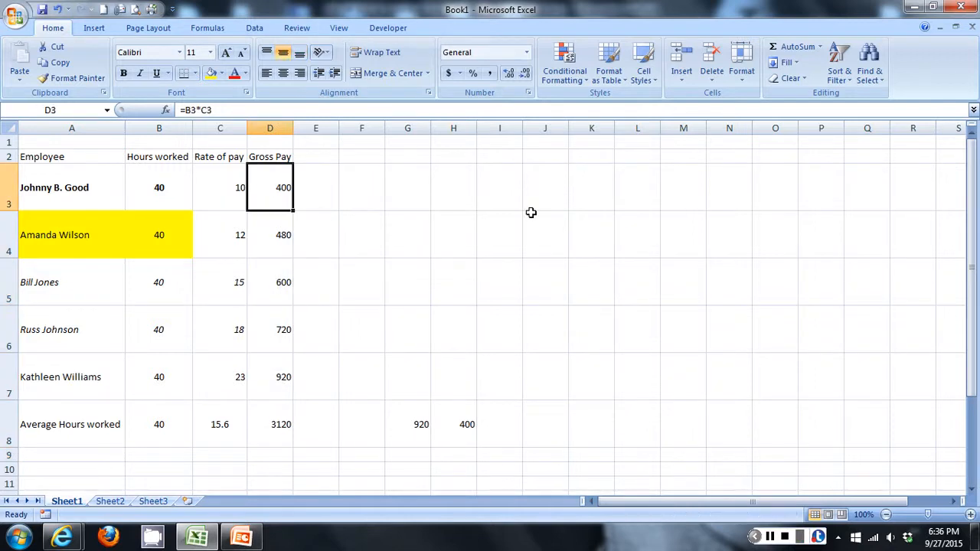
Switch to PowerPoint and read slide 16, Changing Alignment and Number Format.
{"action": "key", "text": "alt+Tab"}
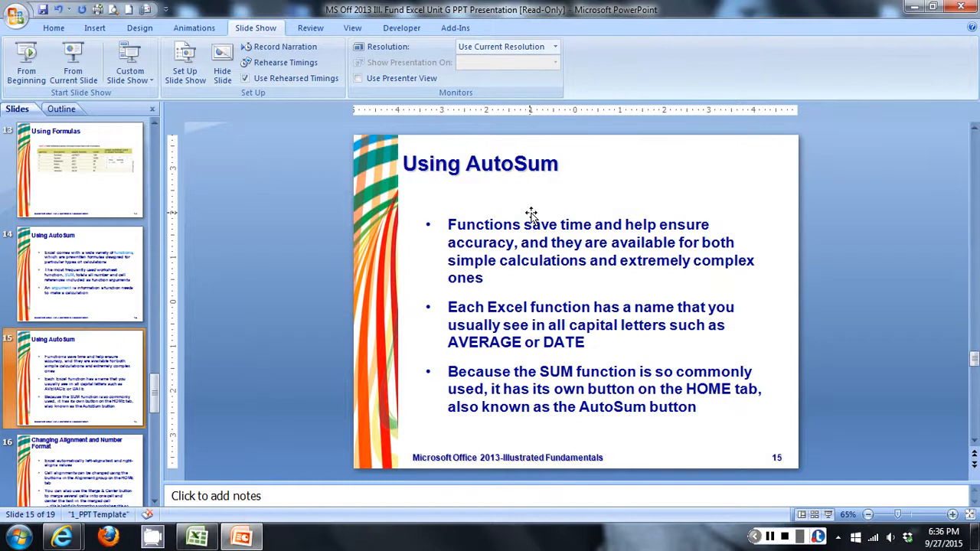
{"action": "left_click", "coordinate": [71, 465]}
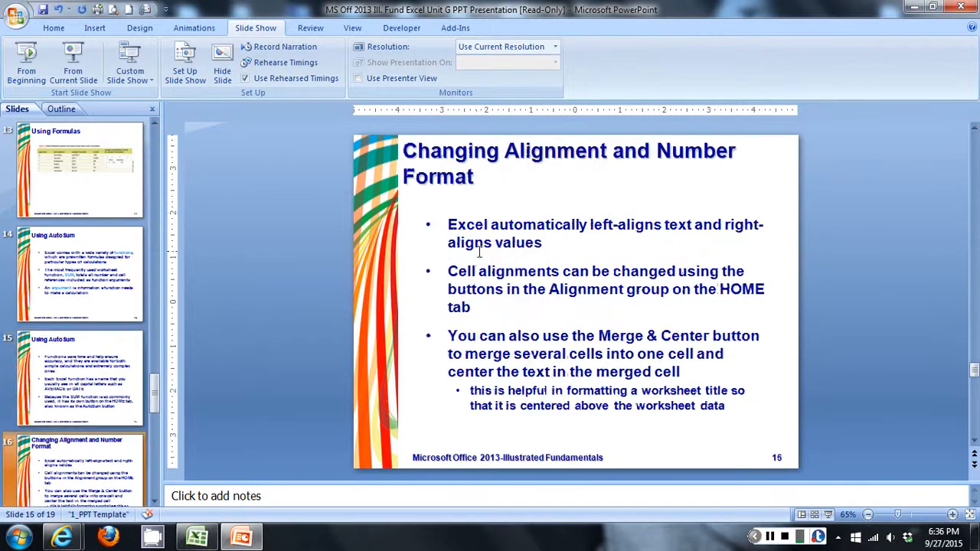
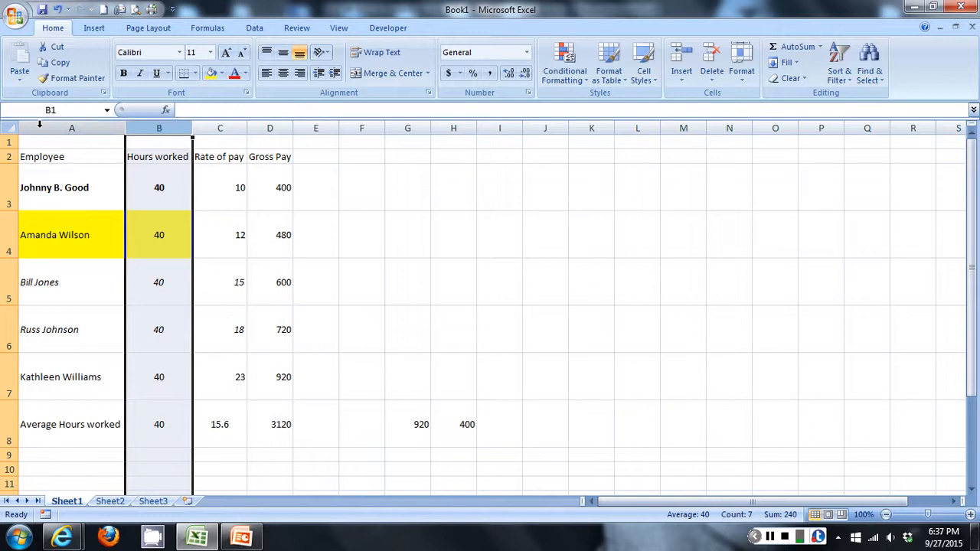
Examine the default alignment of the text labels in column A, going through the cells from A2 down to A8.
{"action": "left_click", "coordinate": [38, 127]}
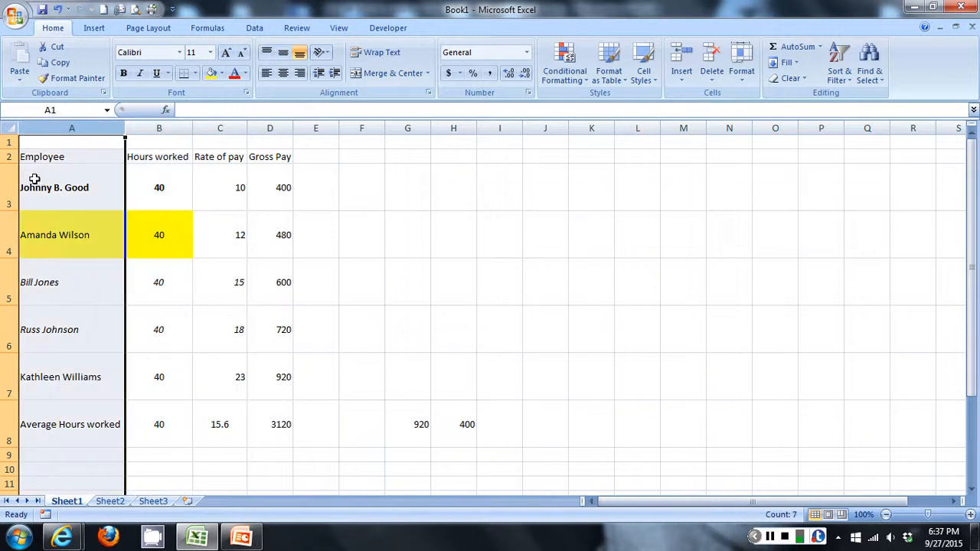
{"action": "left_click", "coordinate": [46, 158]}
{"action": "left_click", "coordinate": [51, 174]}
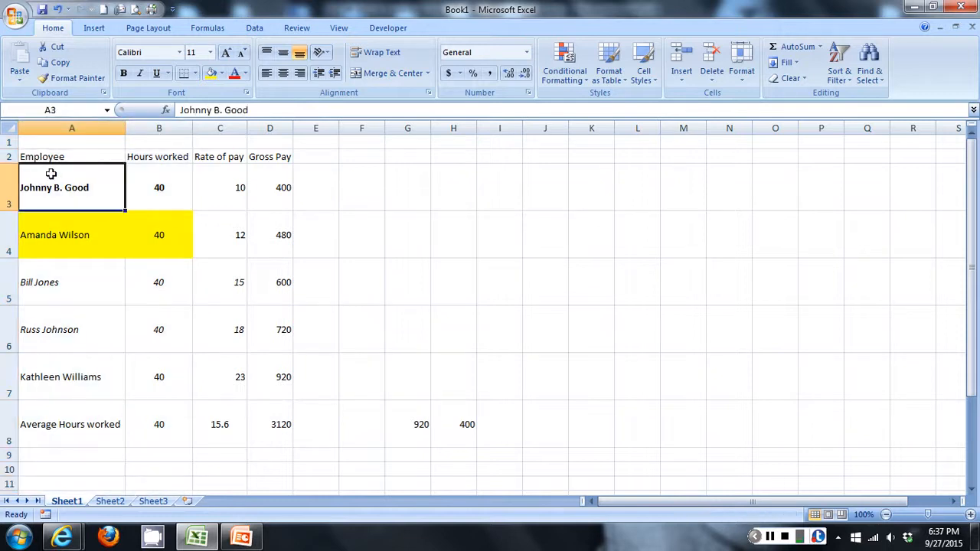
{"action": "left_click", "coordinate": [45, 230]}
{"action": "left_click", "coordinate": [45, 276]}
{"action": "left_click", "coordinate": [47, 329]}
{"action": "left_click", "coordinate": [50, 384]}
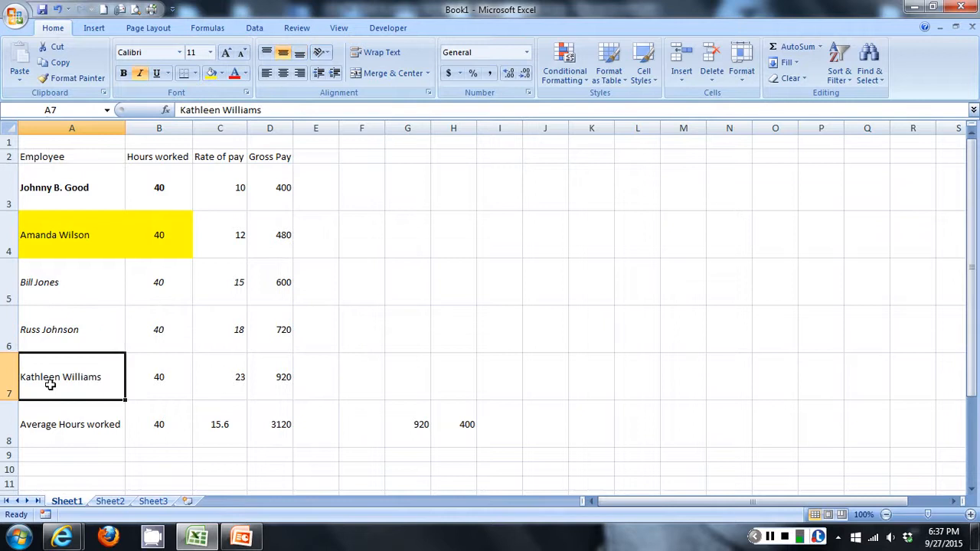
{"action": "double_click", "coordinate": [51, 424]}
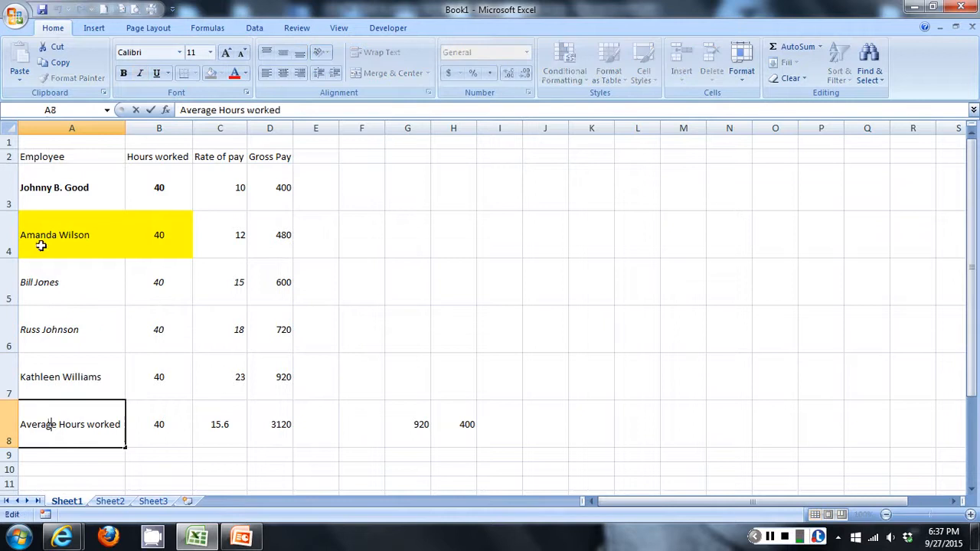
Examine the alignment of the Rate of pay values in column C and compare it with columns A and B.
{"action": "left_click", "coordinate": [224, 156]}
{"action": "left_click", "coordinate": [227, 128]}
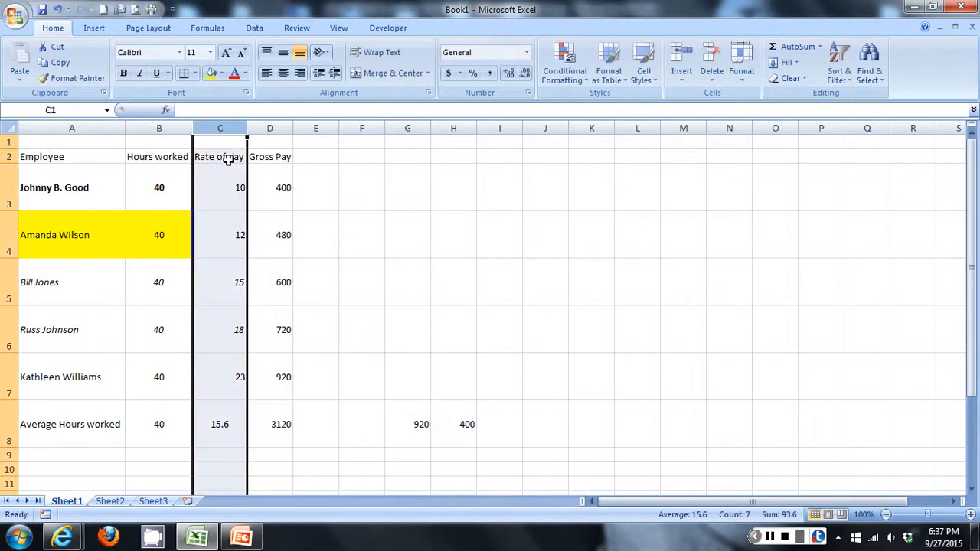
{"action": "double_click", "coordinate": [226, 234]}
{"action": "key", "text": "Return"}
{"action": "key", "text": "Return"}
{"action": "key", "text": "Return"}
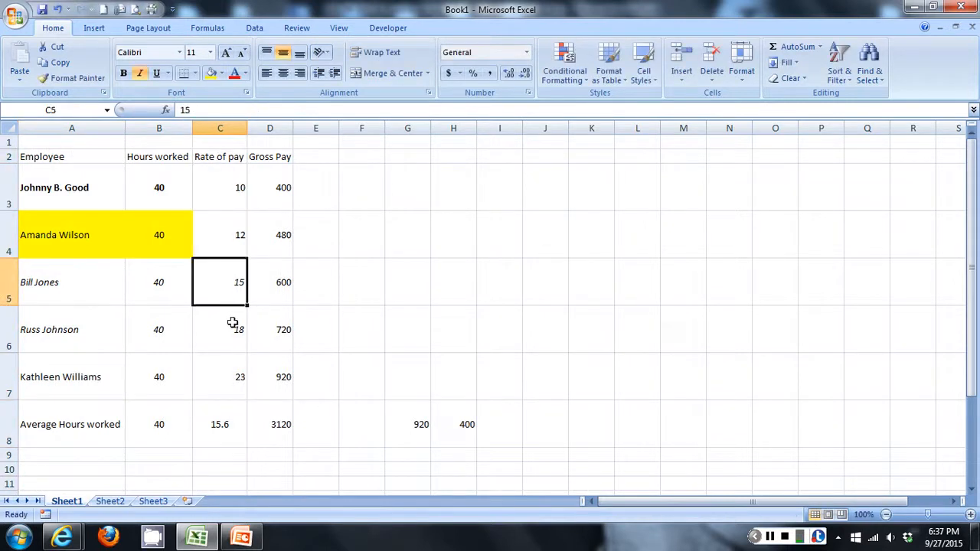
{"action": "left_click", "coordinate": [220, 128]}
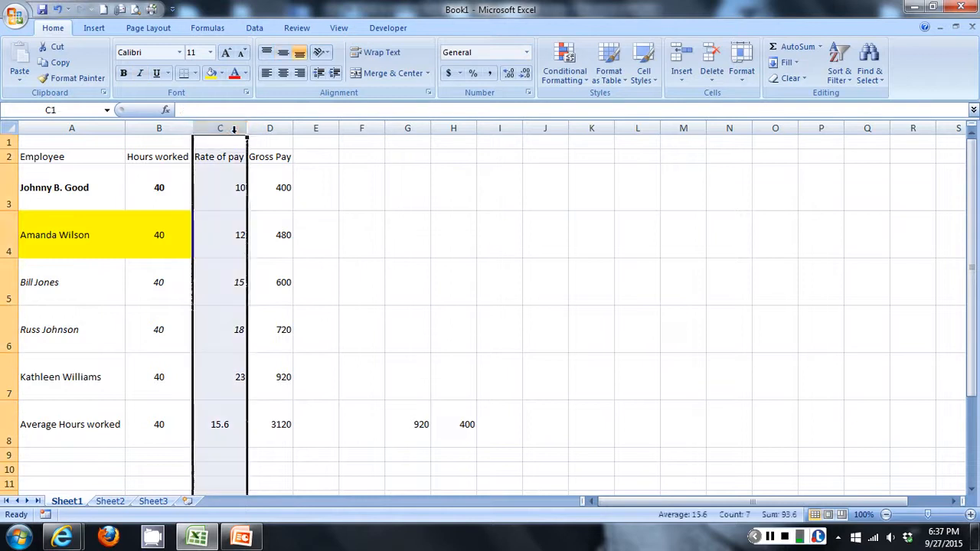
{"action": "left_click", "coordinate": [72, 128], "text": "ctrl"}
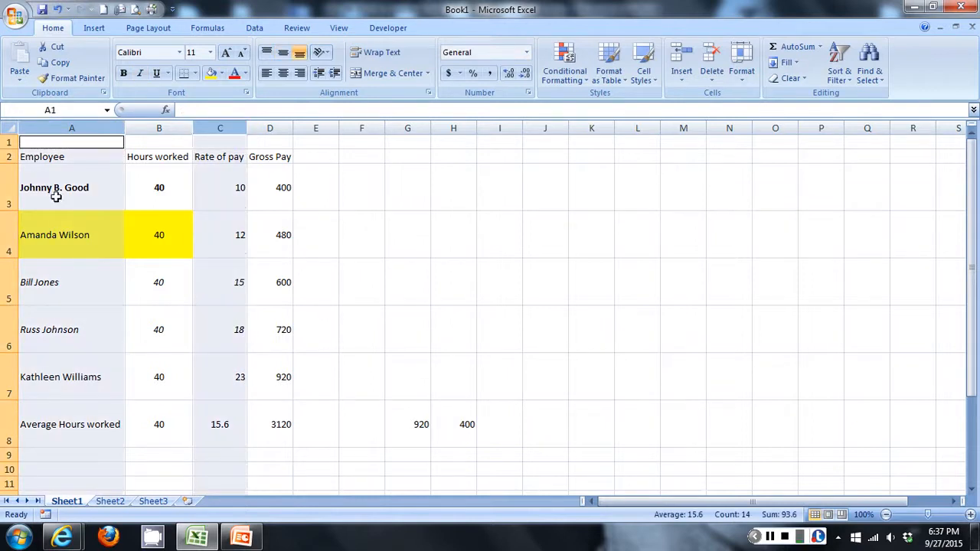
{"action": "left_click", "coordinate": [62, 128]}
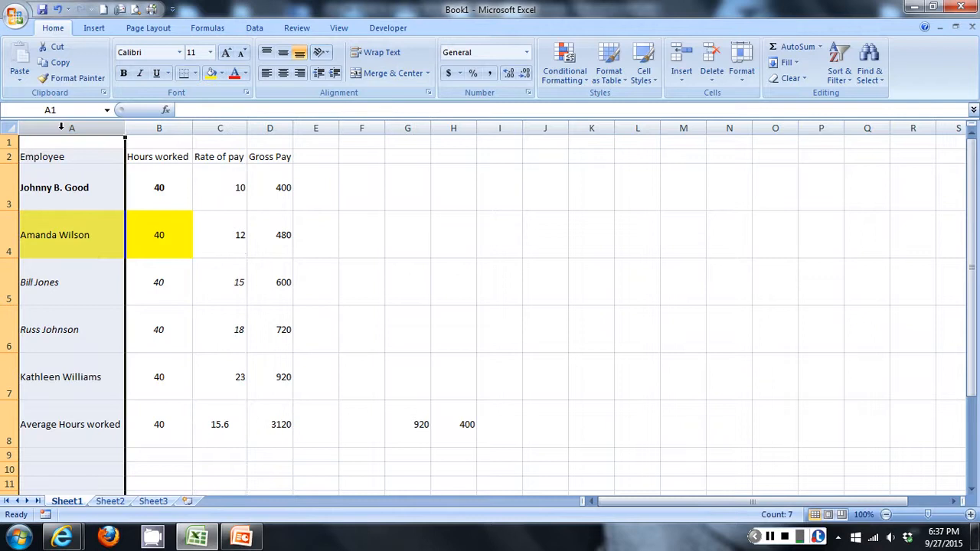
{"action": "left_click", "coordinate": [220, 128]}
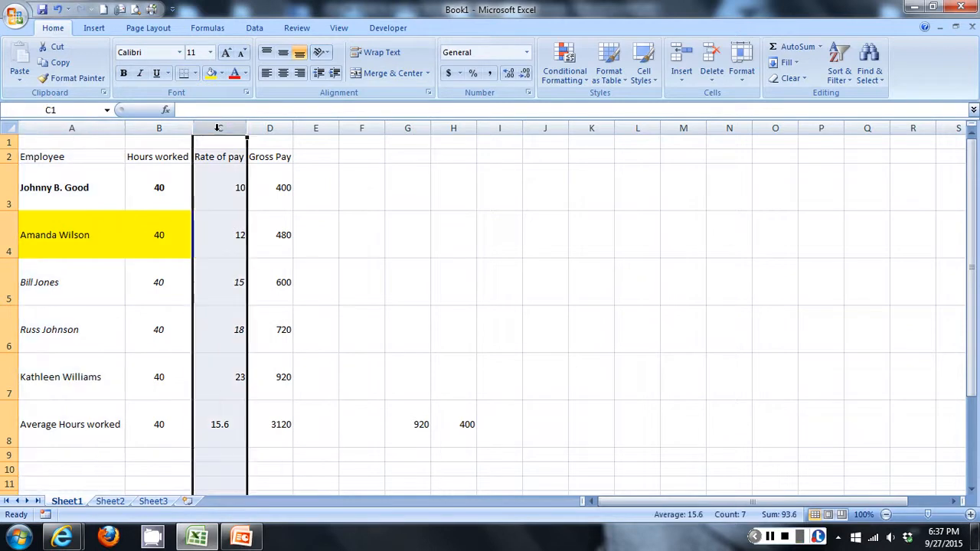
{"action": "left_click", "coordinate": [157, 128]}
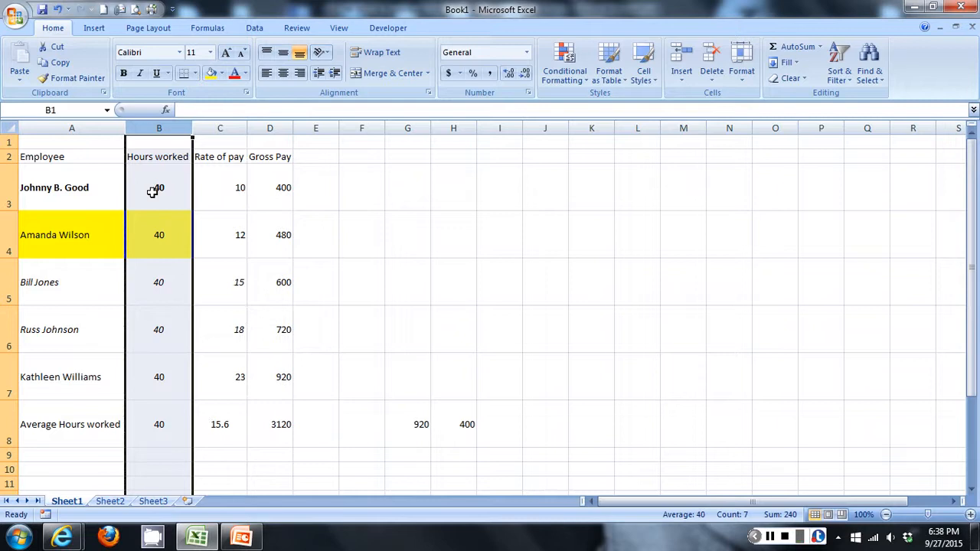
Try center alignment on the Rate of pay column C, and set the column to right-aligned.
{"action": "left_click", "coordinate": [220, 128]}
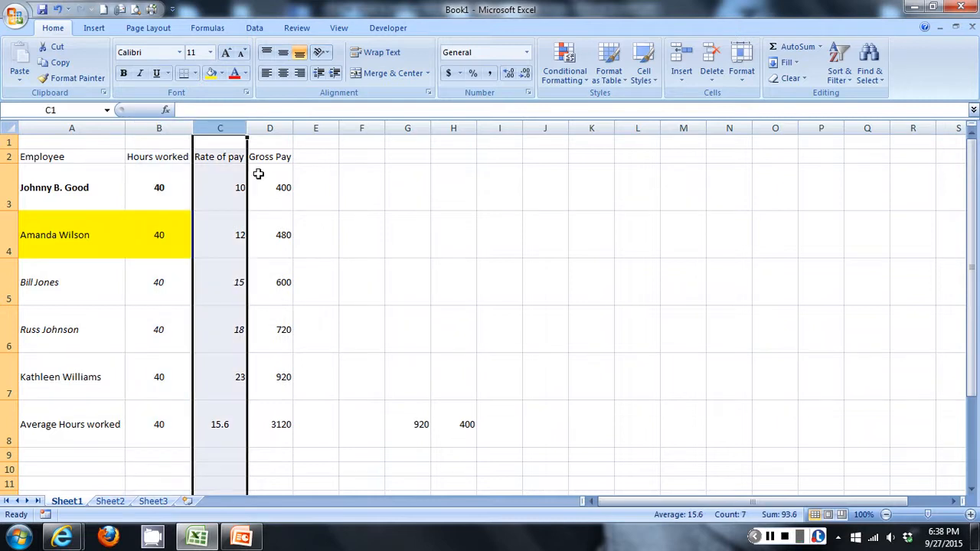
{"action": "left_click", "coordinate": [283, 73]}
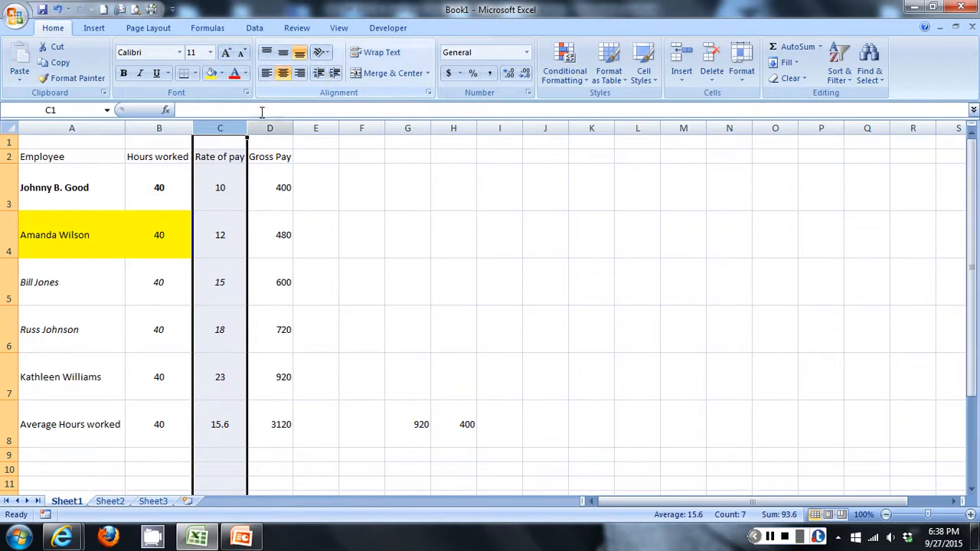
{"action": "left_click", "coordinate": [300, 74]}
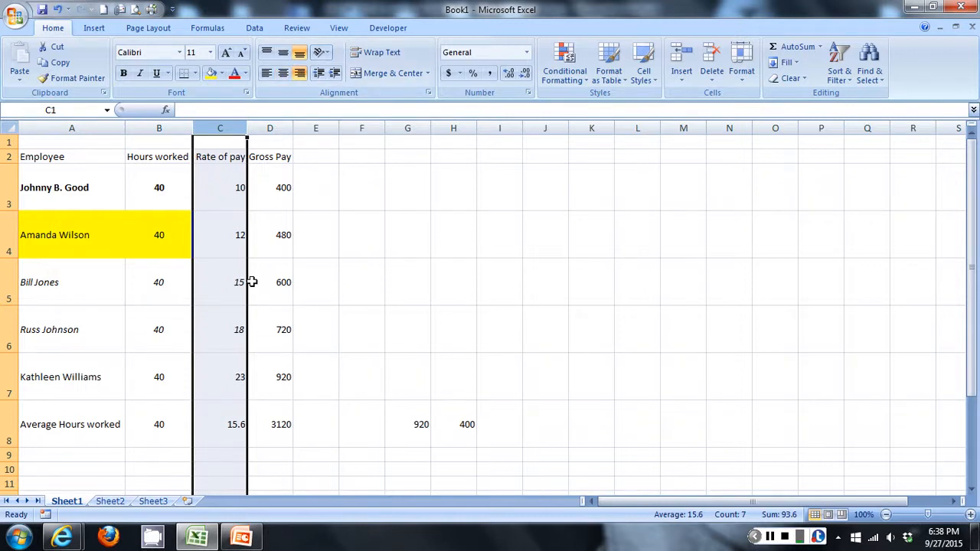
Try right alignment on the Employee column A, and set the column to left-aligned.
{"action": "left_click", "coordinate": [77, 129]}
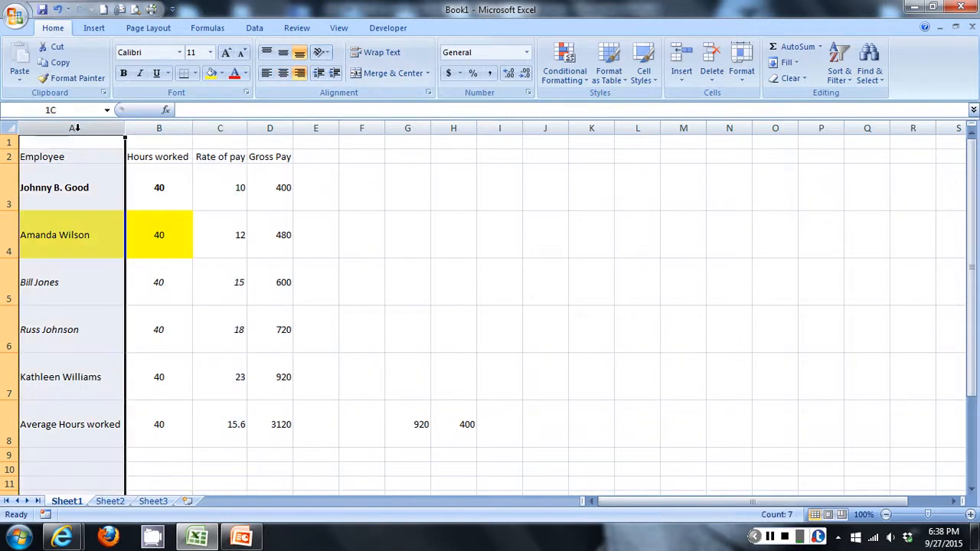
{"action": "left_click", "coordinate": [300, 74]}
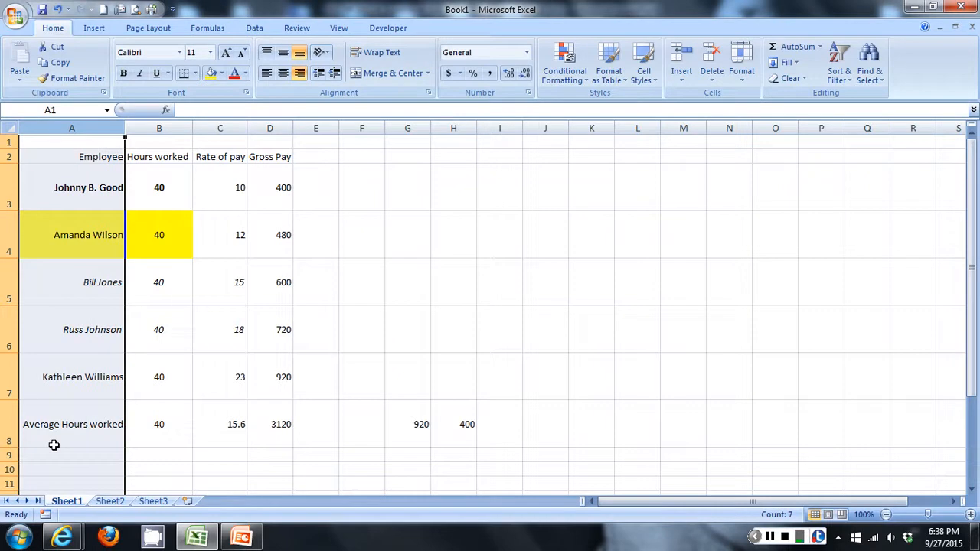
{"action": "left_click", "coordinate": [267, 73]}
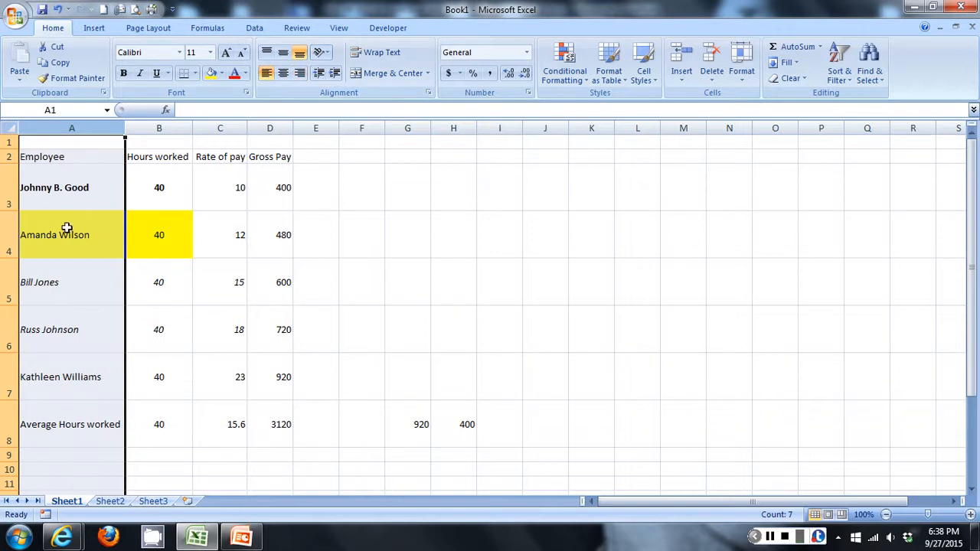
Highlight rows 3, 4, 6, 7 and 8 one at a time to examine the vertical position of their entries.
{"action": "left_click", "coordinate": [7, 190]}
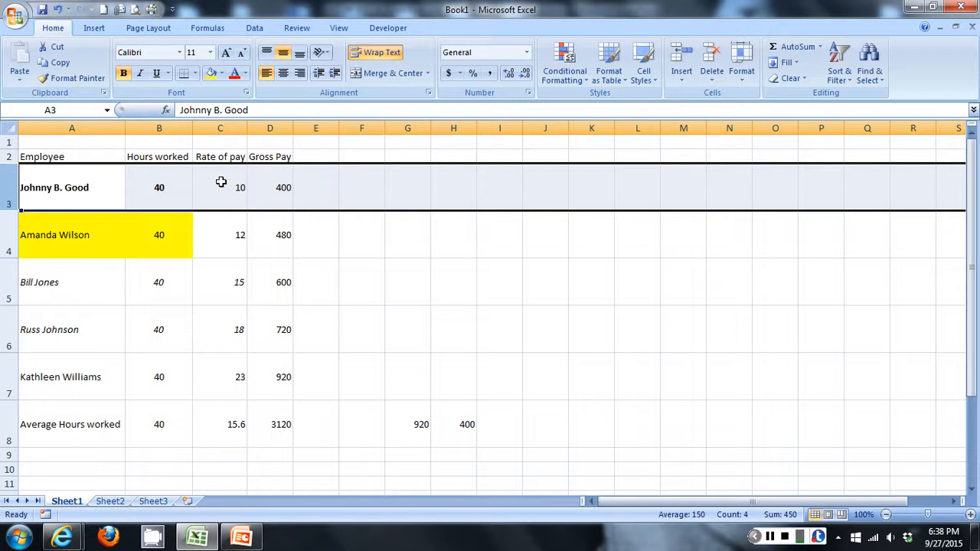
{"action": "left_click", "coordinate": [9, 235]}
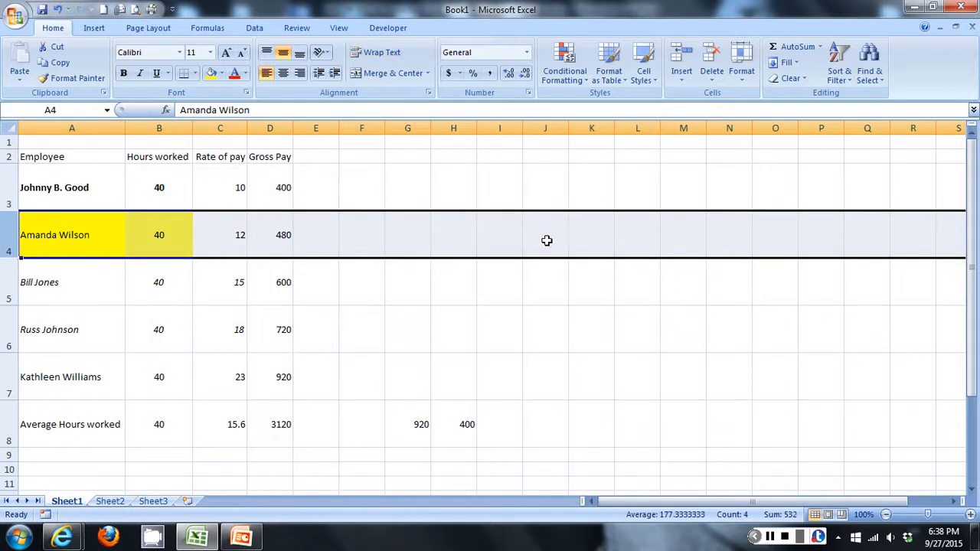
{"action": "left_click", "coordinate": [4, 334]}
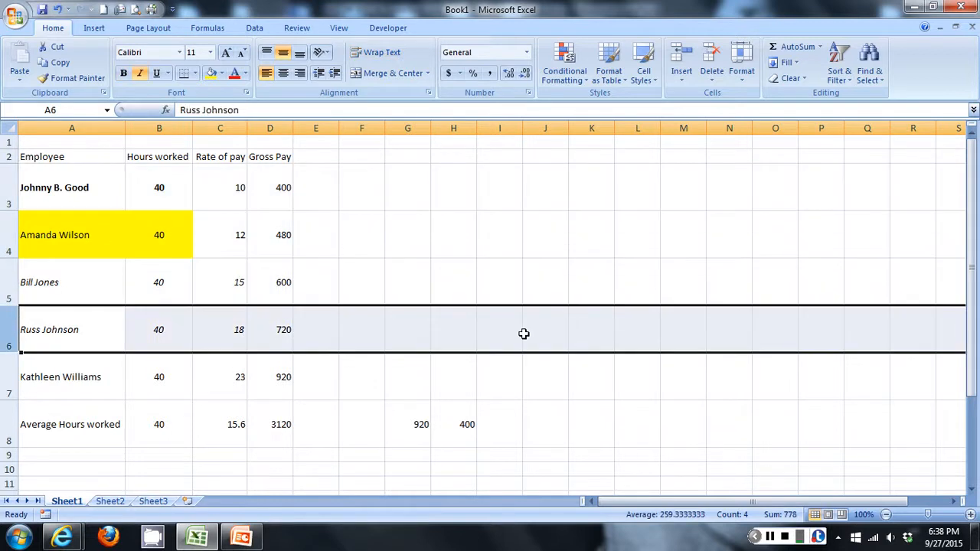
{"action": "left_click", "coordinate": [6, 375]}
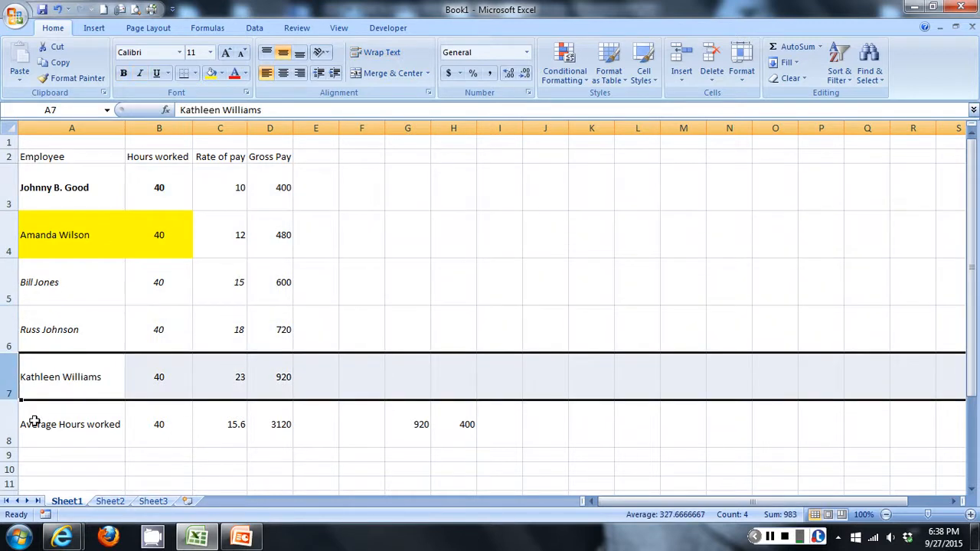
{"action": "left_click", "coordinate": [10, 426]}
Try bottom vertical alignment on rows 3 through 8, and set these rows to top alignment.
{"action": "left_click_drag", "start_coordinate": [9, 194], "coordinate": [24, 414]}
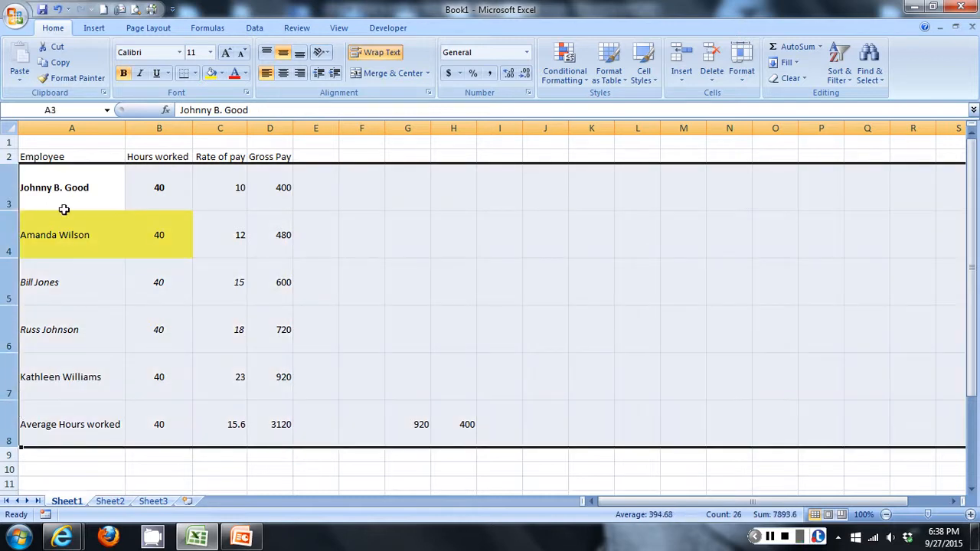
{"action": "left_click", "coordinate": [300, 54]}
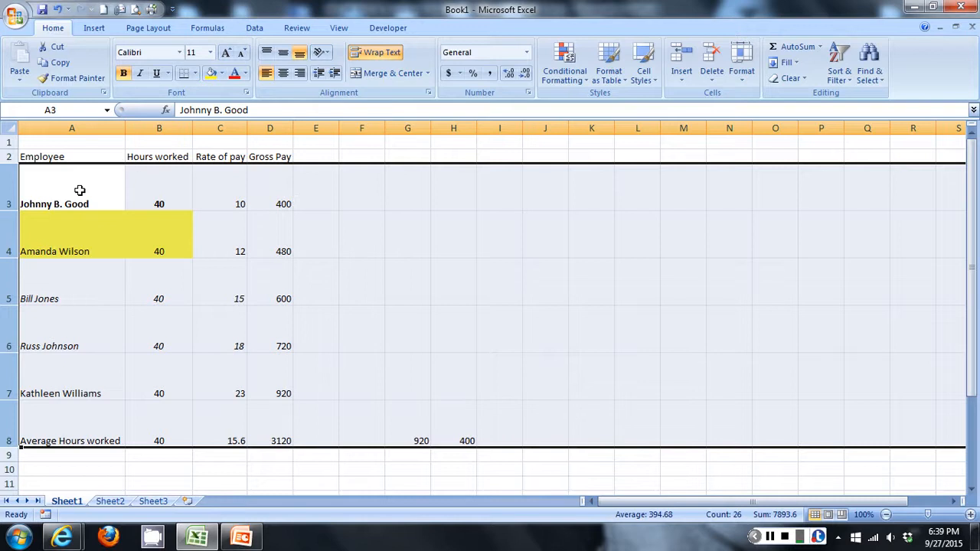
{"action": "left_click", "coordinate": [268, 54]}
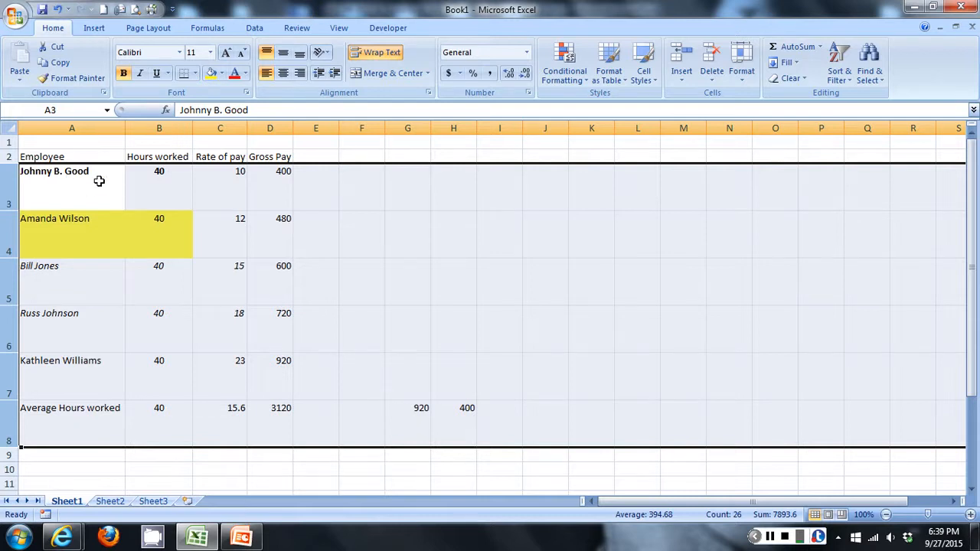
{"action": "key", "text": "alt"}
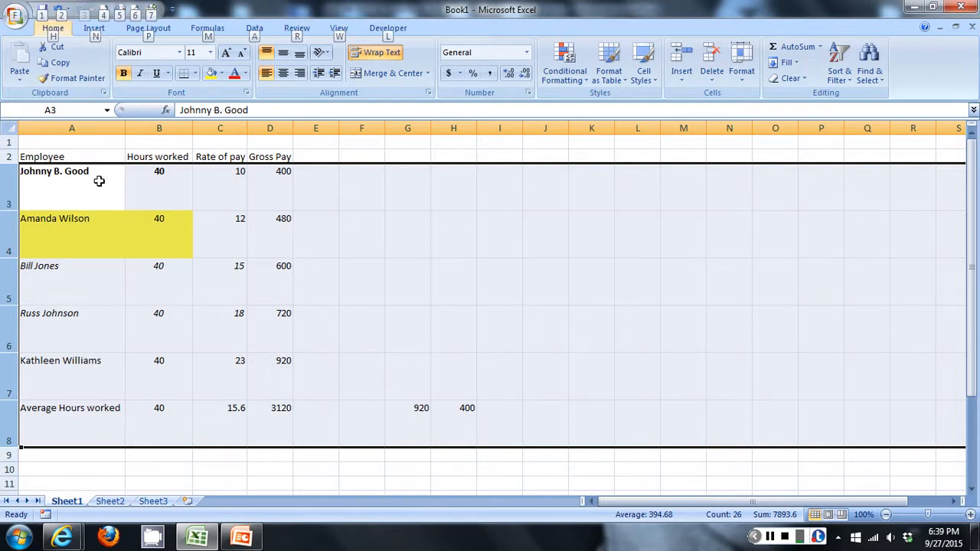
{"action": "left_click", "coordinate": [142, 199]}
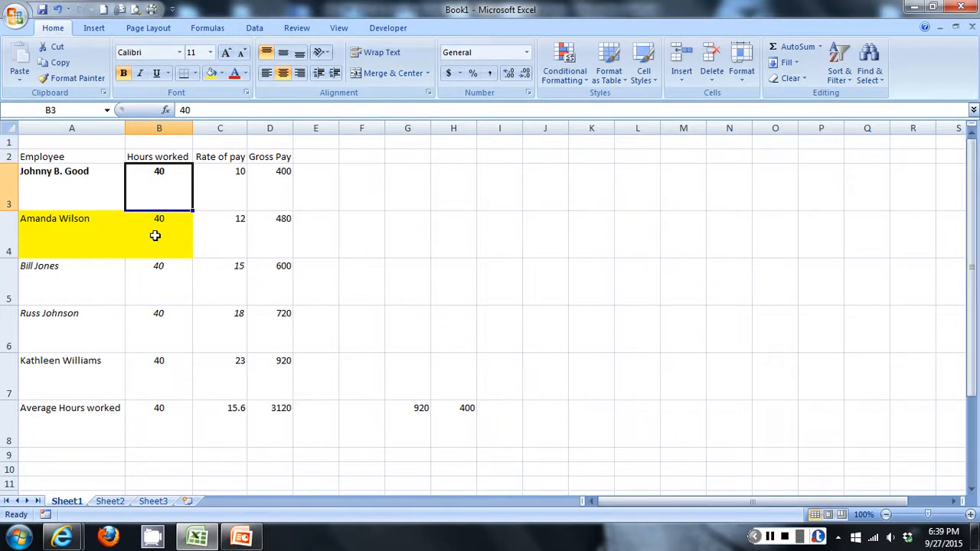
Check the Merge & Center slide in PowerPoint, and enter the title Payroll in cell A1 of the Excel worksheet.
{"action": "key", "text": "alt"}
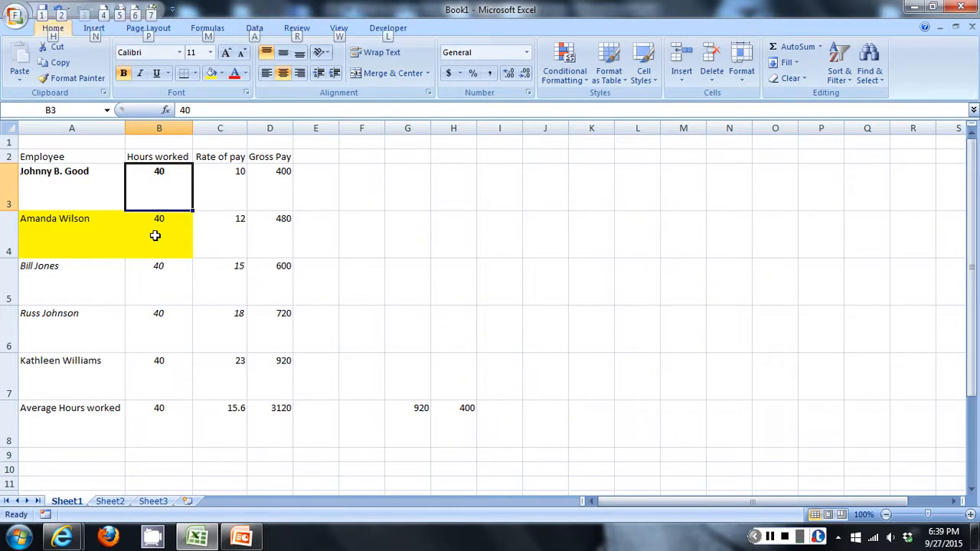
{"action": "key", "text": "alt+Tab"}
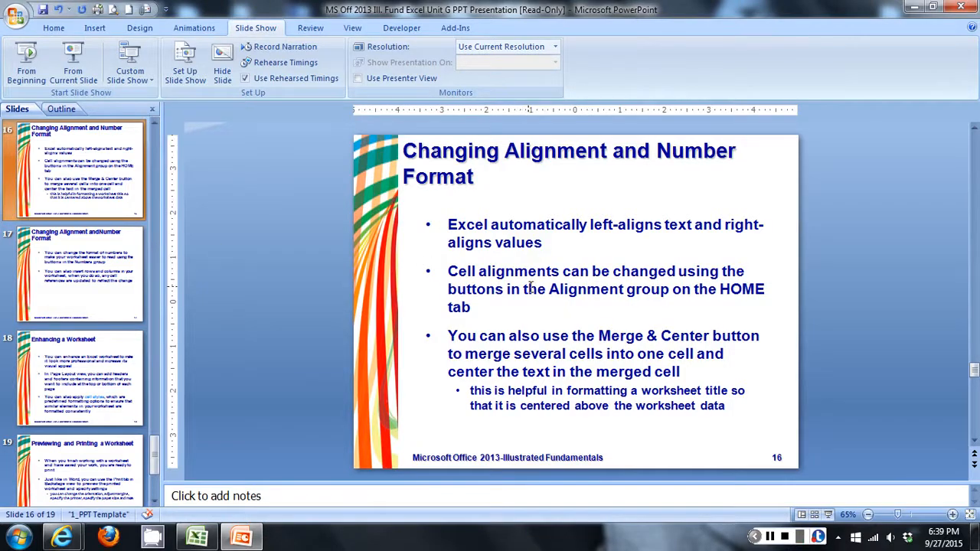
{"action": "key", "text": "alt+Tab"}
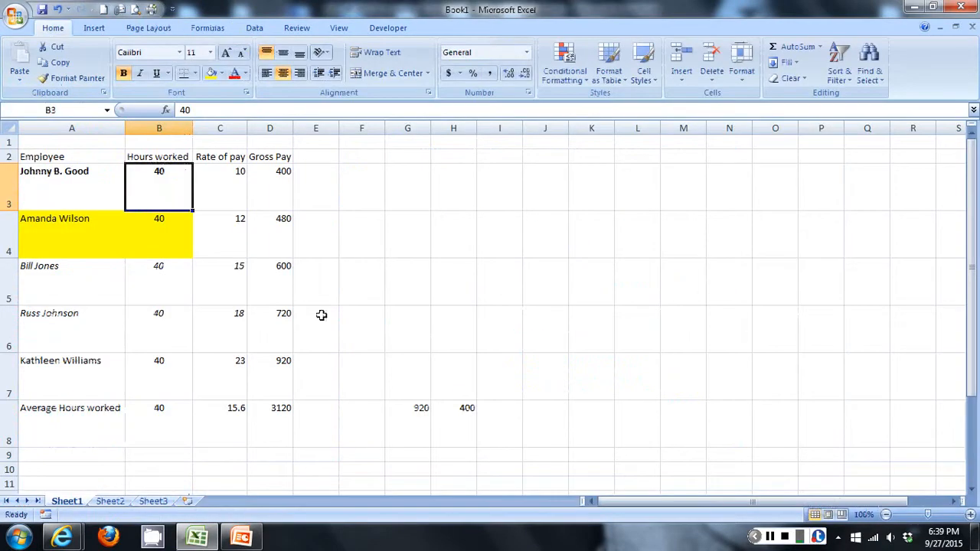
{"action": "left_click", "coordinate": [20, 143]}
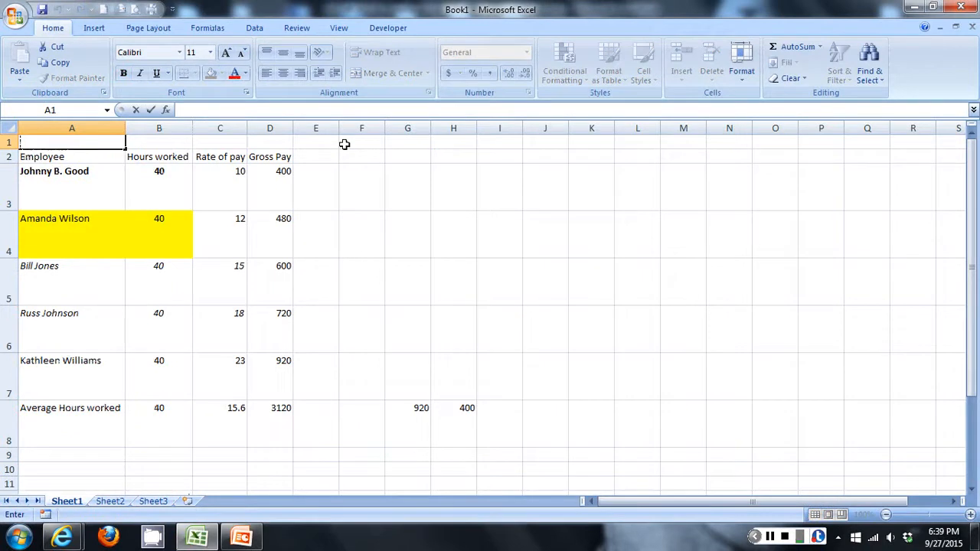
{"action": "type", "text": "Payroll"}
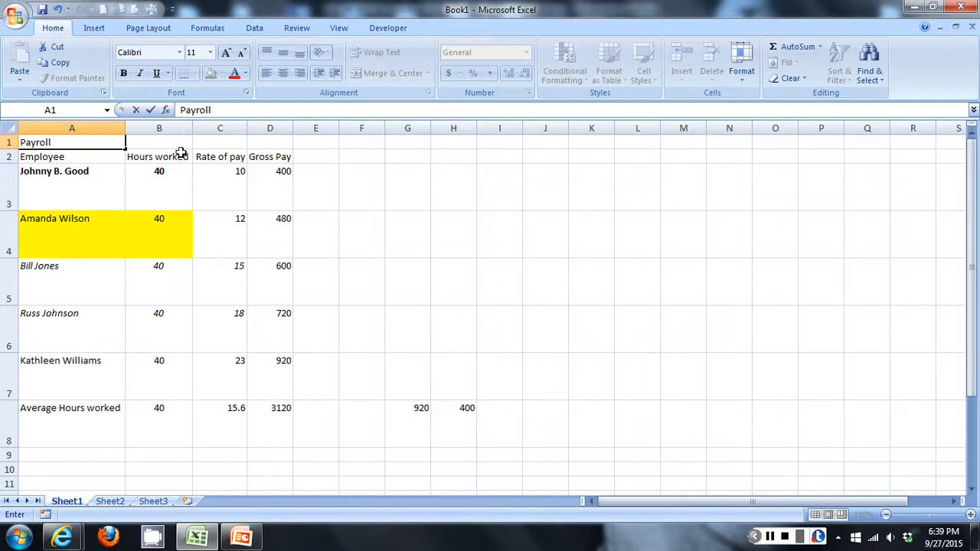
{"action": "left_click", "coordinate": [545, 283]}
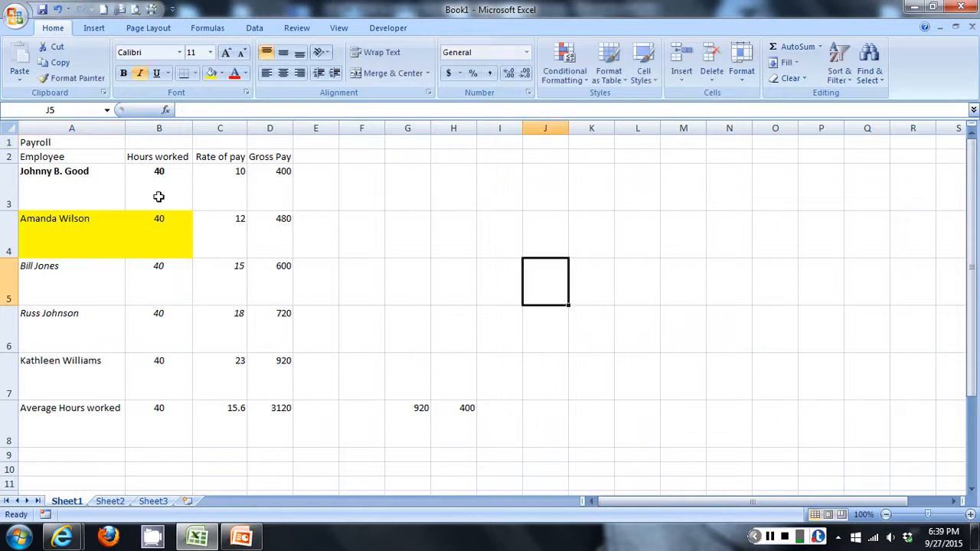
Merge cells A1 through D1 and center the Payroll title above the table.
{"action": "left_click", "coordinate": [32, 146]}
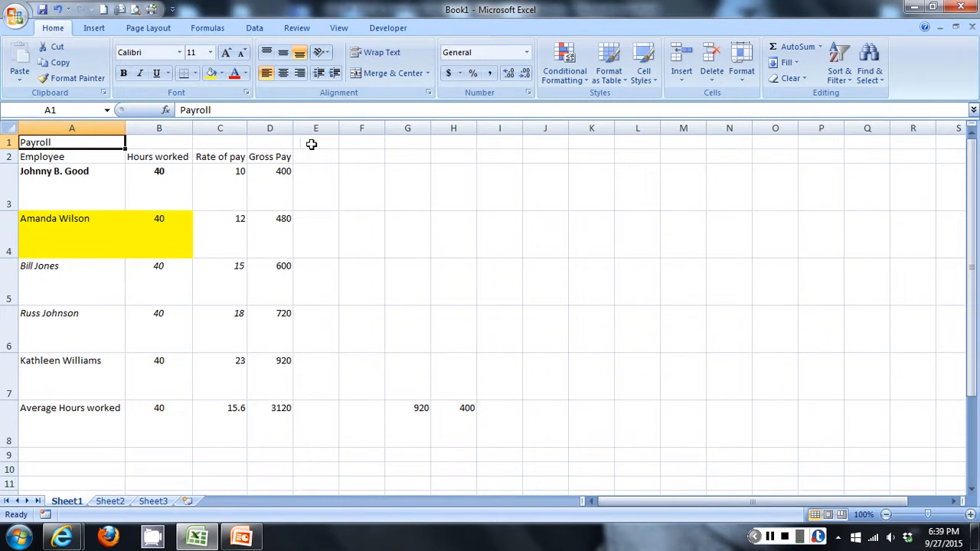
{"action": "left_click", "coordinate": [280, 142], "text": "shift"}
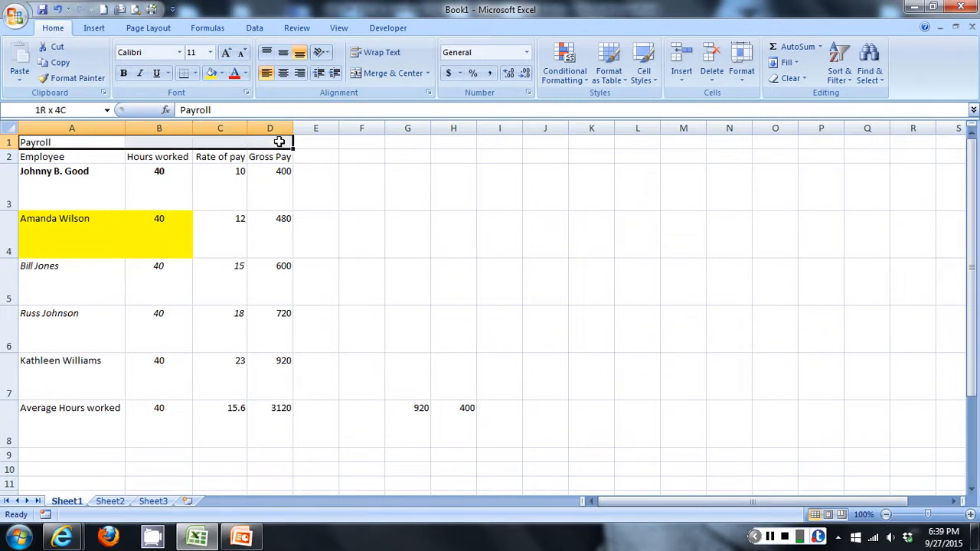
{"action": "left_click", "coordinate": [385, 77]}
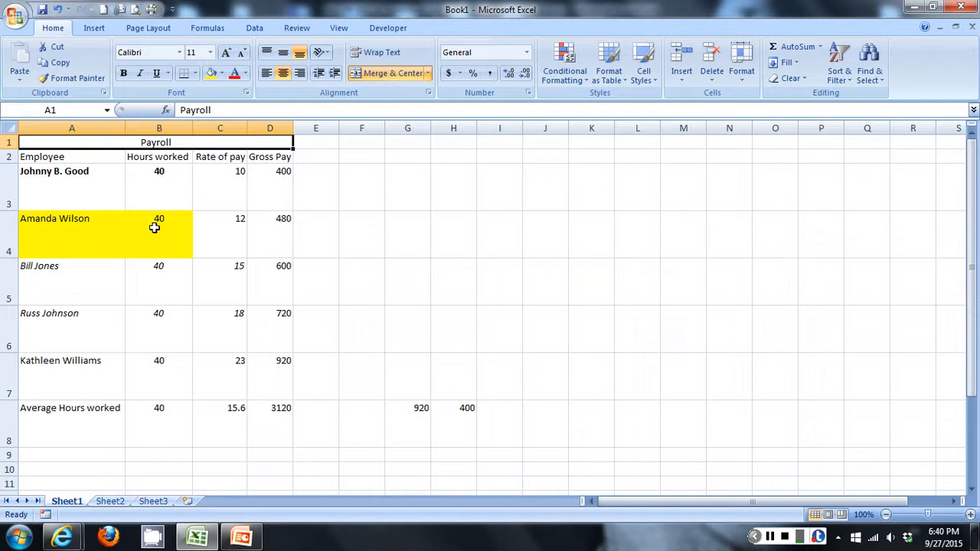
View slide 17 on number formats in the PowerPoint presentation, and return to the Excel workbook.
{"action": "key", "text": "alt+Tab"}
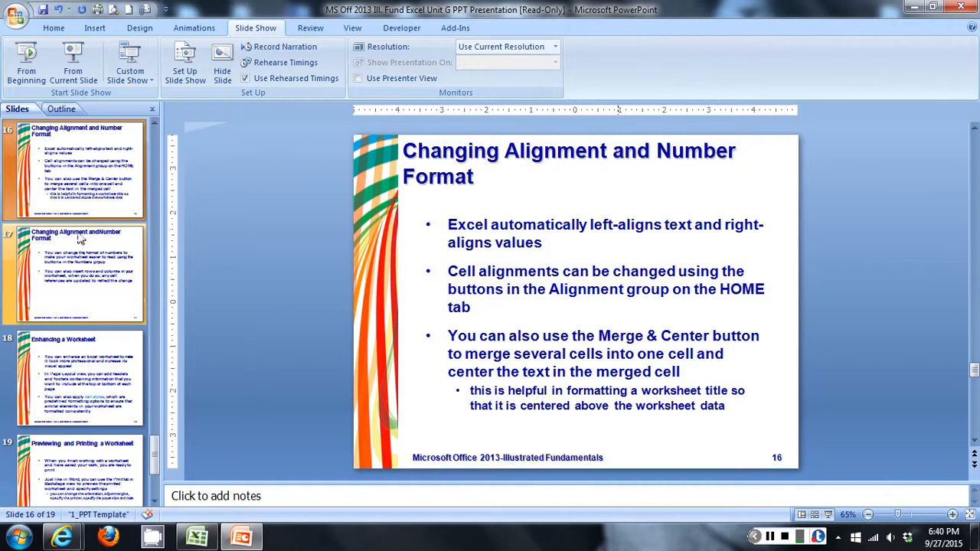
{"action": "left_click", "coordinate": [91, 306]}
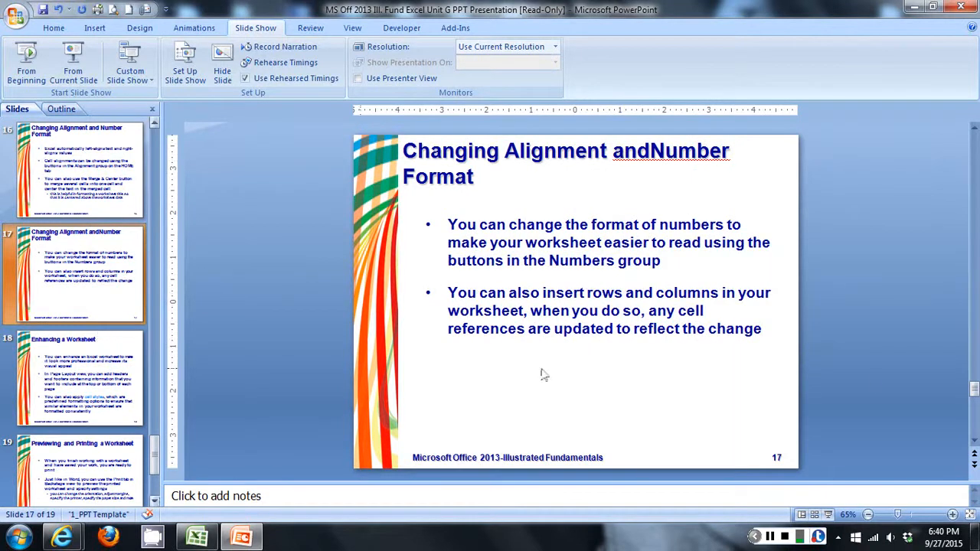
{"action": "key", "text": "alt+Tab"}
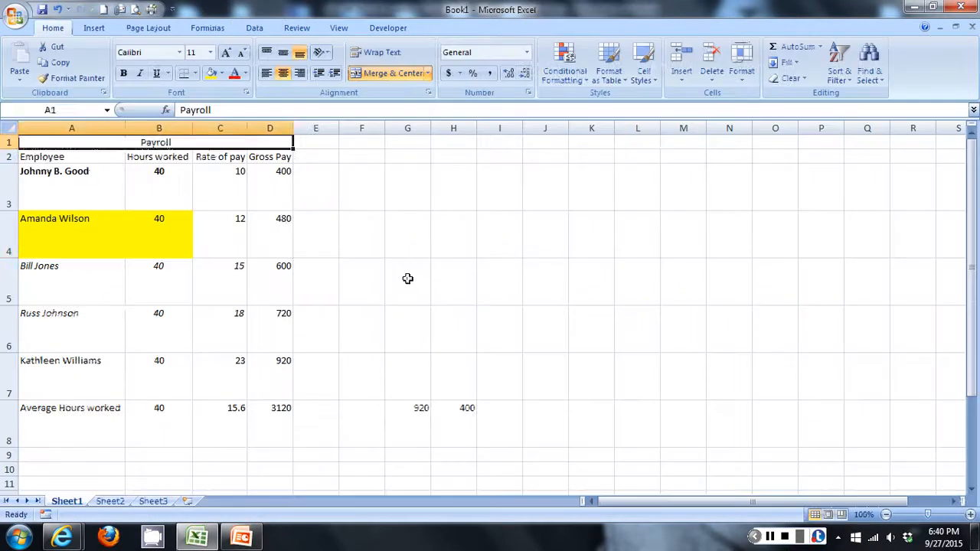
Apply the Accounting number format to the rate of pay and gross pay values in C3:D8.
{"action": "left_click", "coordinate": [328, 253]}
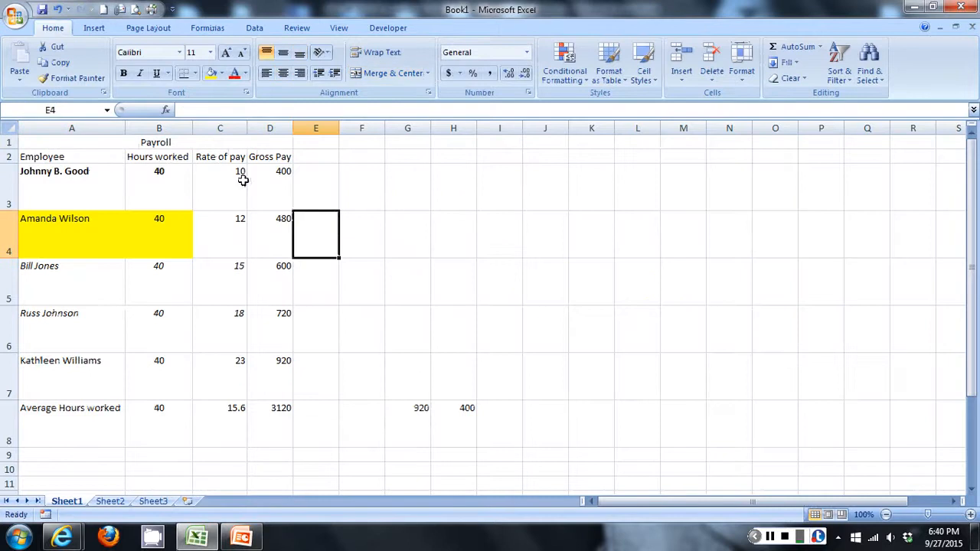
{"action": "left_click", "coordinate": [155, 196]}
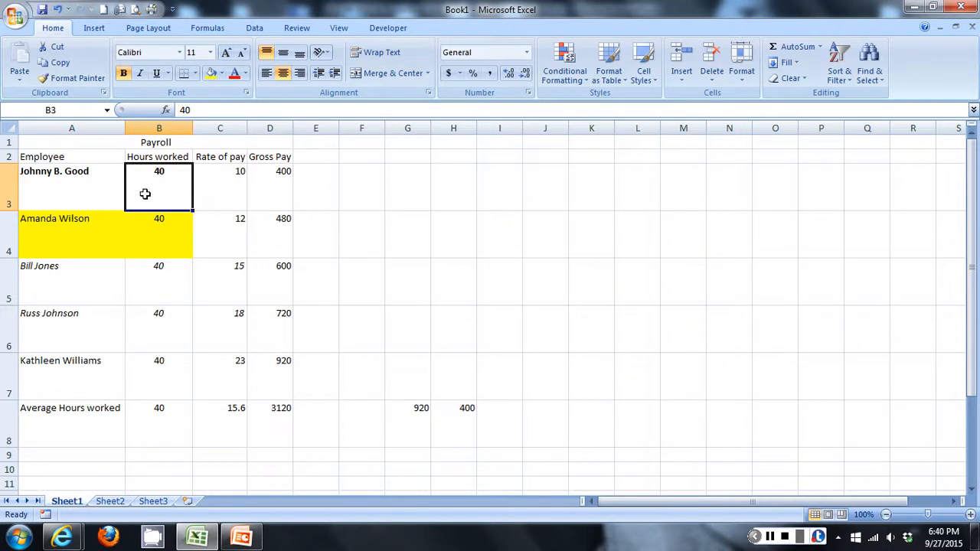
{"action": "left_click", "coordinate": [222, 188]}
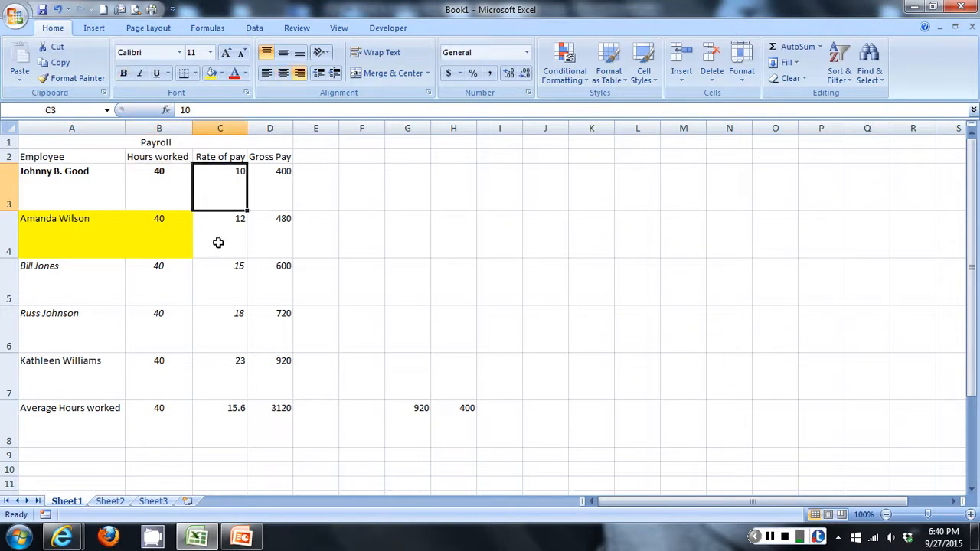
{"action": "left_click_drag", "start_coordinate": [222, 201], "coordinate": [273, 379]}
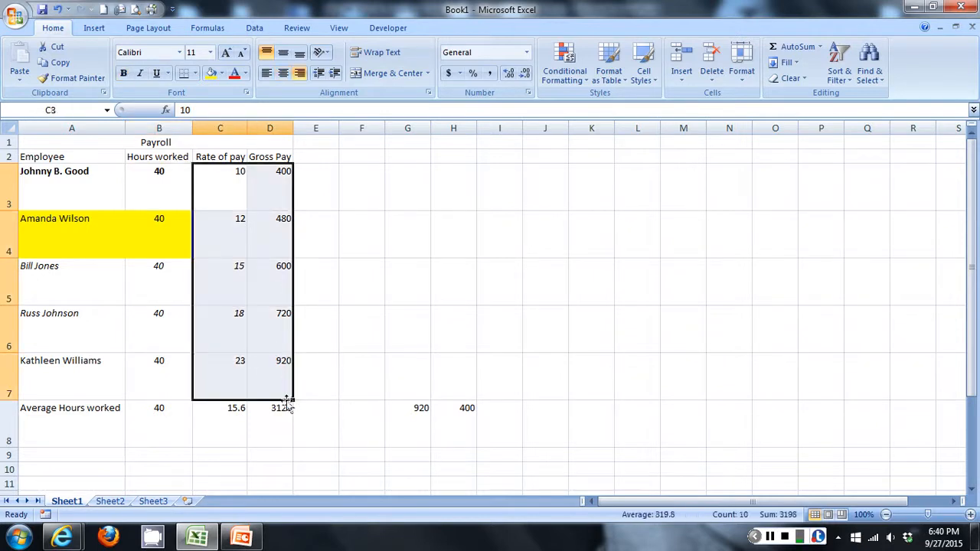
{"action": "left_click", "coordinate": [281, 409], "text": "shift"}
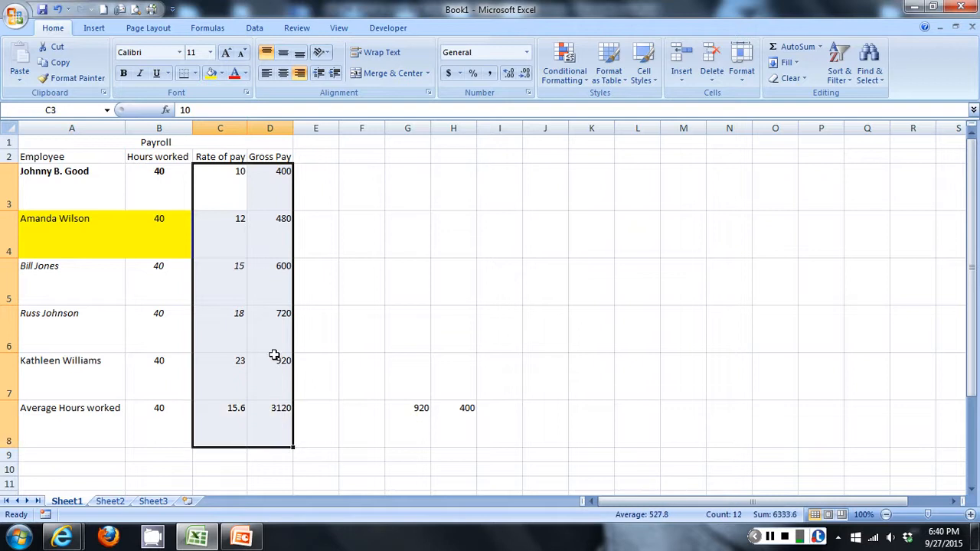
{"action": "left_click", "coordinate": [449, 73]}
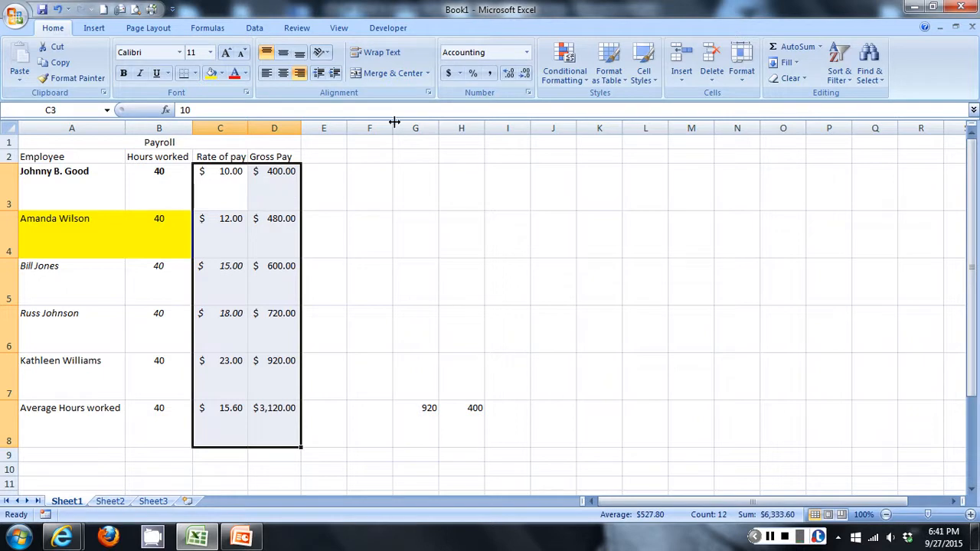
Compare the Currency and Accounting formats on cells C3:D8, and set them to Currency.
{"action": "left_click", "coordinate": [526, 52]}
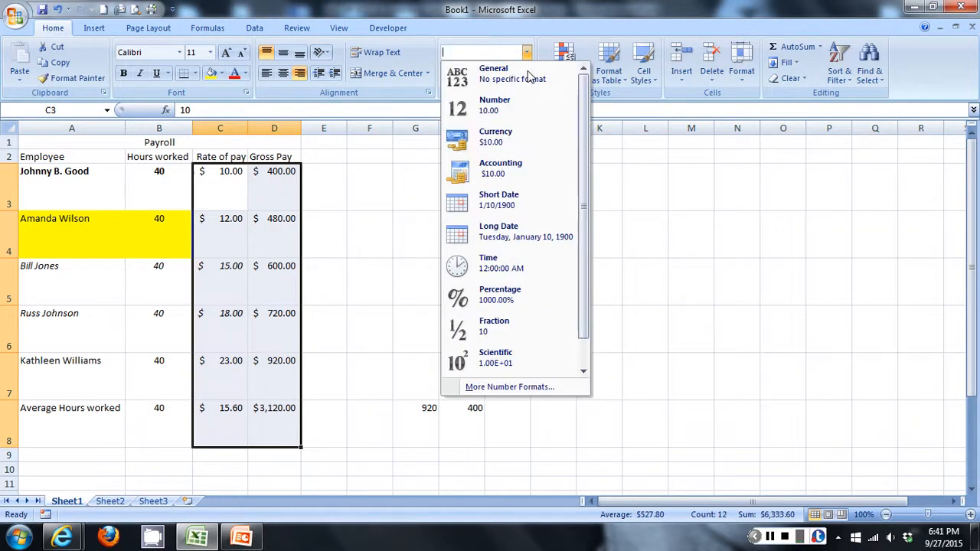
{"action": "left_click", "coordinate": [515, 136]}
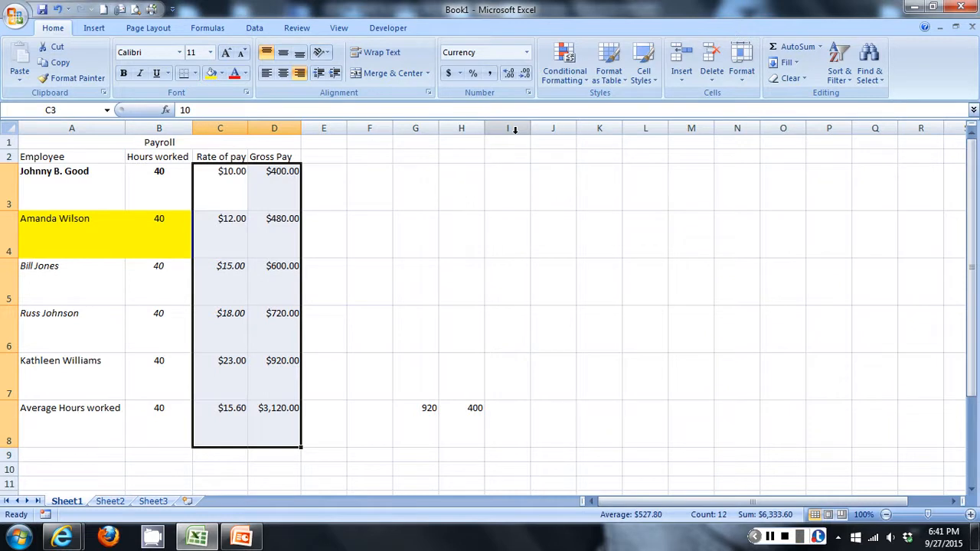
{"action": "left_click", "coordinate": [449, 73]}
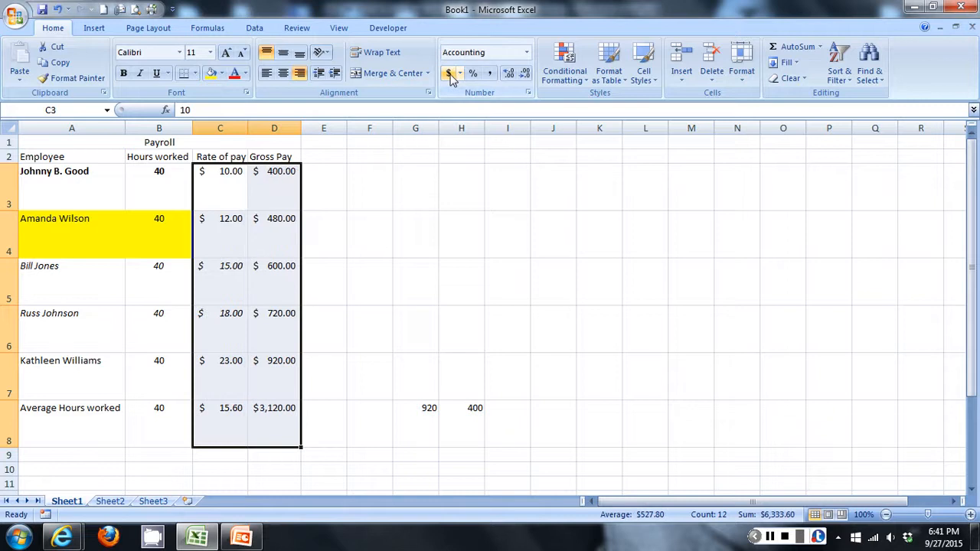
{"action": "left_click", "coordinate": [526, 52]}
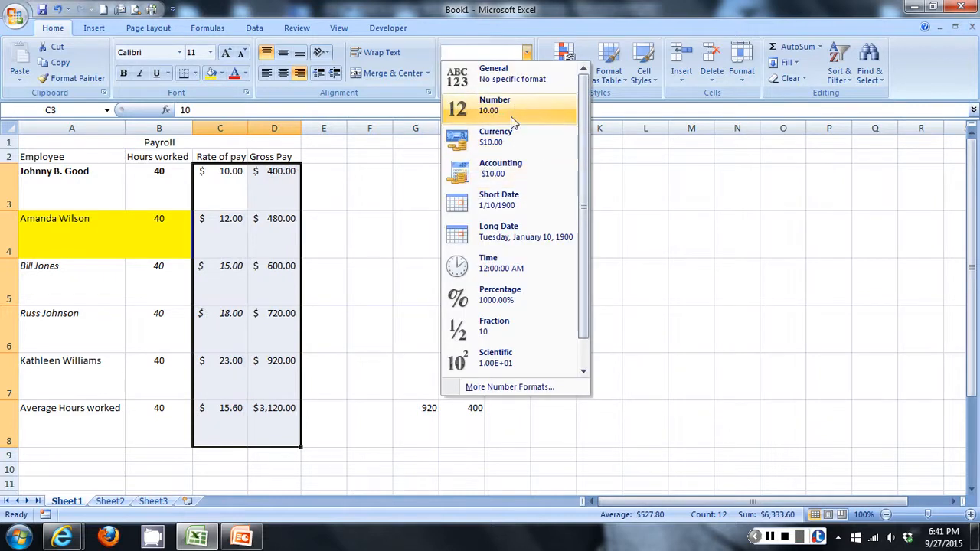
{"action": "left_click", "coordinate": [515, 140]}
{"action": "left_click", "coordinate": [515, 139]}
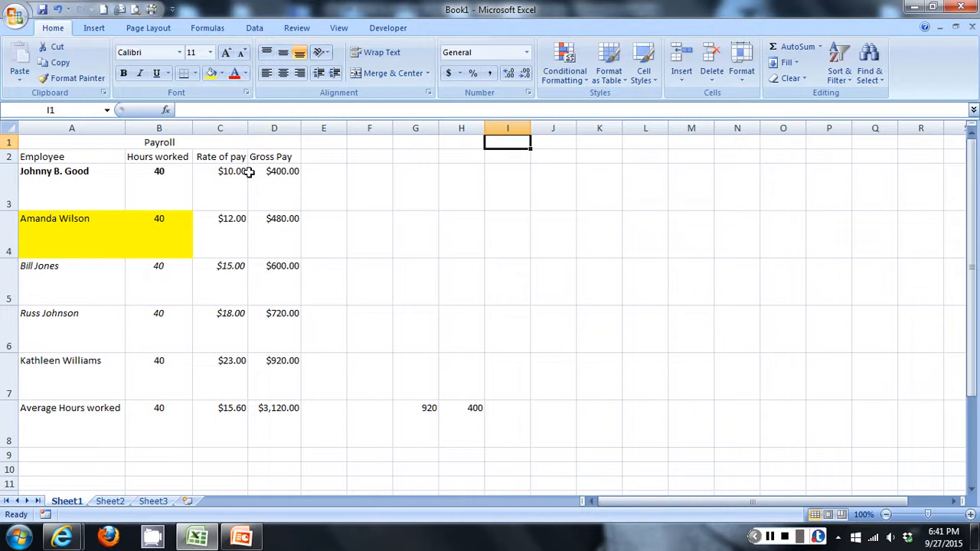
Check the PowerPoint slide on inserting rows, try inserting a blank row above row 5 in Excel, and undo it.
{"action": "key", "text": "alt+Tab"}
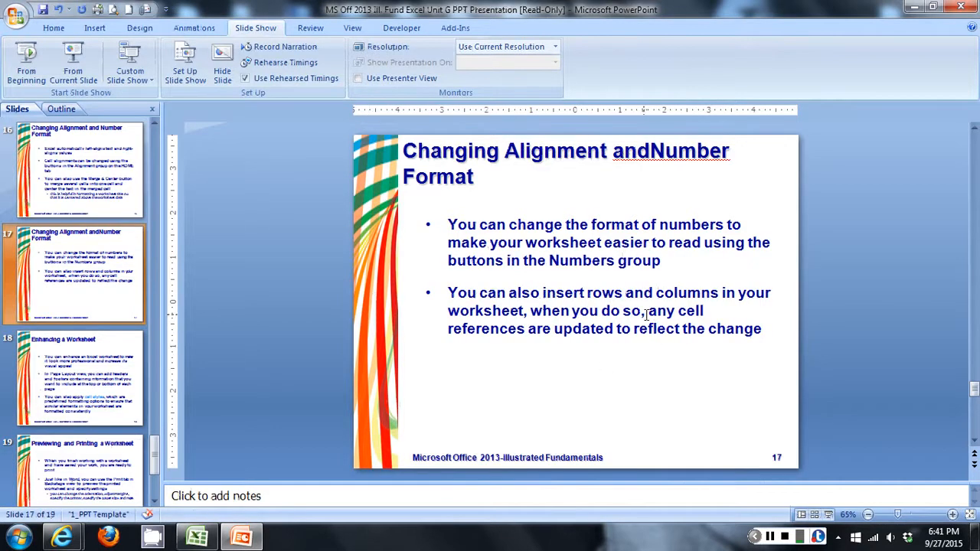
{"action": "key", "text": "alt+Tab"}
{"action": "left_click", "coordinate": [9, 283]}
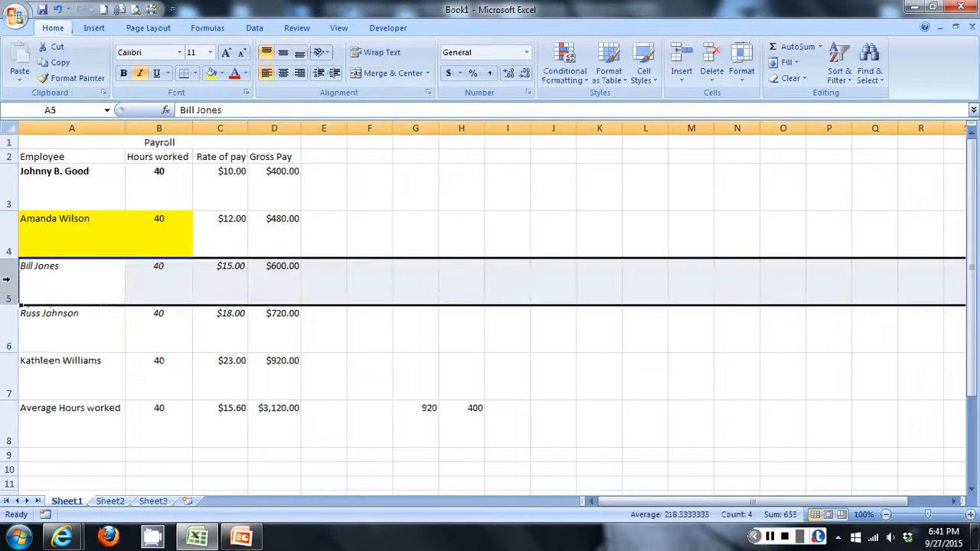
{"action": "right_click", "coordinate": [13, 285]}
{"action": "left_click", "coordinate": [35, 354]}
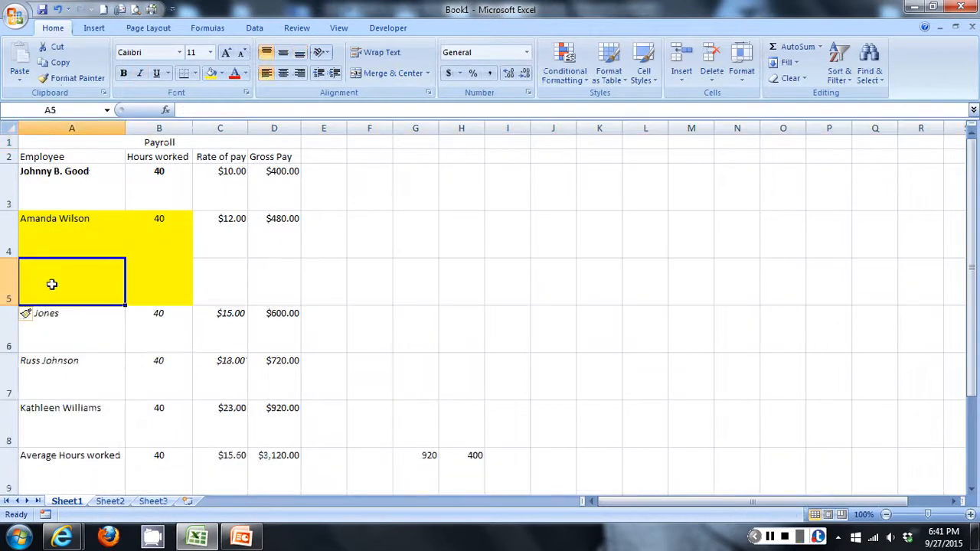
{"action": "key", "text": "ctrl+z"}
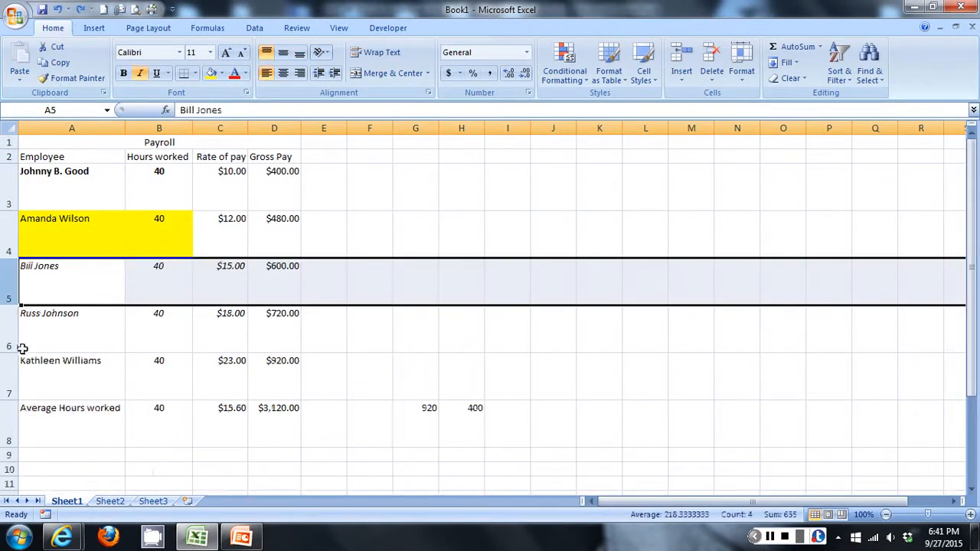
Insert a blank row above row 6 of the payroll table.
{"action": "left_click", "coordinate": [9, 329]}
{"action": "right_click", "coordinate": [9, 329]}
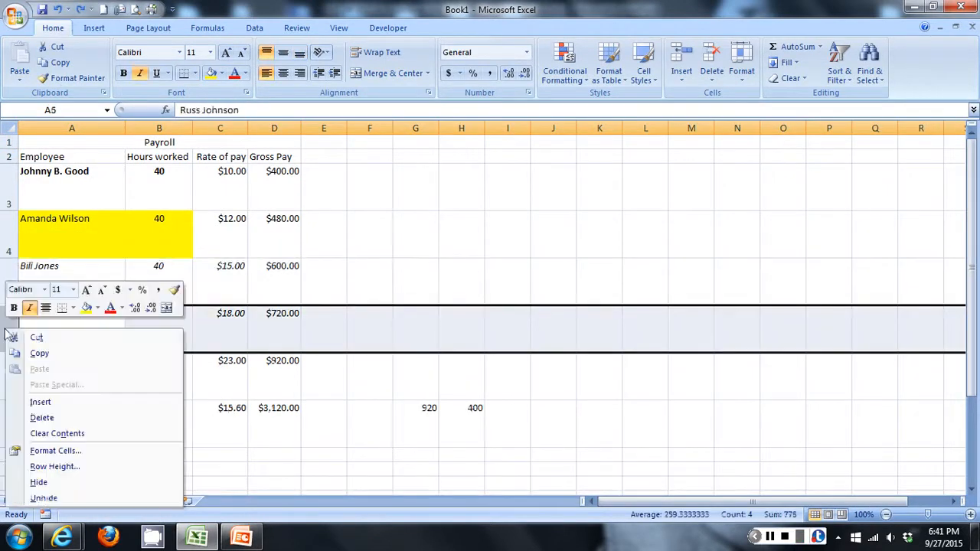
{"action": "left_click", "coordinate": [53, 402]}
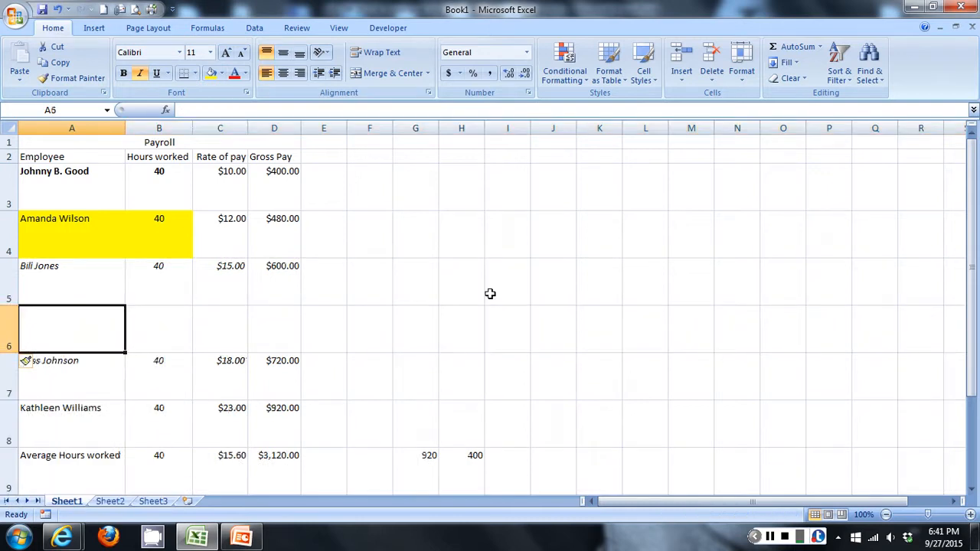
Enter the new employee's full name in cell A6 of the inserted row.
{"action": "type", "text": "Bob"}
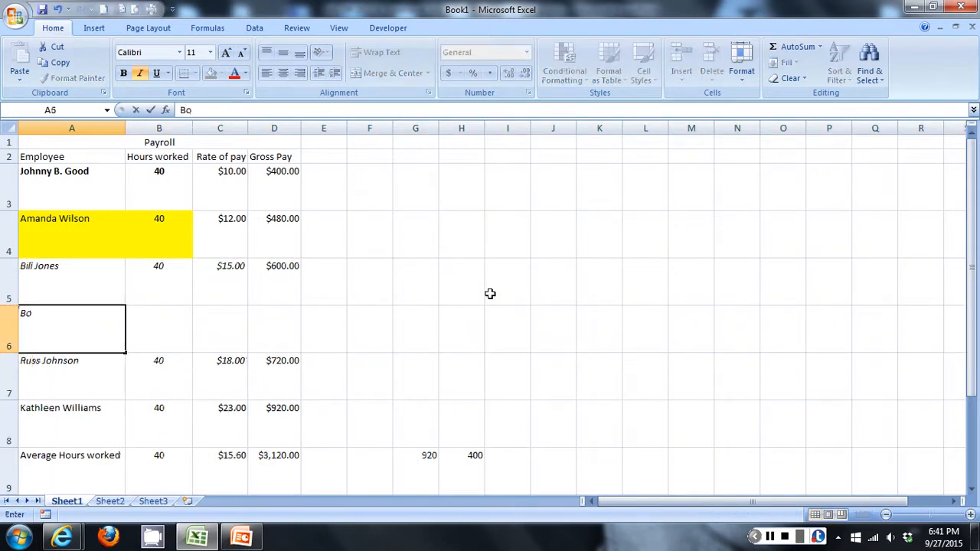
{"action": "key", "text": "Tab"}
{"action": "key", "text": "shift+Tab"}
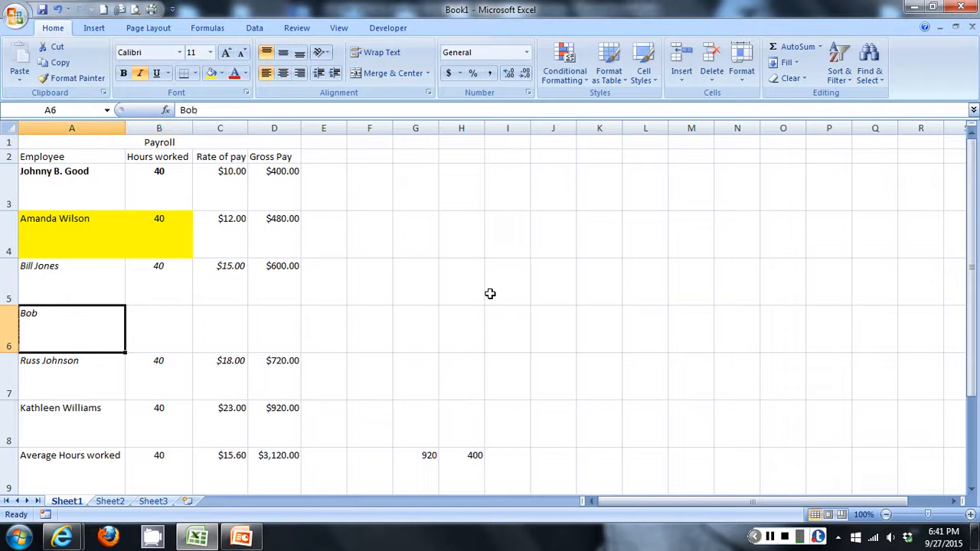
{"action": "double_click", "coordinate": [108, 331]}
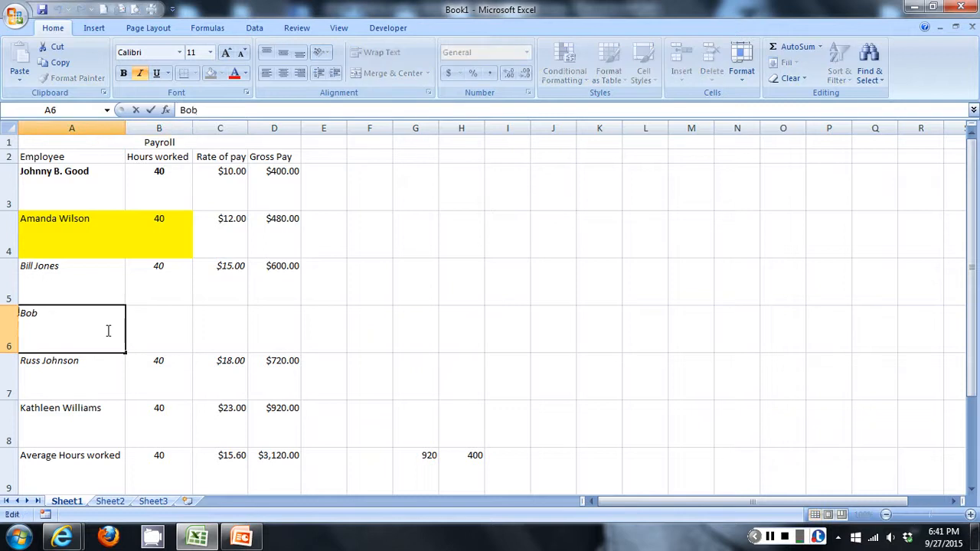
{"action": "type", "text": "Smith"}
{"action": "key", "text": "BackSpace"}
{"action": "key", "text": "BackSpace"}
{"action": "key", "text": "BackSpace"}
{"action": "key", "text": "BackSpace"}
{"action": "key", "text": "BackSpace"}
{"action": "type", "text": "Smith"}
{"action": "left_click", "coordinate": [309, 334]}
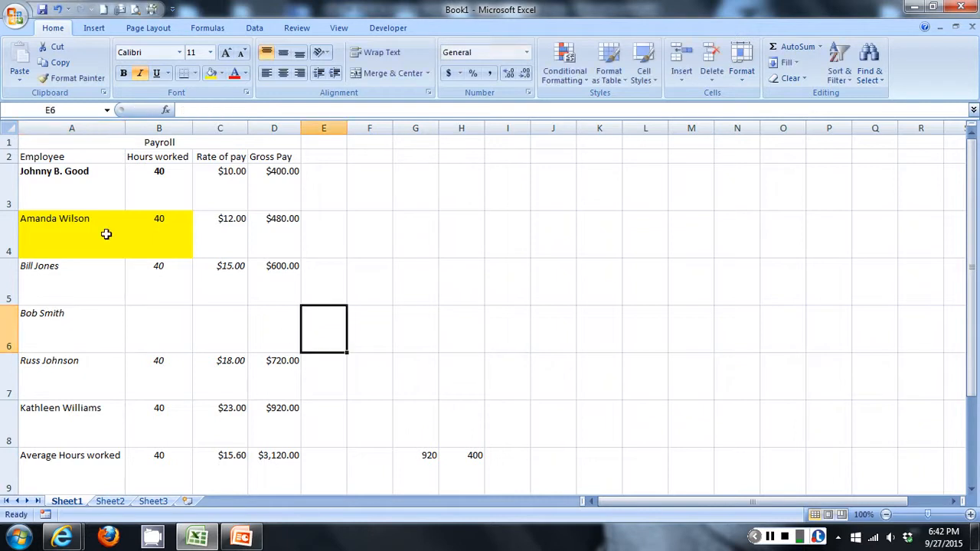
Review the context commands available for the whole of row 6 and for column C, without applying any.
{"action": "left_click", "coordinate": [11, 340]}
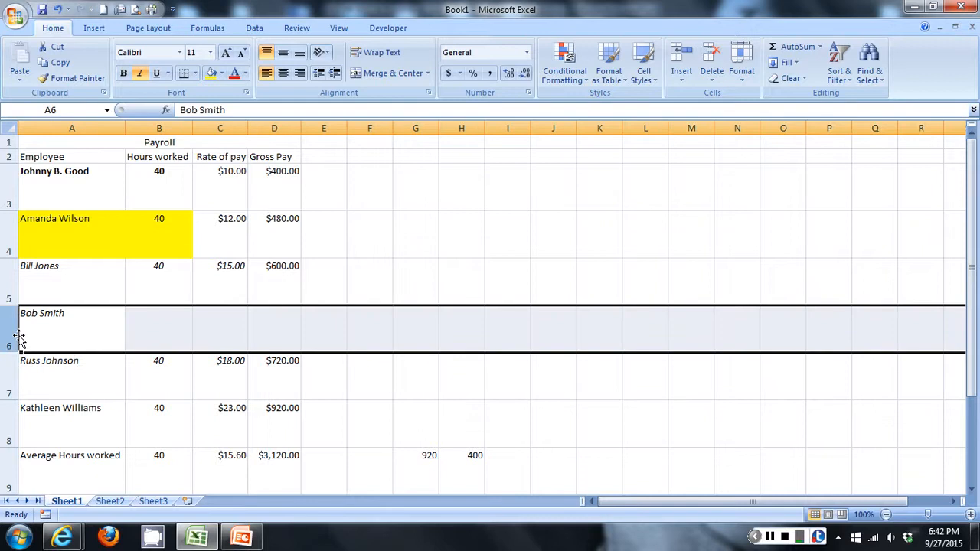
{"action": "right_click", "coordinate": [5, 334]}
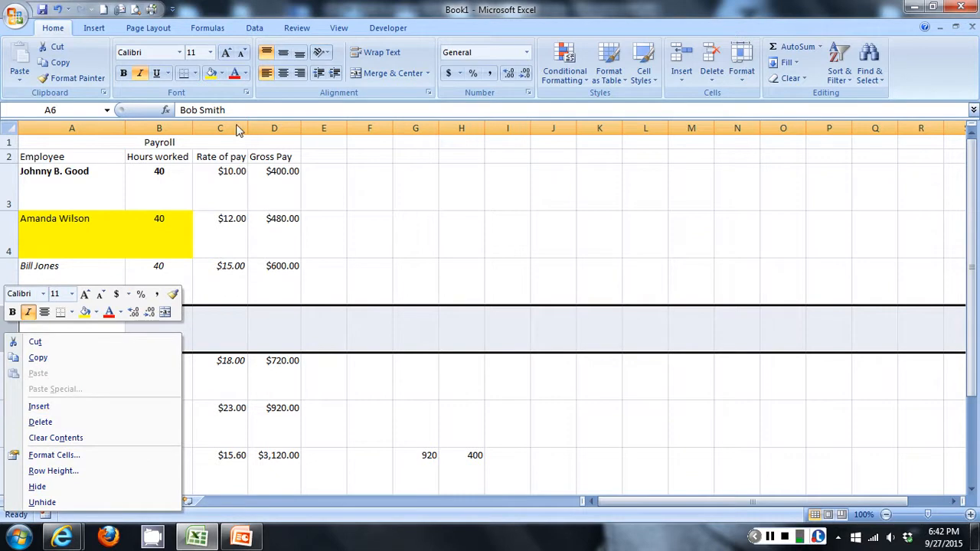
{"action": "left_click", "coordinate": [220, 127]}
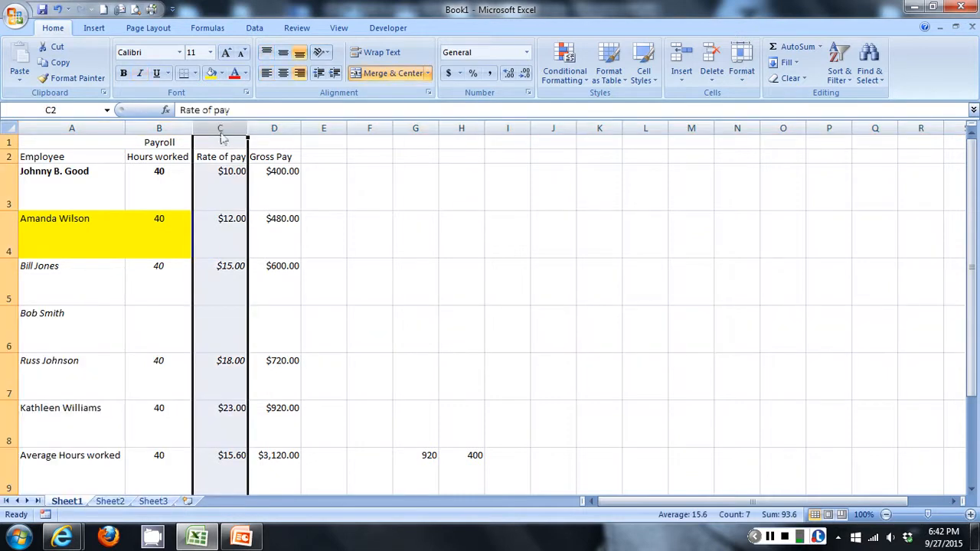
{"action": "right_click", "coordinate": [220, 129]}
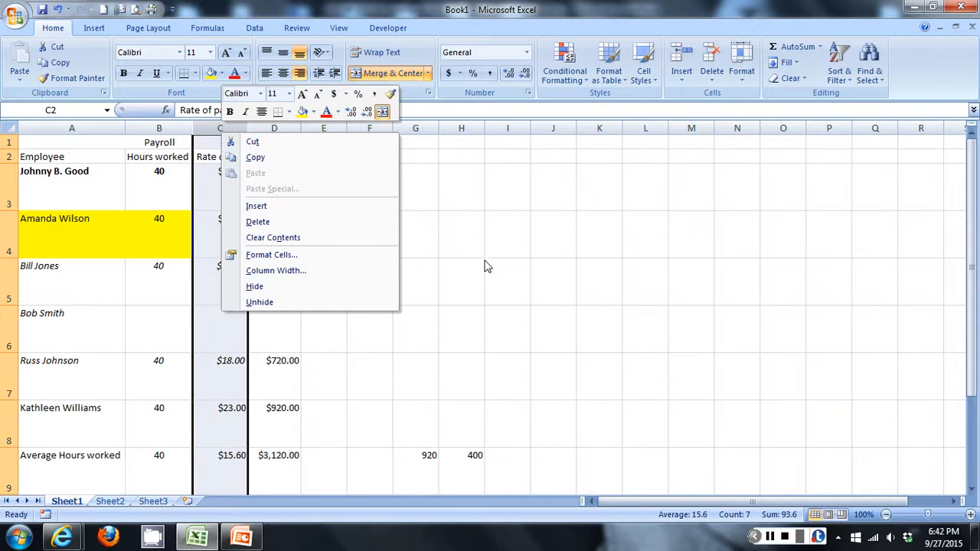
{"action": "key", "text": "Escape"}
Review the insert, delete and format options for cells with the whole of row 5 selected.
{"action": "left_click", "coordinate": [6, 281]}
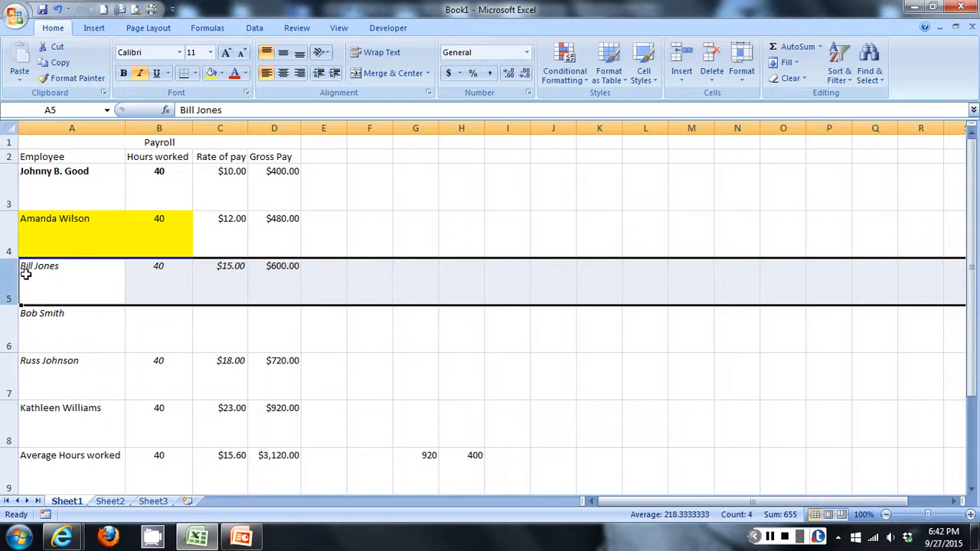
{"action": "left_click", "coordinate": [683, 81]}
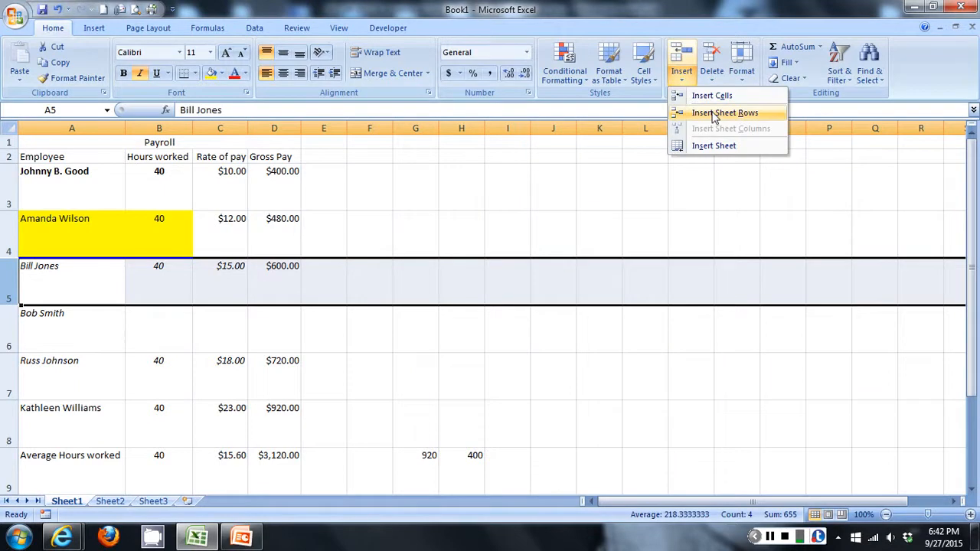
{"action": "left_click", "coordinate": [711, 77]}
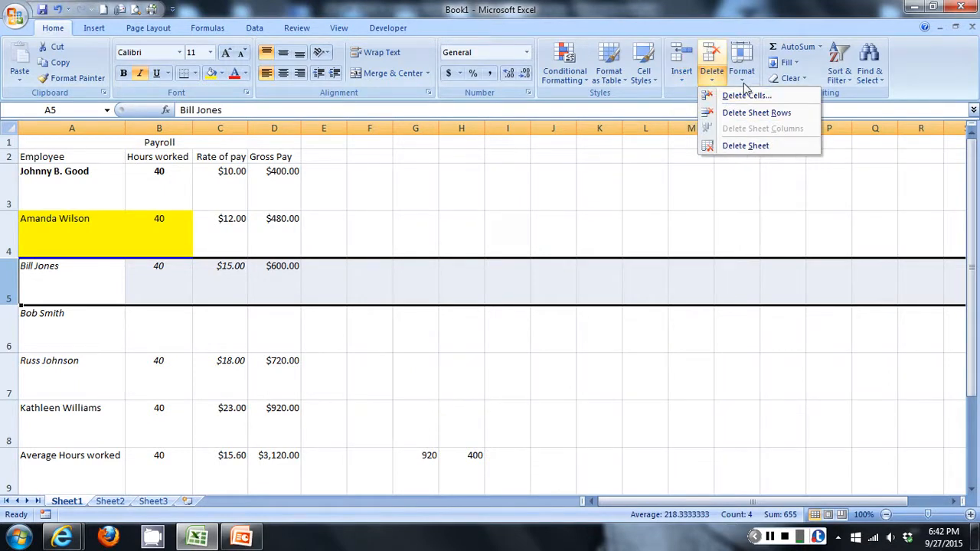
{"action": "left_click", "coordinate": [743, 77]}
Review the insert, delete and format options for cells with the whole Gross Pay column D selected.
{"action": "left_click", "coordinate": [274, 128]}
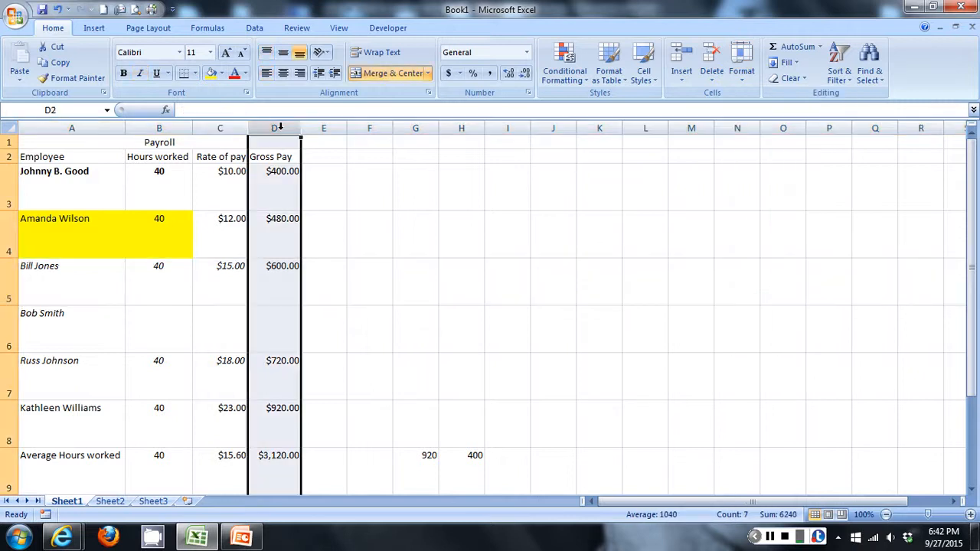
{"action": "left_click", "coordinate": [682, 74]}
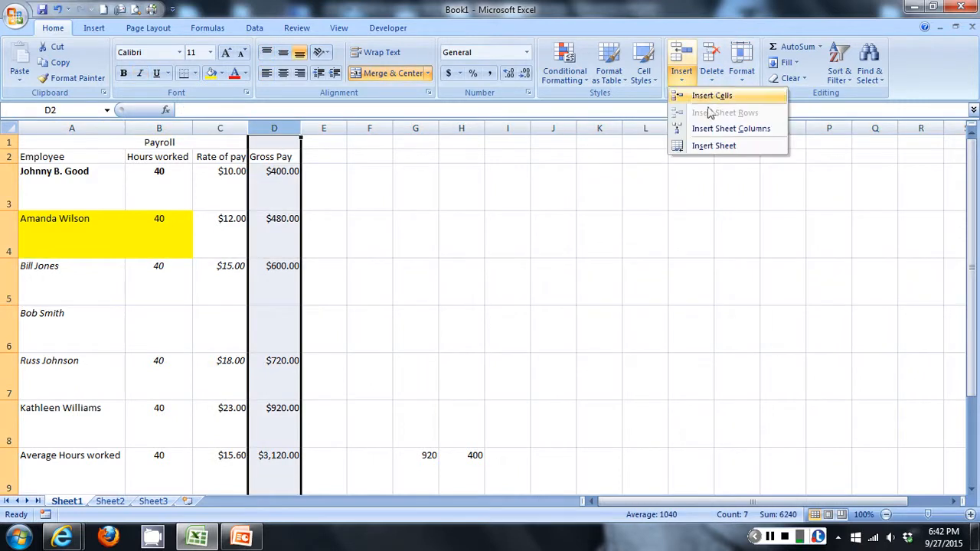
{"action": "left_click", "coordinate": [587, 168]}
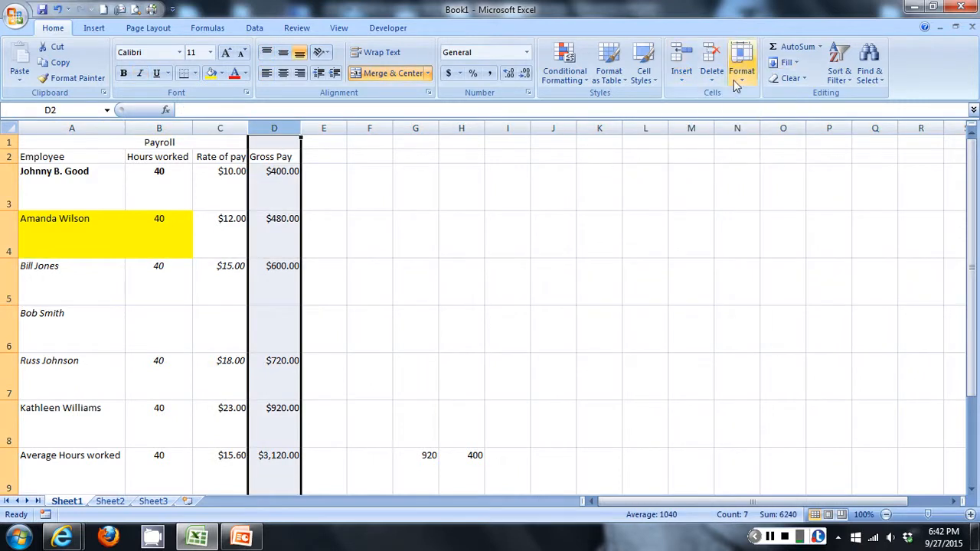
{"action": "left_click", "coordinate": [712, 77]}
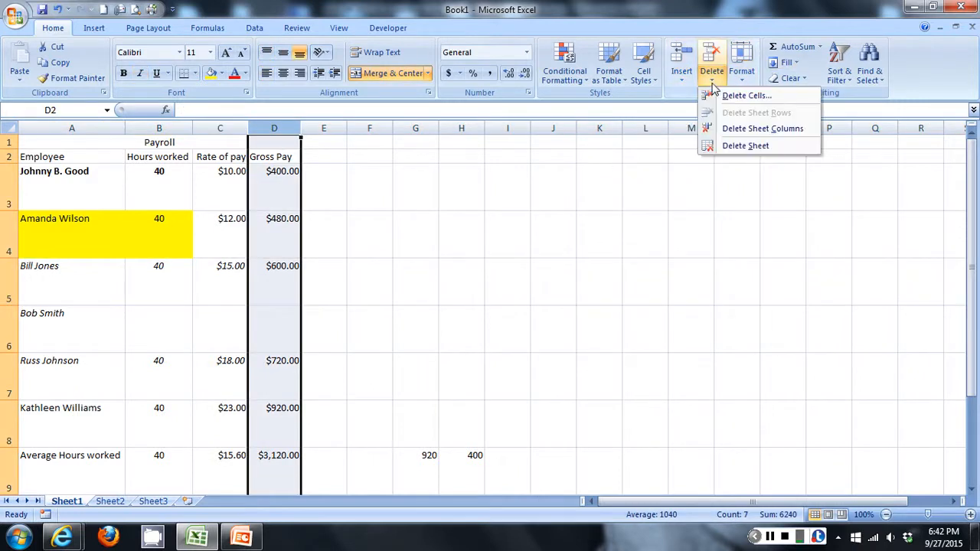
{"action": "left_click", "coordinate": [464, 180]}
{"action": "left_click", "coordinate": [741, 63]}
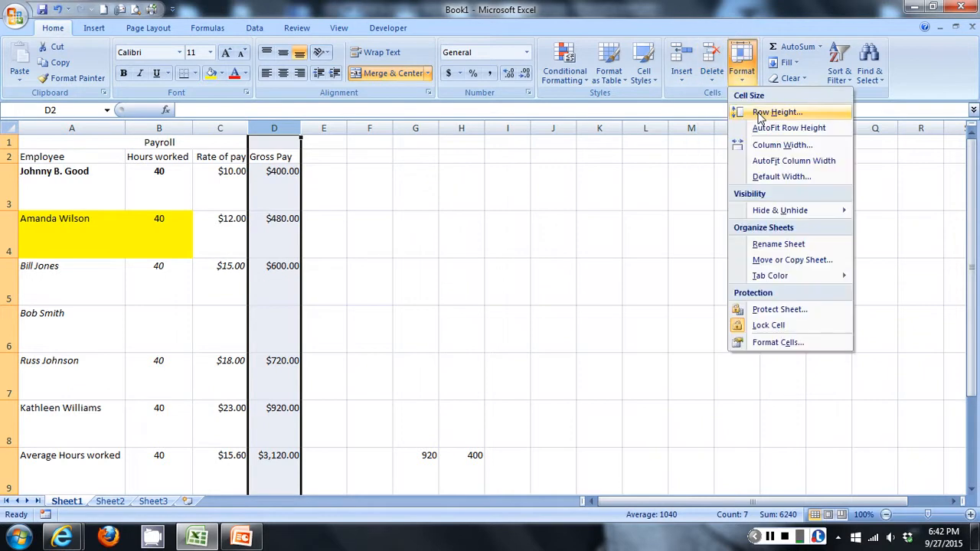
{"action": "left_click", "coordinate": [398, 171]}
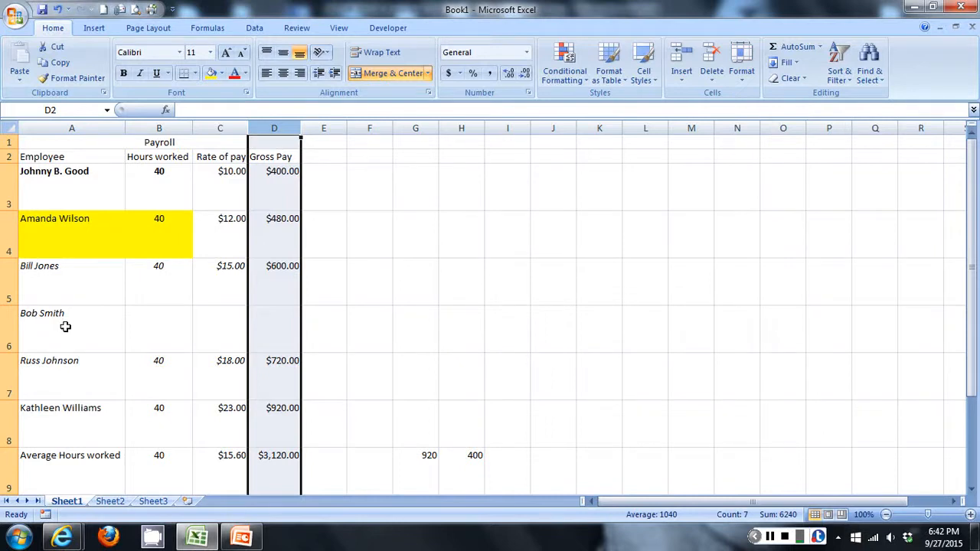
Enter 40 hours worked in B6 and a pay rate of 20 in C6 for the new employee.
{"action": "left_click", "coordinate": [164, 324]}
{"action": "type", "text": "40"}
{"action": "key", "text": "Tab"}
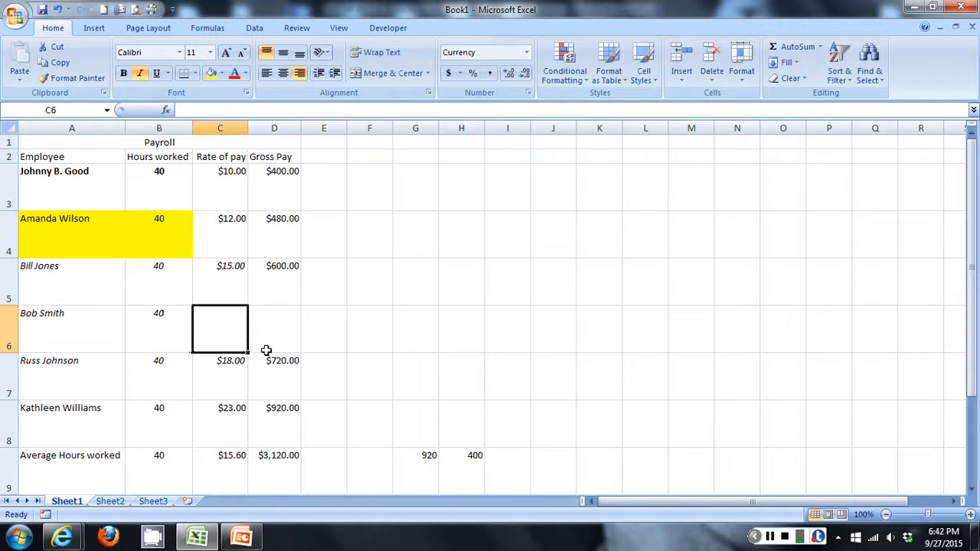
{"action": "type", "text": "20"}
{"action": "key", "text": "Tab"}
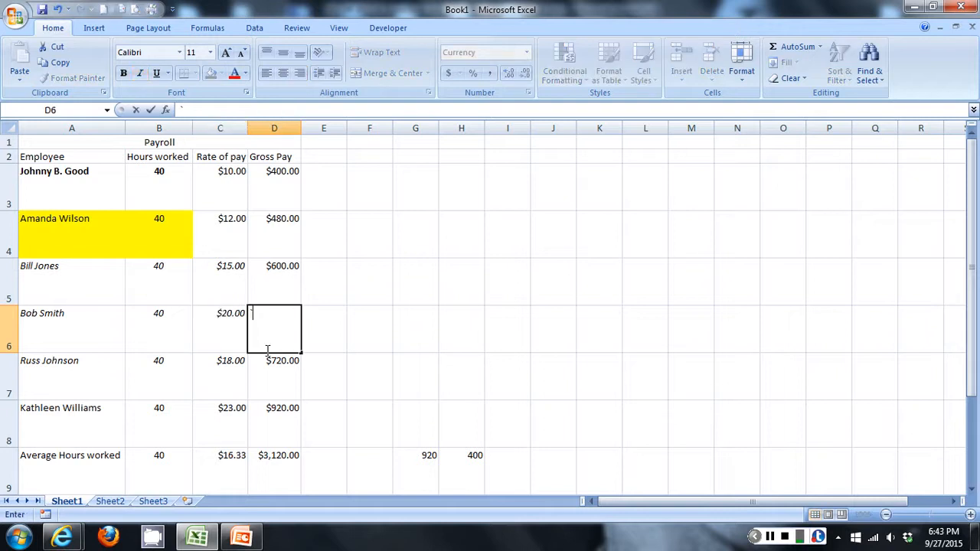
Copy the gross pay formula from D5 down to D6 with the fill handle.
{"action": "type", "text": "`"}
{"action": "left_click", "coordinate": [290, 285]}
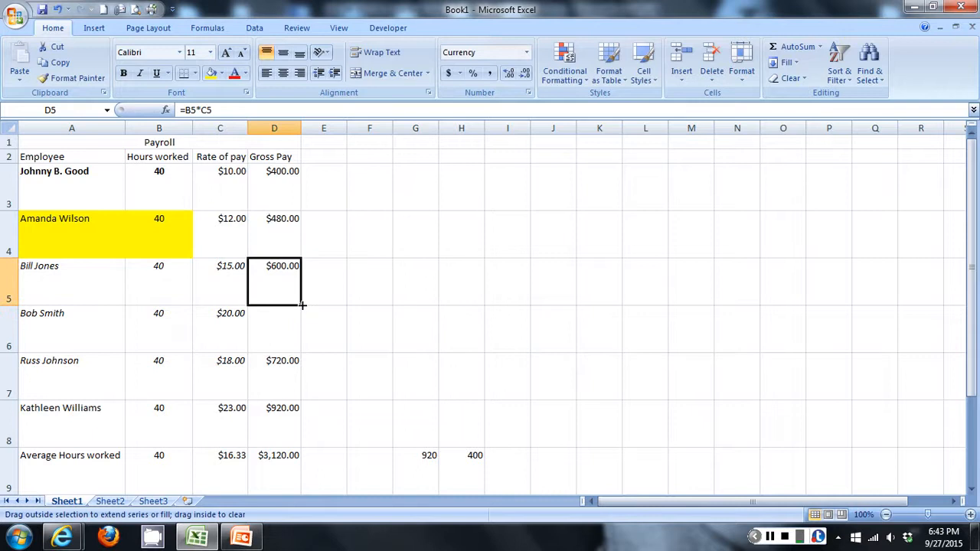
{"action": "left_click", "coordinate": [302, 306]}
{"action": "left_click_drag", "start_coordinate": [301, 305], "coordinate": [273, 328]}
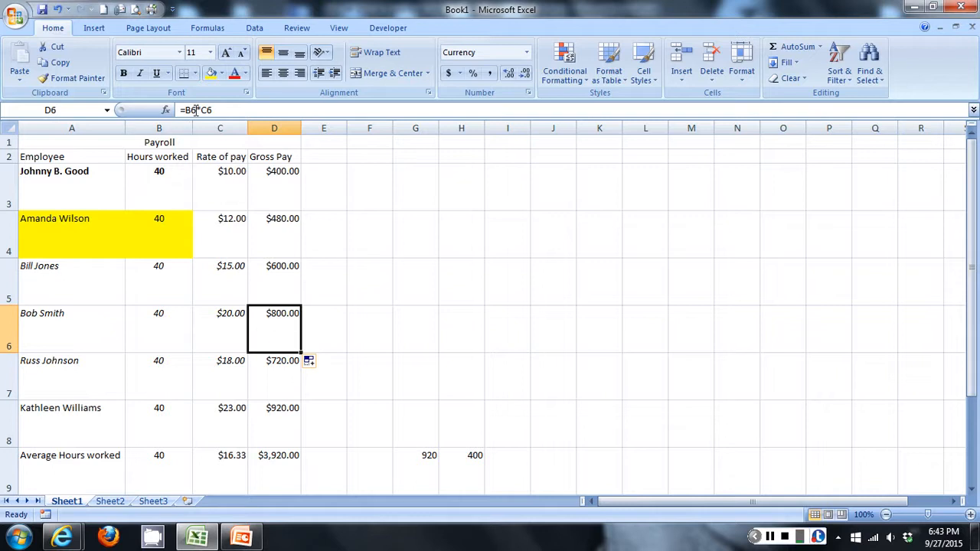
Check the cell references in the gross pay formulas of D6:D8 against the hours and rate cells in row 6.
{"action": "left_click", "coordinate": [279, 379]}
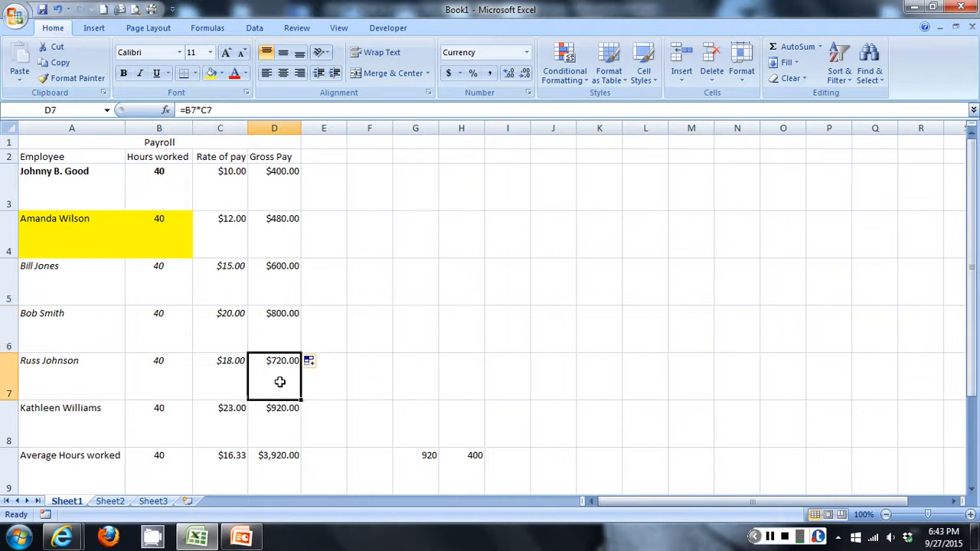
{"action": "left_click", "coordinate": [268, 404]}
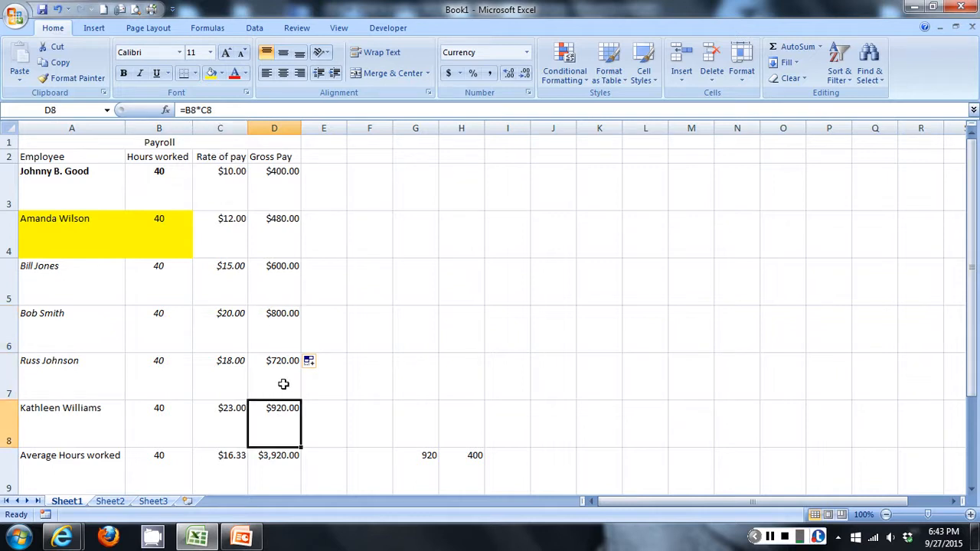
{"action": "left_click", "coordinate": [283, 384]}
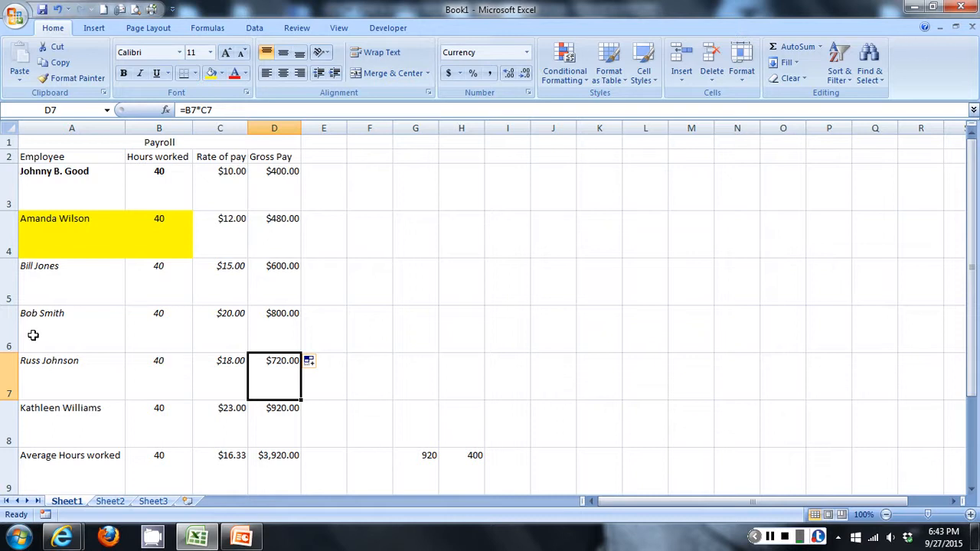
{"action": "left_click", "coordinate": [265, 323]}
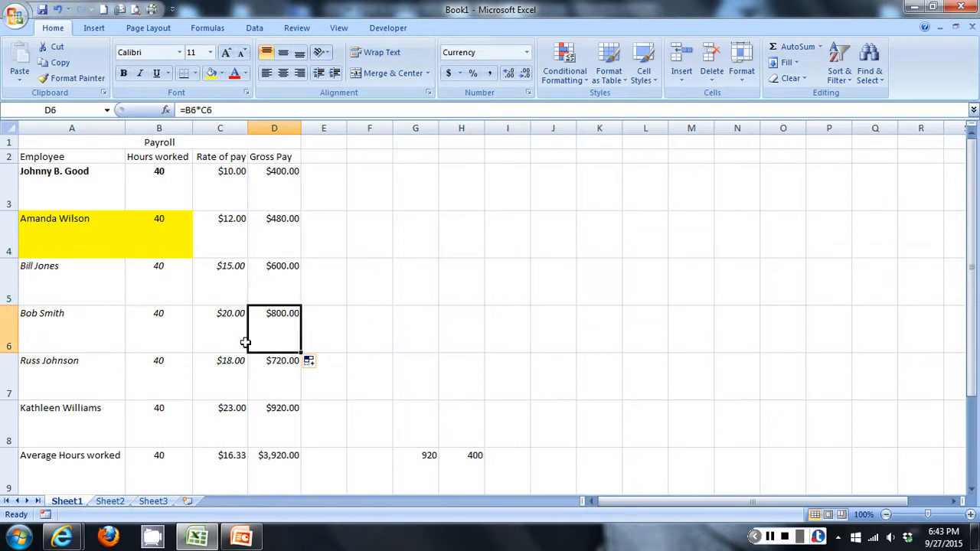
{"action": "left_click", "coordinate": [177, 327]}
{"action": "left_click", "coordinate": [223, 328]}
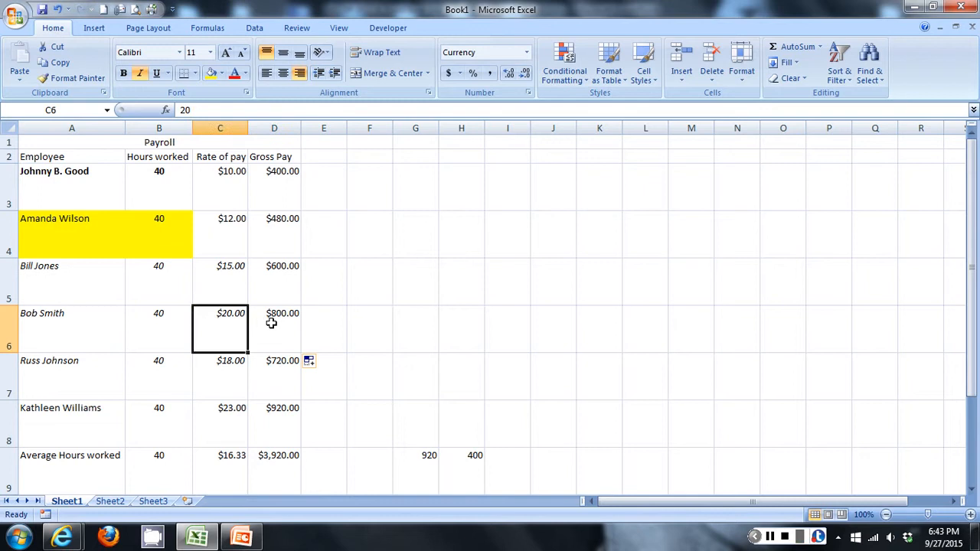
{"action": "left_click", "coordinate": [274, 327]}
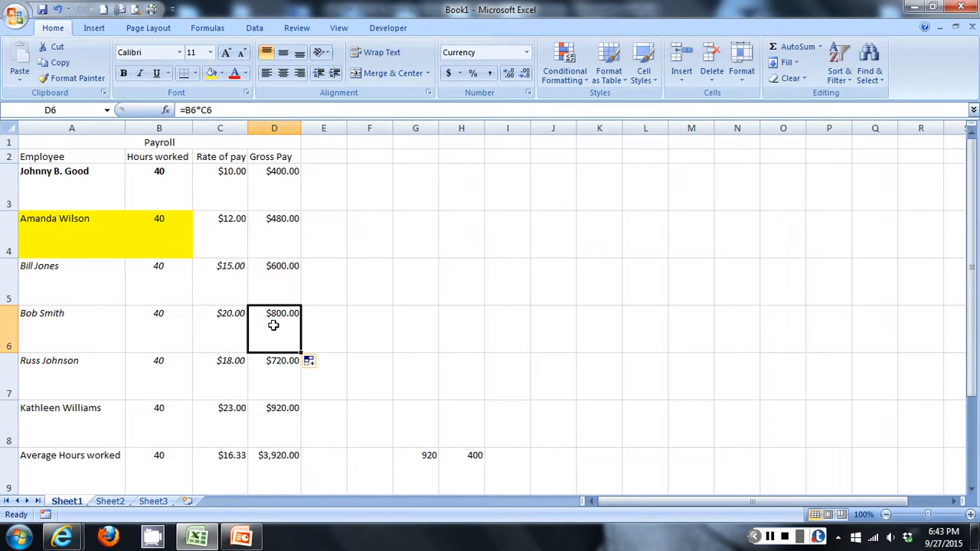
Switch to PowerPoint and read slides 18 and 19 on enhancing, previewing and printing a worksheet.
{"action": "key", "text": "alt+Tab"}
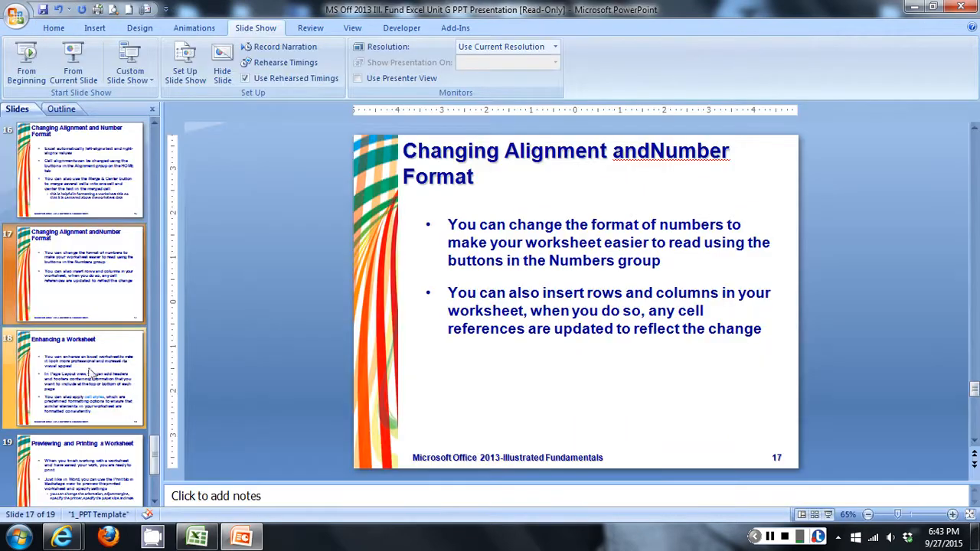
{"action": "left_click", "coordinate": [90, 373]}
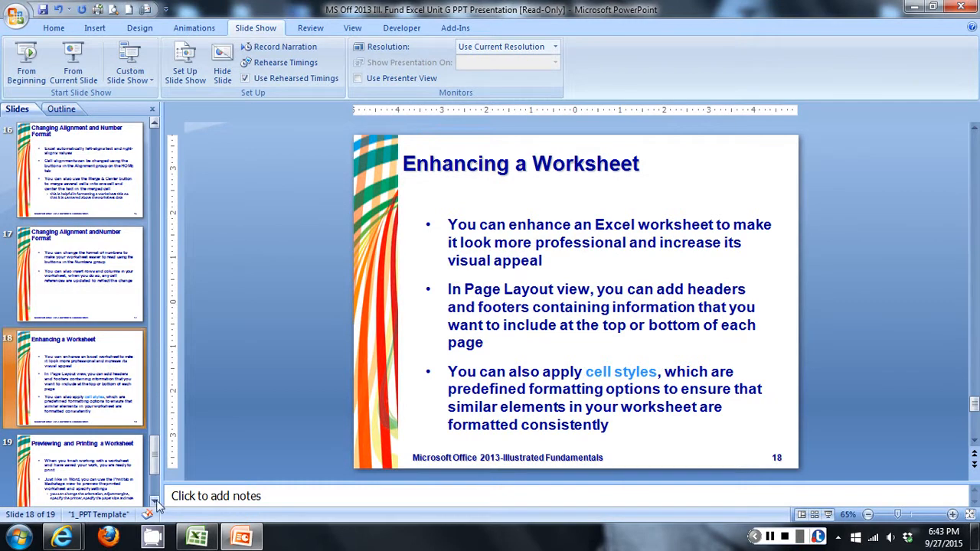
{"action": "scroll", "coordinate": [122, 396], "scroll_direction": "down", "scroll_amount": 2}
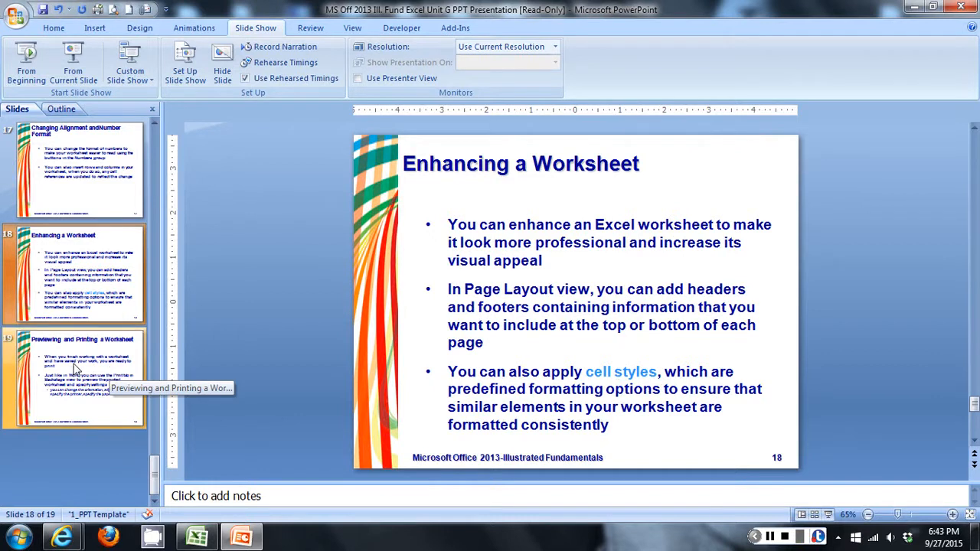
{"action": "left_click", "coordinate": [72, 373]}
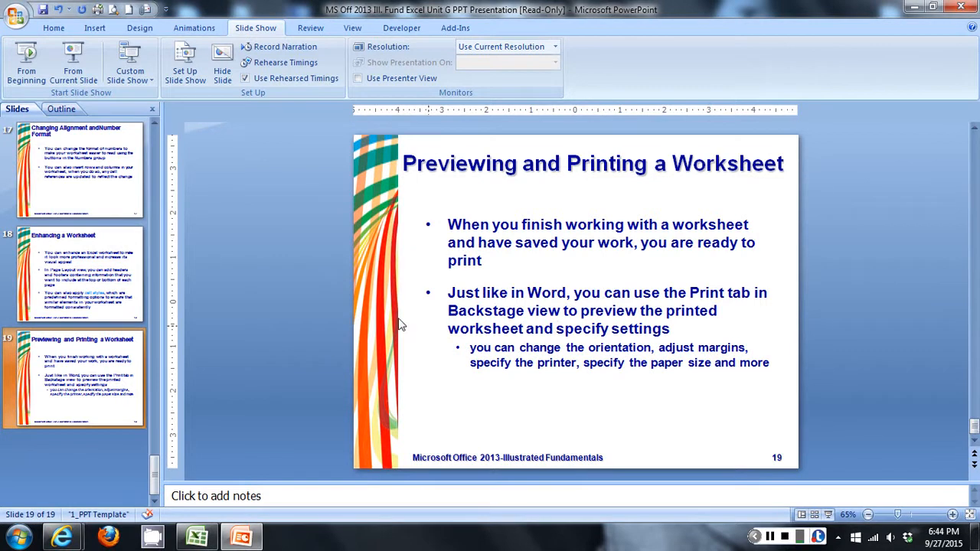
Switch back to Excel and open the print preview of the payroll worksheet.
{"action": "key", "text": "alt+Tab"}
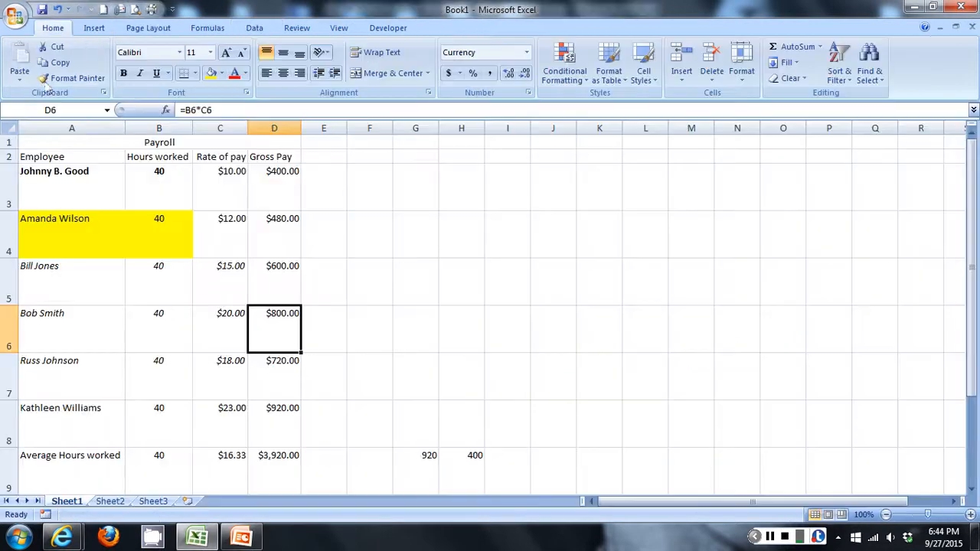
{"action": "left_click", "coordinate": [16, 17]}
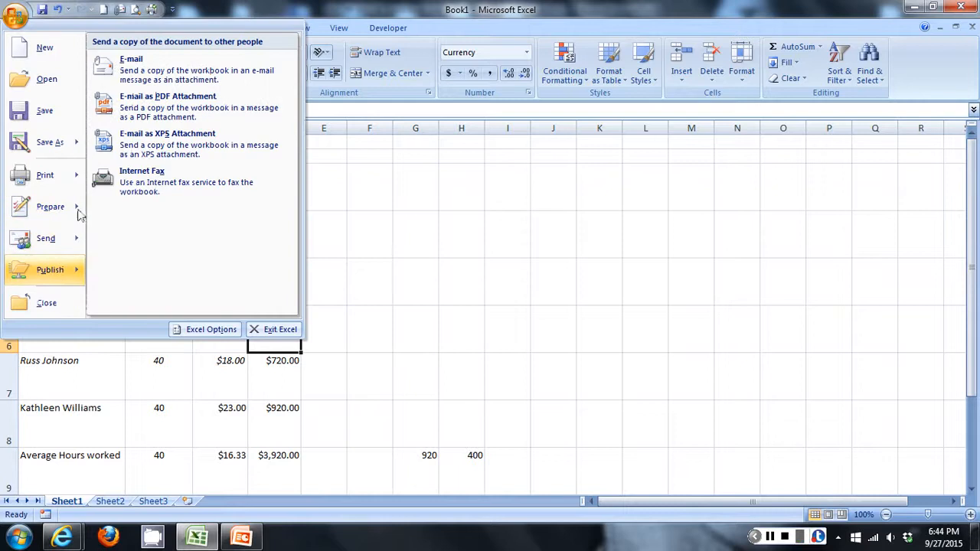
{"action": "mouse_move", "coordinate": [81, 178]}
{"action": "left_click", "coordinate": [144, 139]}
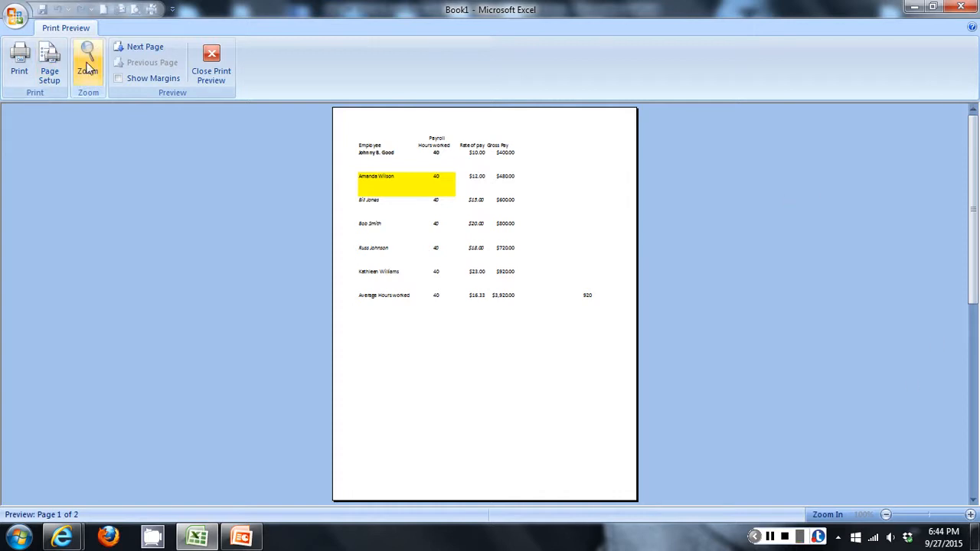
Set the page orientation to Landscape in Page Setup.
{"action": "left_click", "coordinate": [50, 69]}
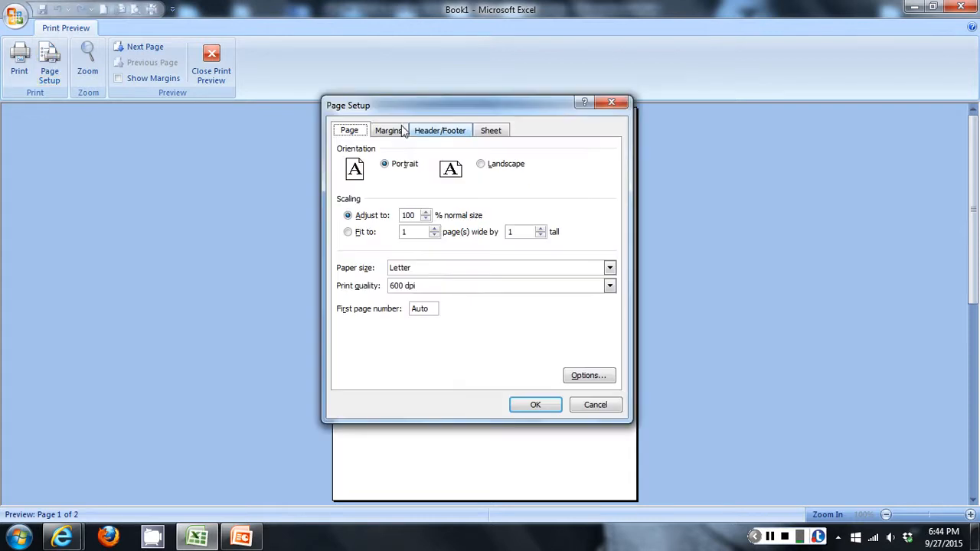
{"action": "left_click_drag", "start_coordinate": [462, 110], "coordinate": [179, 121]}
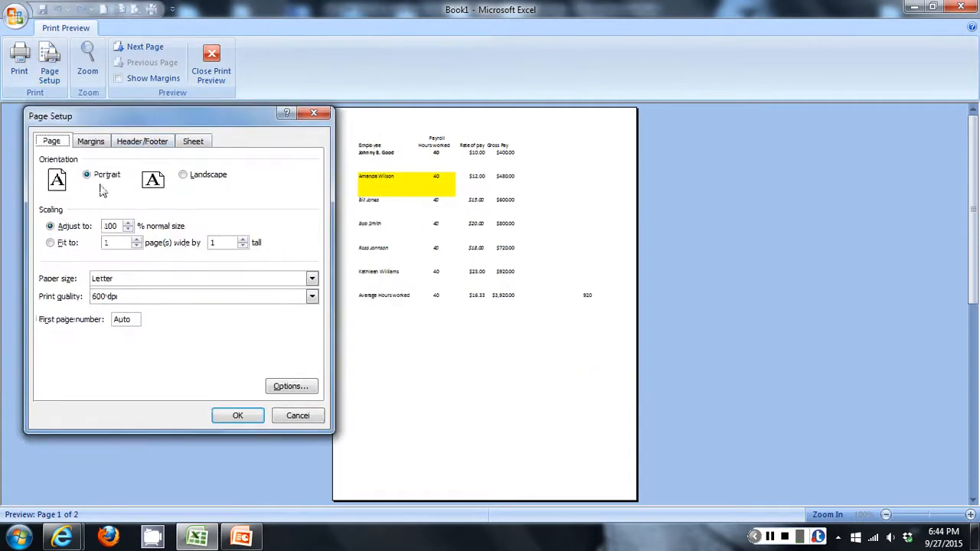
{"action": "left_click", "coordinate": [187, 176]}
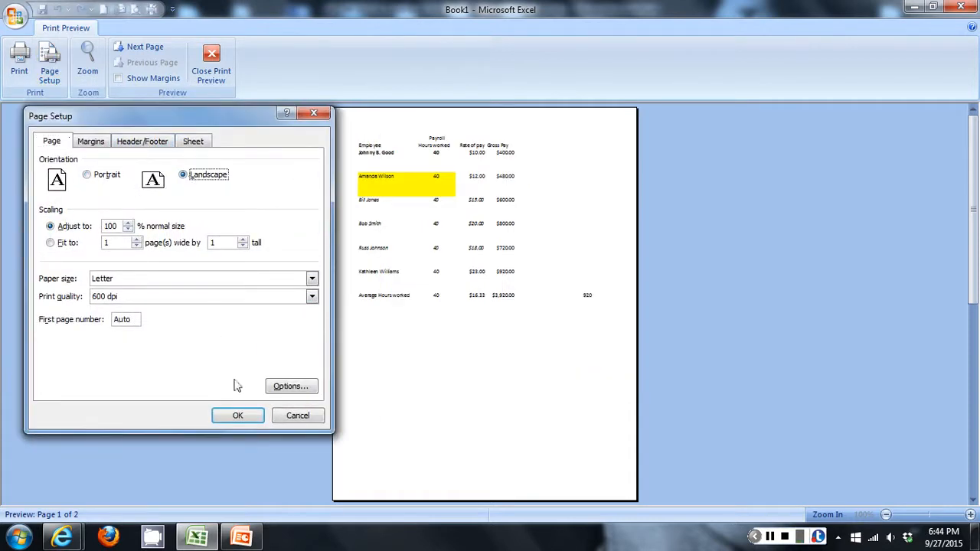
{"action": "left_click", "coordinate": [236, 414]}
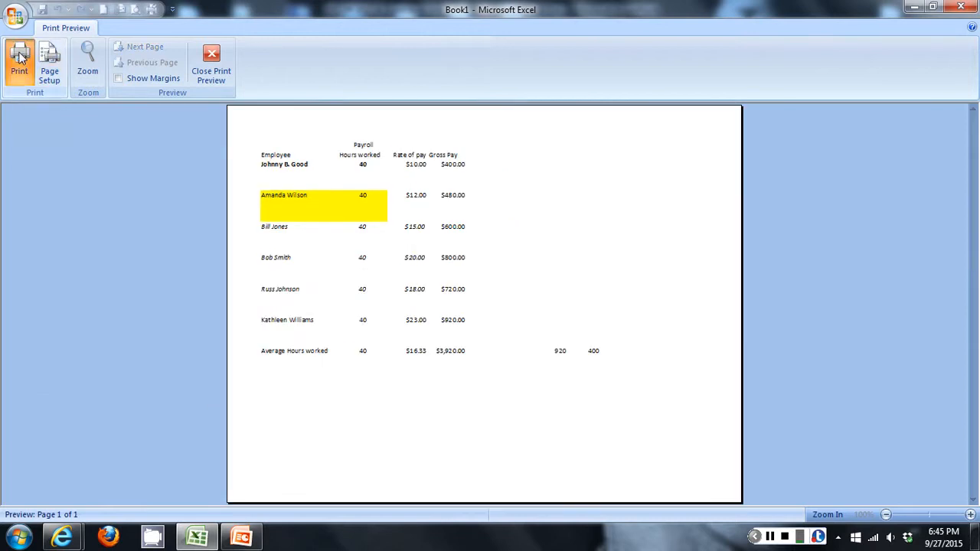
Set the page orientation back to Portrait and close the print preview.
{"action": "left_click", "coordinate": [49, 63]}
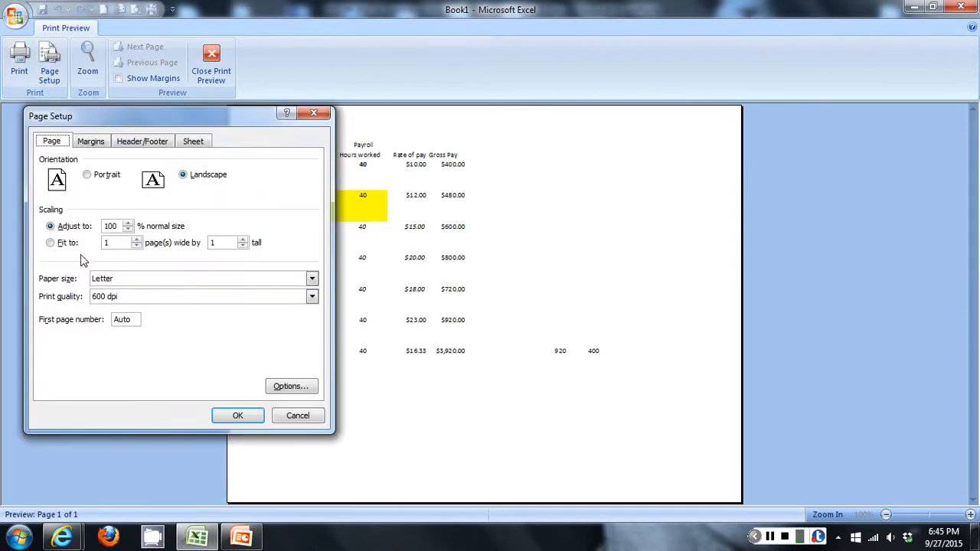
{"action": "left_click", "coordinate": [91, 176]}
{"action": "left_click", "coordinate": [229, 421]}
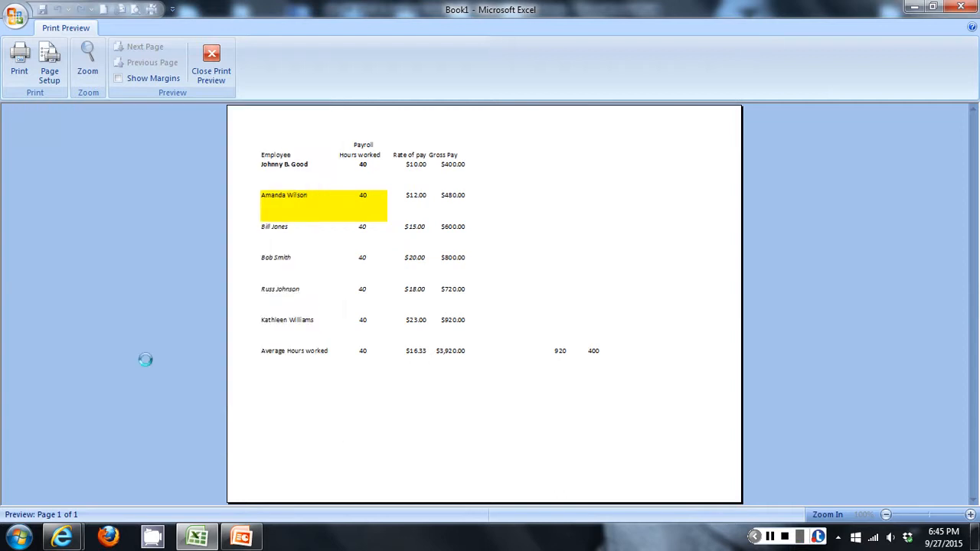
{"action": "left_click", "coordinate": [214, 62]}
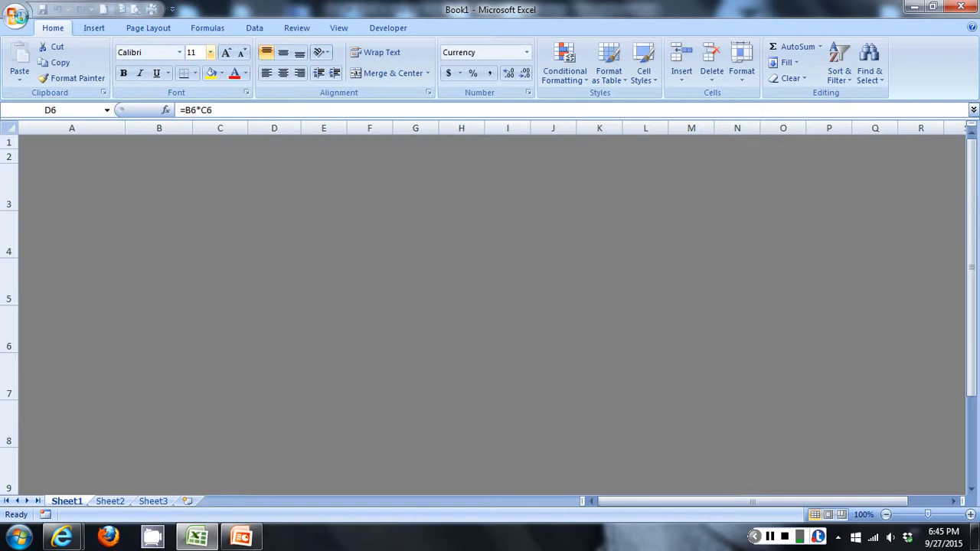